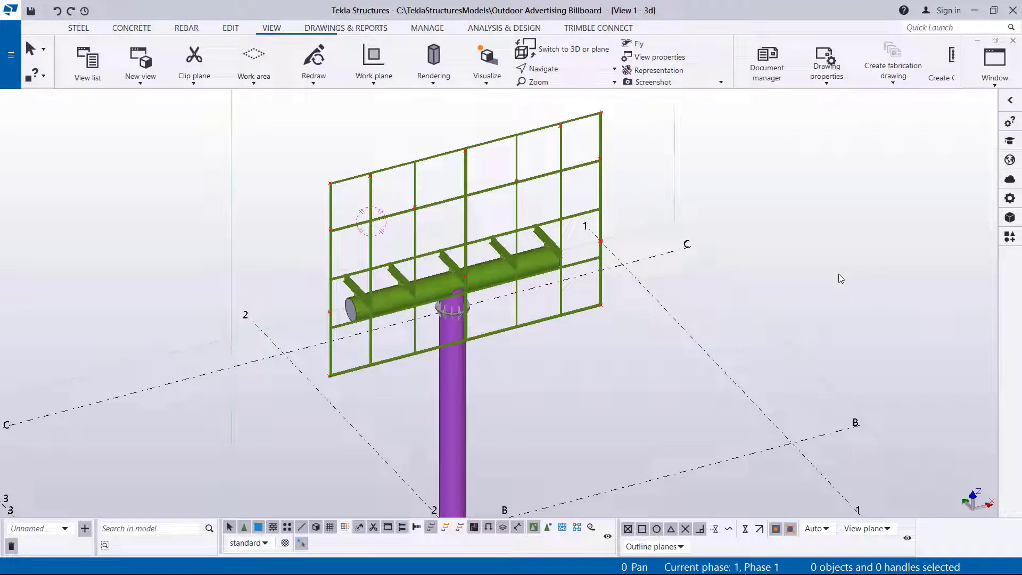
- Examine the billboard frame's grid of verticals and horizontals, including where the members meet near the outer edge
{"action": "scroll", "coordinate": [381, 177], "scroll_direction": "up", "scroll_amount": 5}
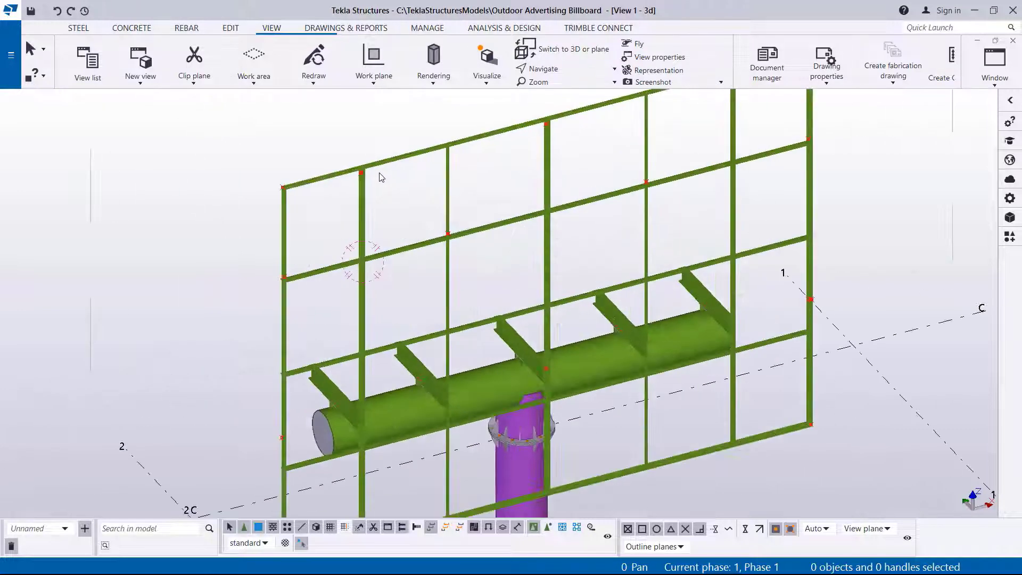
{"action": "scroll", "coordinate": [381, 177], "scroll_direction": "up", "scroll_amount": 2}
{"action": "scroll", "coordinate": [381, 192], "scroll_direction": "down", "scroll_amount": 4}
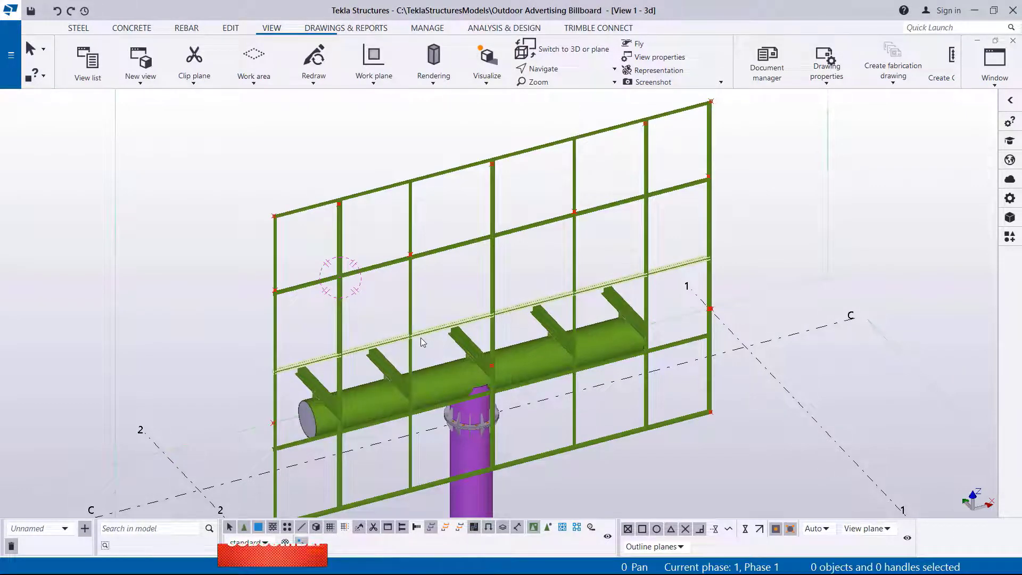
{"action": "scroll", "coordinate": [314, 289], "scroll_direction": "up", "scroll_amount": 2}
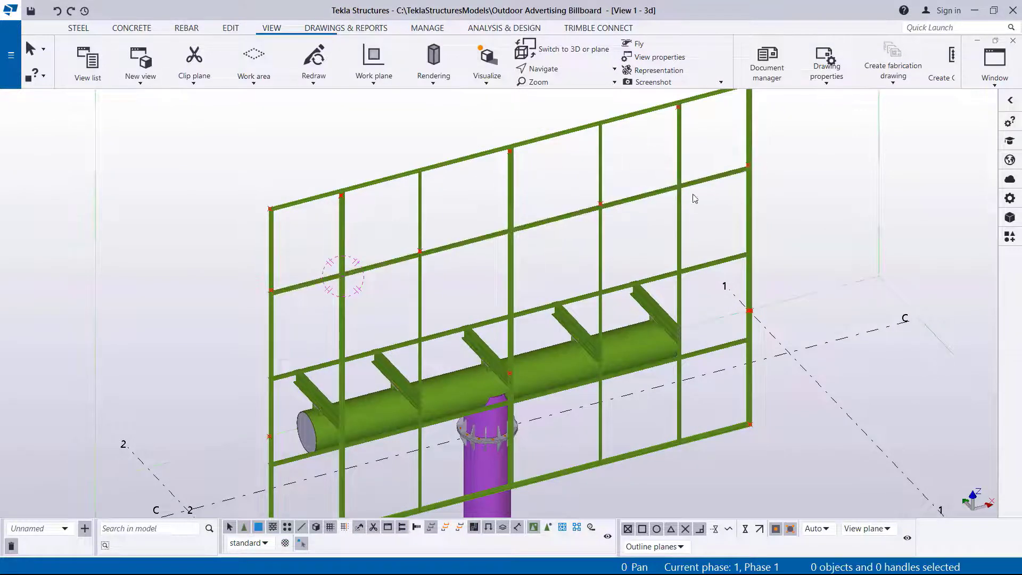
{"action": "scroll", "coordinate": [310, 471], "scroll_direction": "down", "scroll_amount": 2}
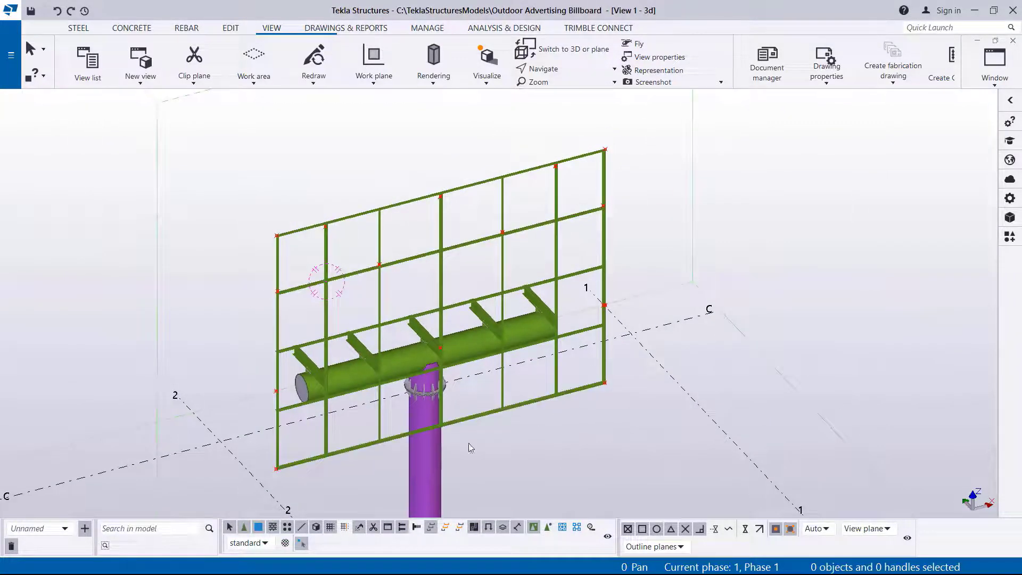
{"action": "scroll", "coordinate": [294, 239], "scroll_direction": "up", "scroll_amount": 5}
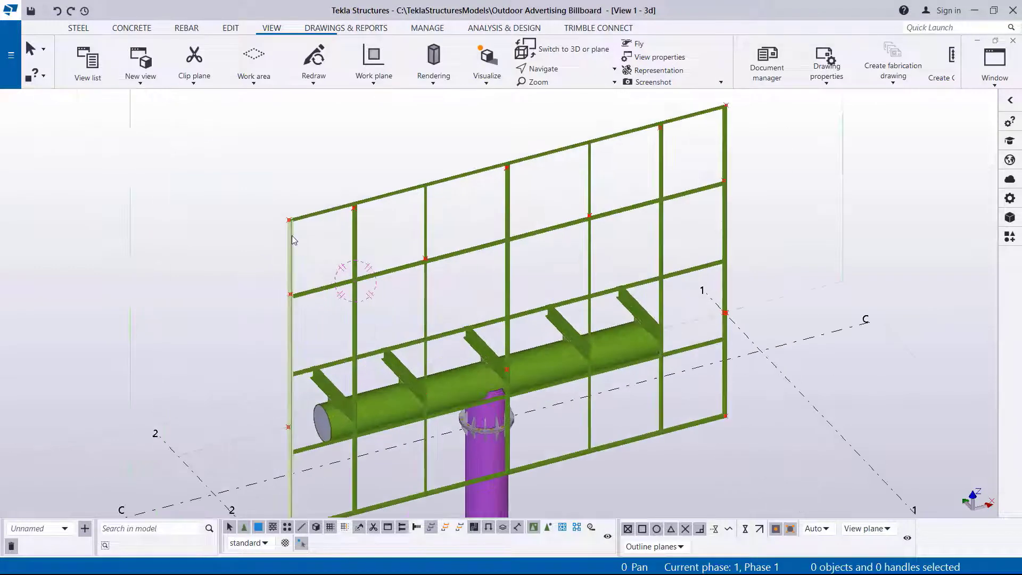
{"action": "scroll", "coordinate": [383, 191], "scroll_direction": "up", "scroll_amount": 2}
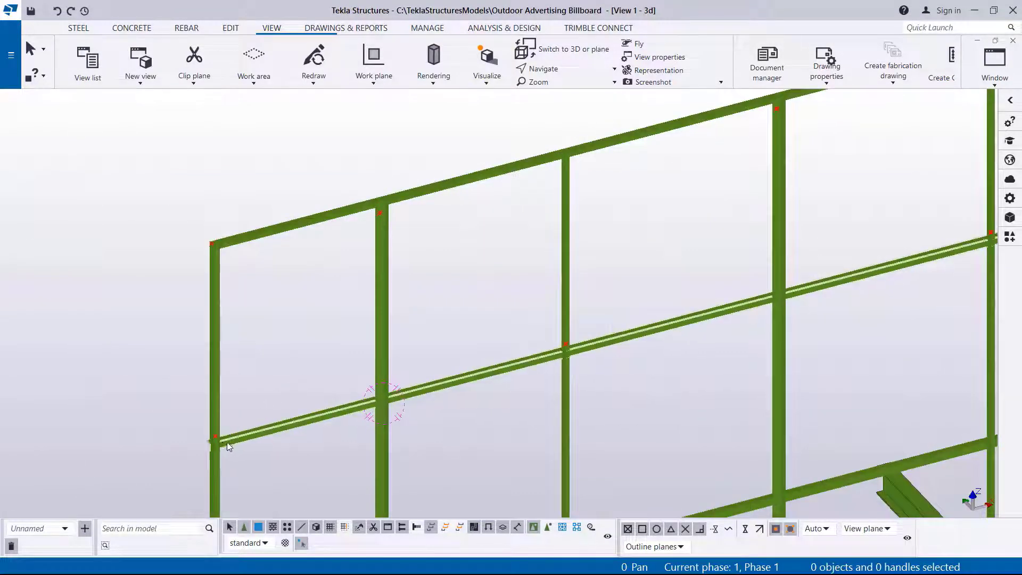
{"action": "scroll", "coordinate": [226, 442], "scroll_direction": "up", "scroll_amount": 2}
{"action": "scroll", "coordinate": [217, 441], "scroll_direction": "down", "scroll_amount": 2}
{"action": "scroll", "coordinate": [264, 381], "scroll_direction": "down", "scroll_amount": 2}
{"action": "scroll", "coordinate": [347, 381], "scroll_direction": "down", "scroll_amount": 1}
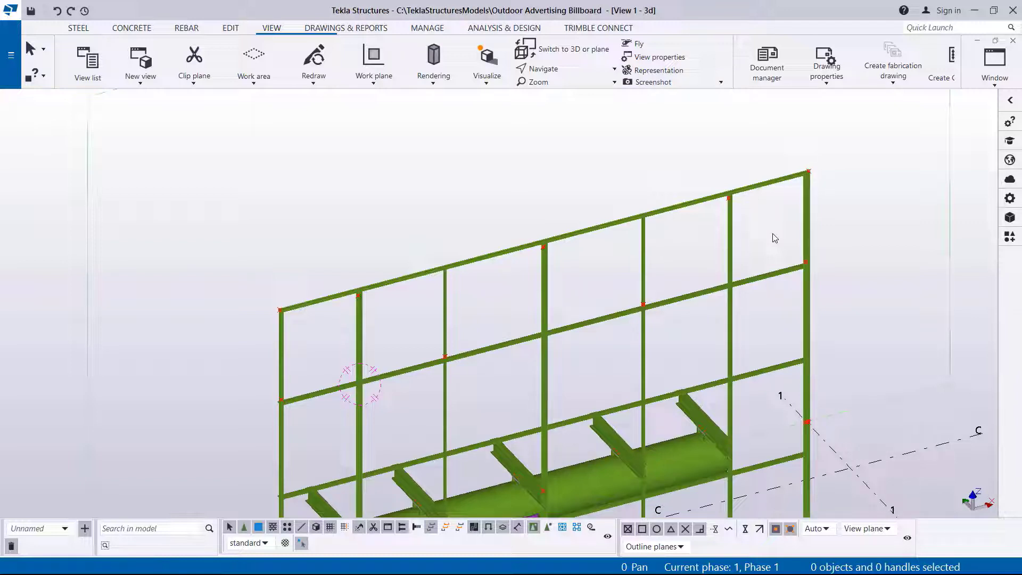
{"action": "scroll", "coordinate": [411, 364], "scroll_direction": "up", "scroll_amount": 8}
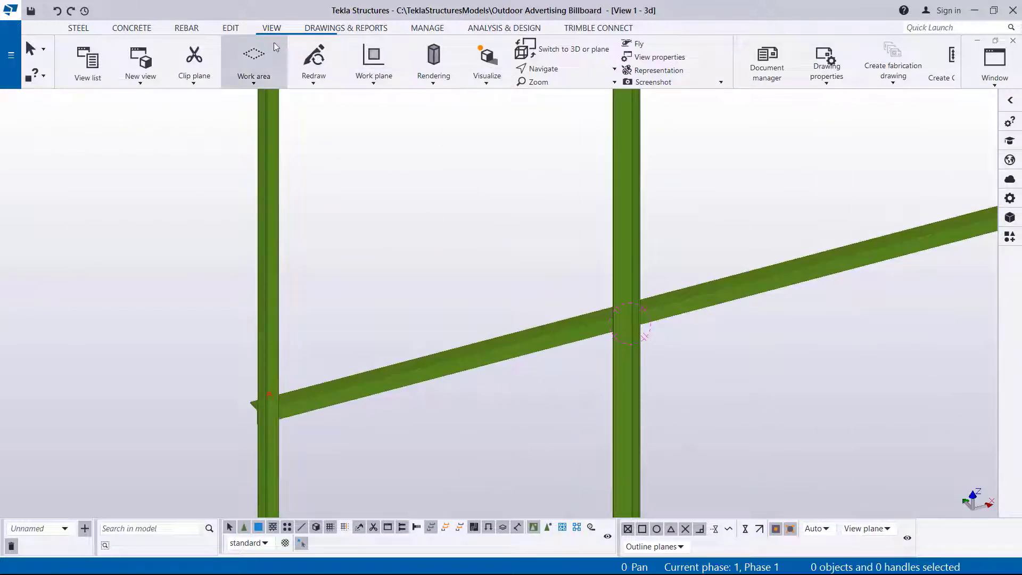
- Set the view point at the outer vertical's joint with the second horizontal and inspect the upper corner panel from the other side
{"action": "left_click", "coordinate": [564, 70]}
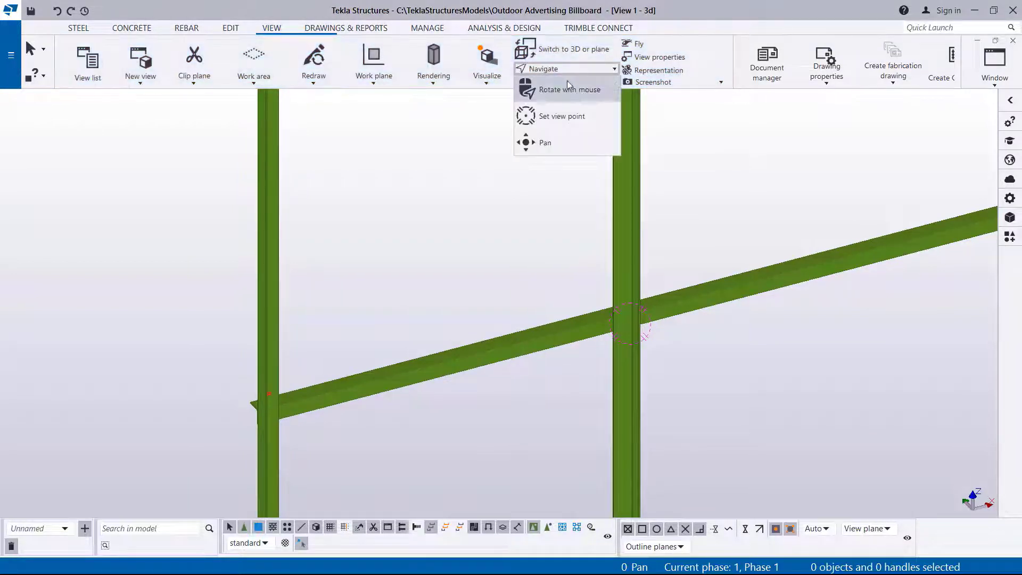
{"action": "left_click", "coordinate": [565, 116]}
{"action": "left_click", "coordinate": [275, 401]}
{"action": "left_click_drag", "start_coordinate": [276, 401], "coordinate": [304, 400]}
{"action": "right_click", "coordinate": [326, 315]}
{"action": "left_click", "coordinate": [366, 324]}
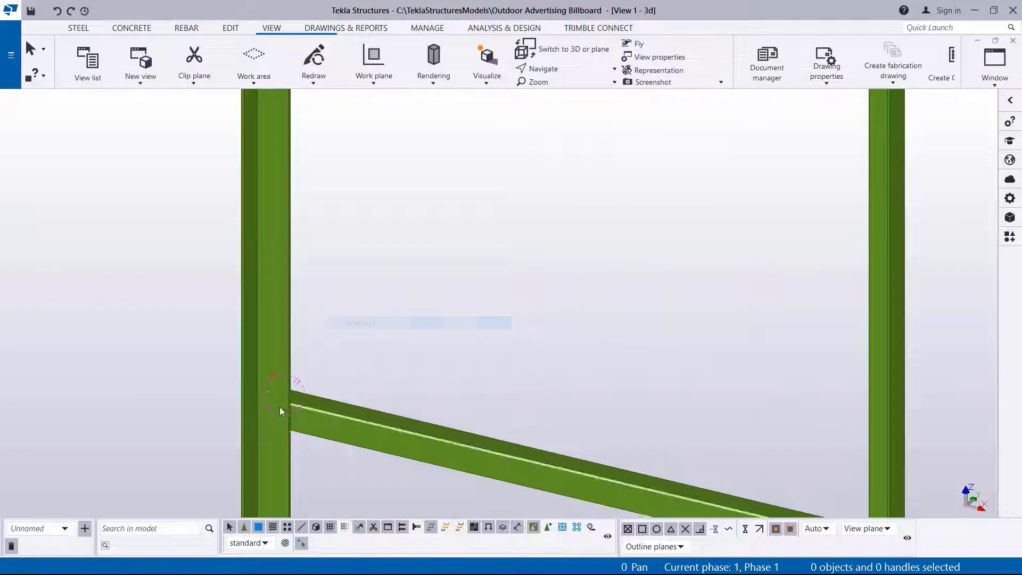
{"action": "scroll", "coordinate": [280, 407], "scroll_direction": "up", "scroll_amount": 4}
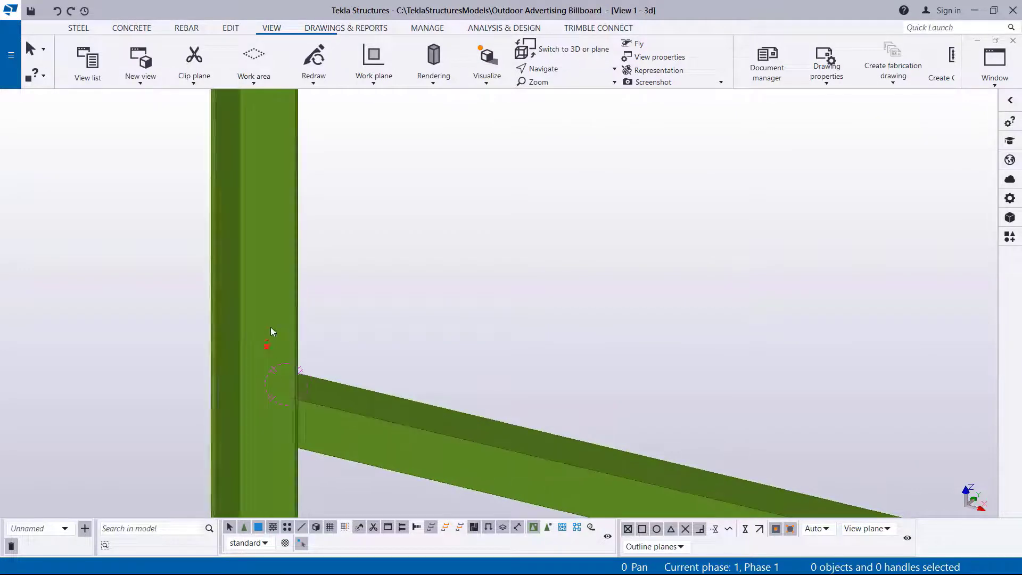
{"action": "scroll", "coordinate": [273, 345], "scroll_direction": "down", "scroll_amount": 6}
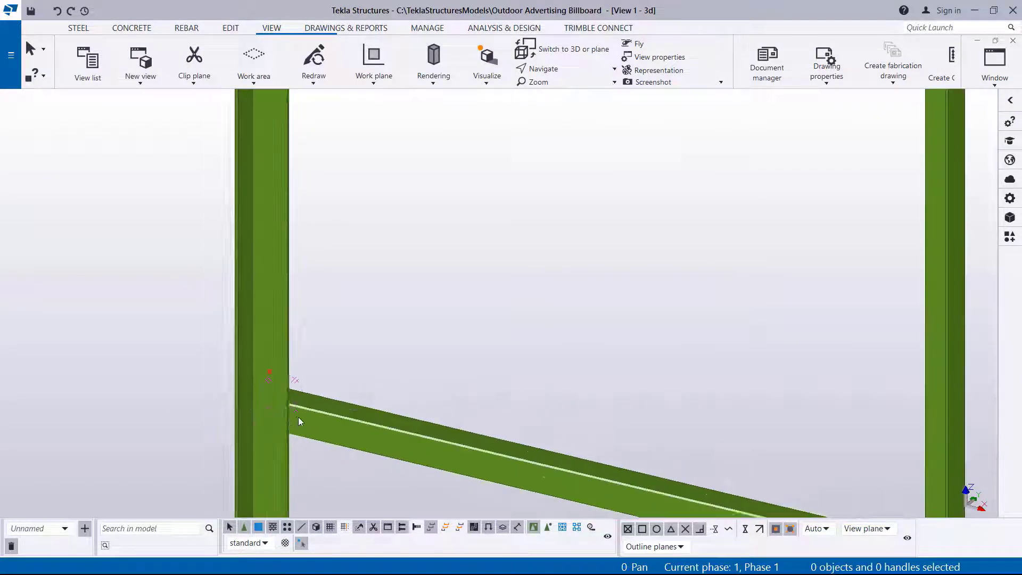
{"action": "scroll", "coordinate": [580, 218], "scroll_direction": "up", "scroll_amount": 4}
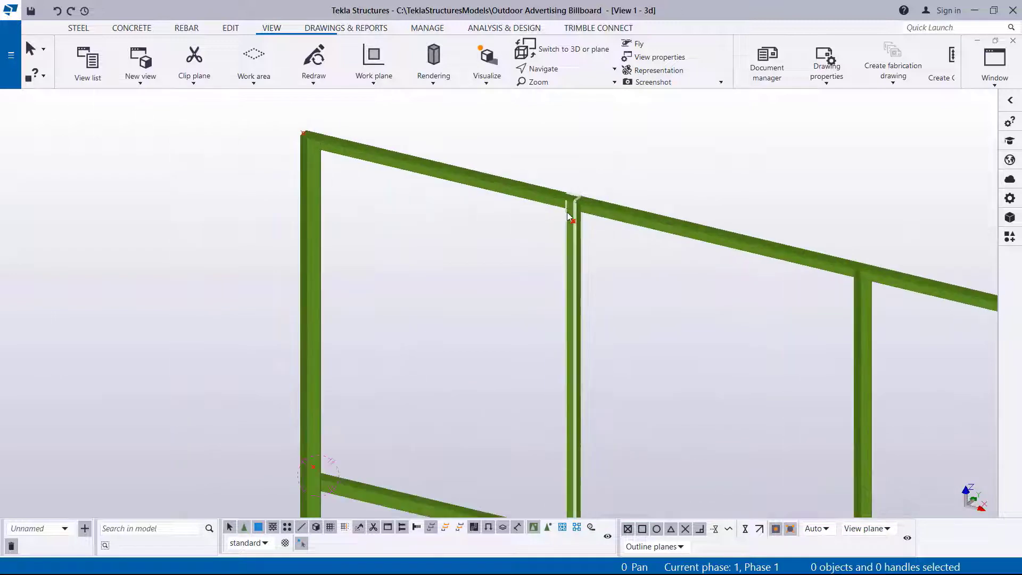
{"action": "scroll", "coordinate": [573, 213], "scroll_direction": "down", "scroll_amount": 3}
{"action": "scroll", "coordinate": [378, 402], "scroll_direction": "up", "scroll_amount": 3}
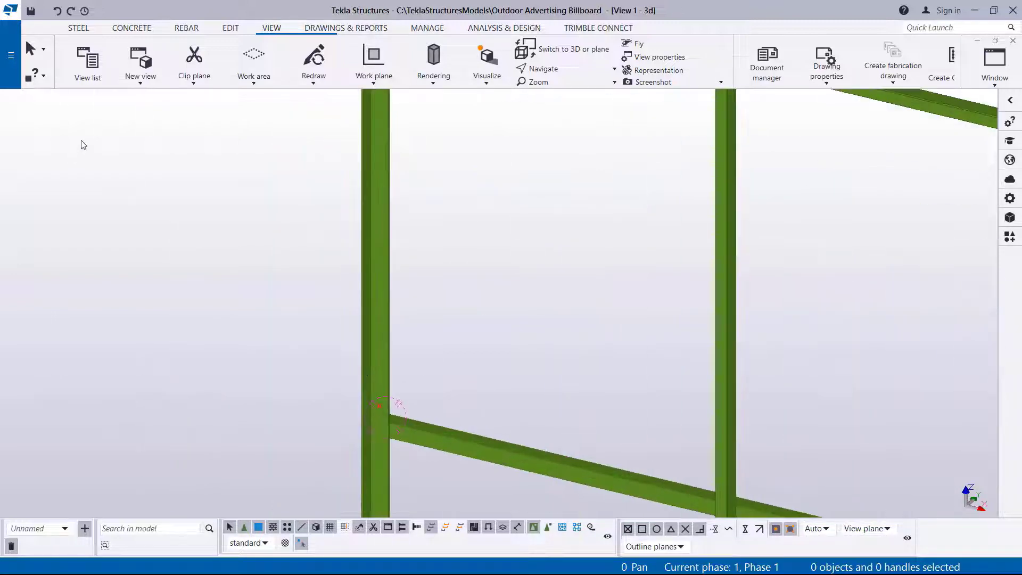
- Create a diagonal steel beam in the upper corner panel, from the outer vertical's joint with the second horizontal to the adjacent vertical's upper end
{"action": "left_click", "coordinate": [90, 28]}
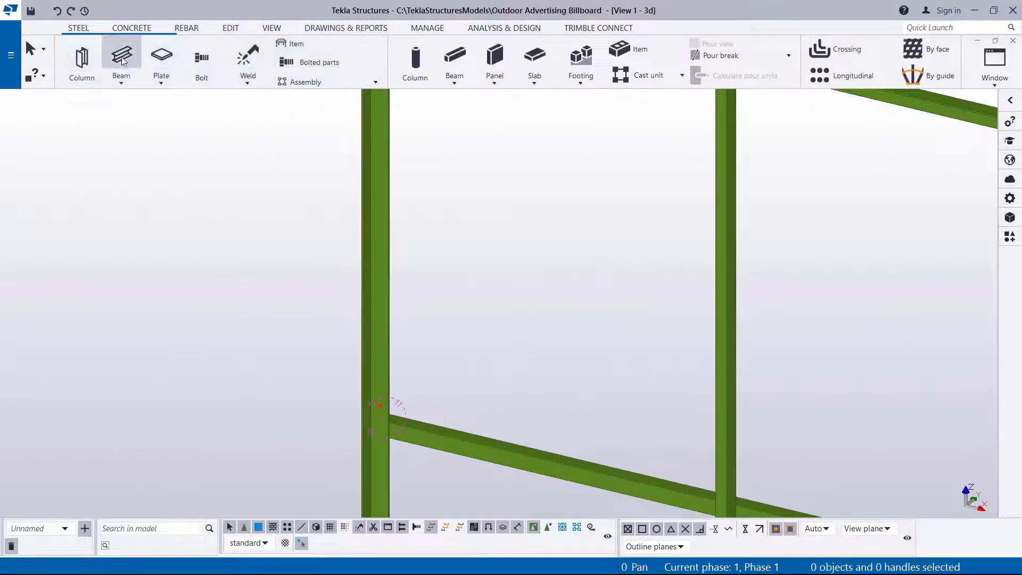
{"action": "left_click", "coordinate": [121, 55]}
{"action": "scroll", "coordinate": [401, 414], "scroll_direction": "up", "scroll_amount": 1}
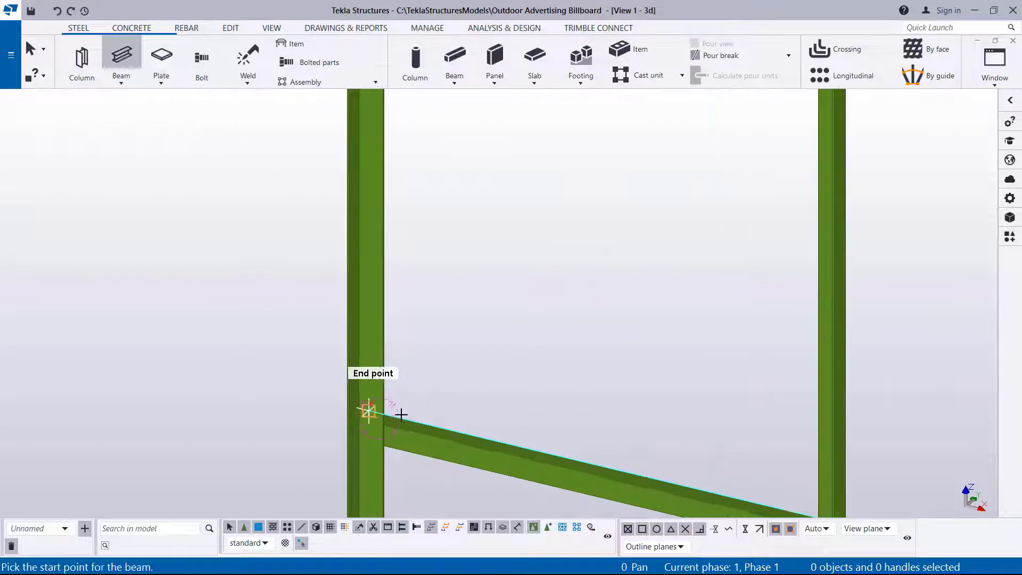
{"action": "left_click", "coordinate": [370, 406]}
{"action": "scroll", "coordinate": [372, 415], "scroll_direction": "down", "scroll_amount": 3}
{"action": "scroll", "coordinate": [576, 221], "scroll_direction": "up", "scroll_amount": 5}
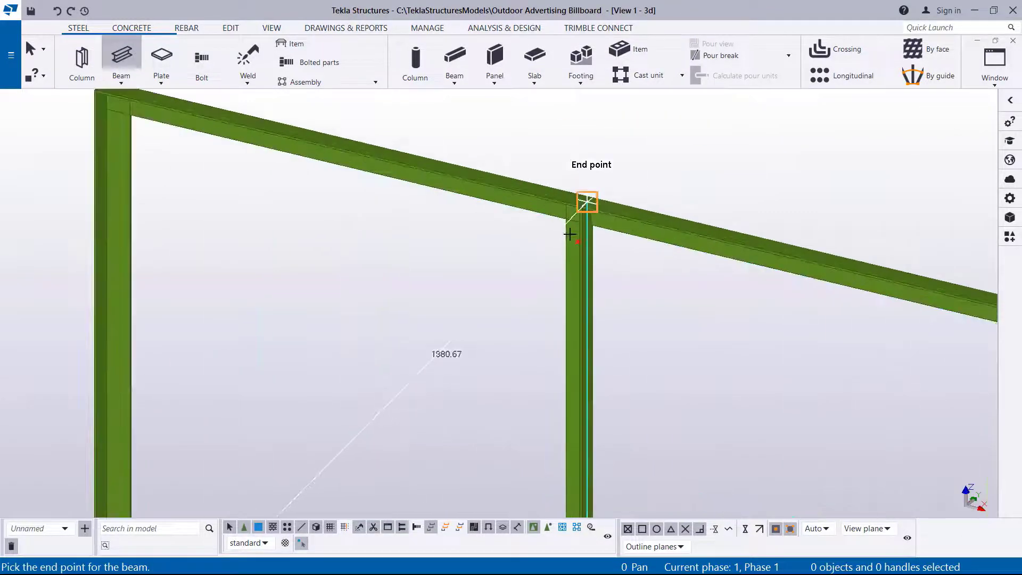
{"action": "scroll", "coordinate": [581, 239], "scroll_direction": "up", "scroll_amount": 4}
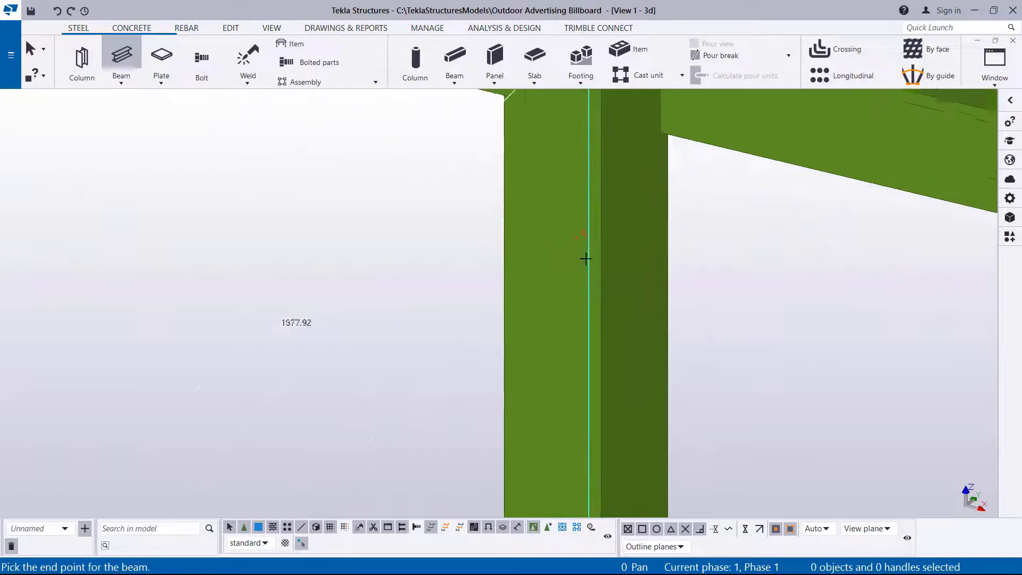
{"action": "left_click", "coordinate": [571, 232]}
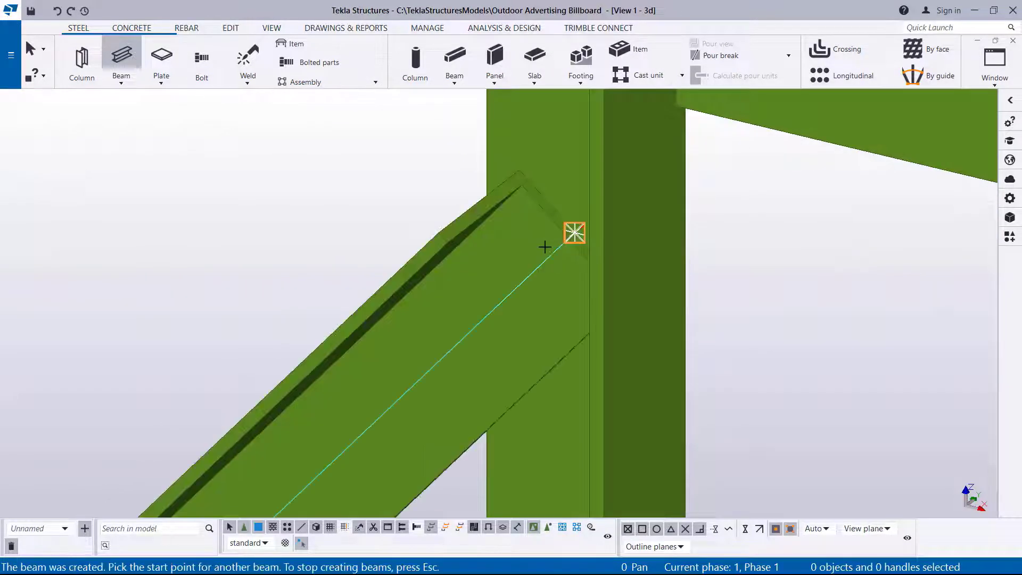
{"action": "right_click", "coordinate": [420, 153]}
{"action": "left_click", "coordinate": [429, 158]}
- Rotate the view around the new diagonal's upper end and inspect its connection to the vertical from the opposite side
{"action": "left_click", "coordinate": [271, 29]}
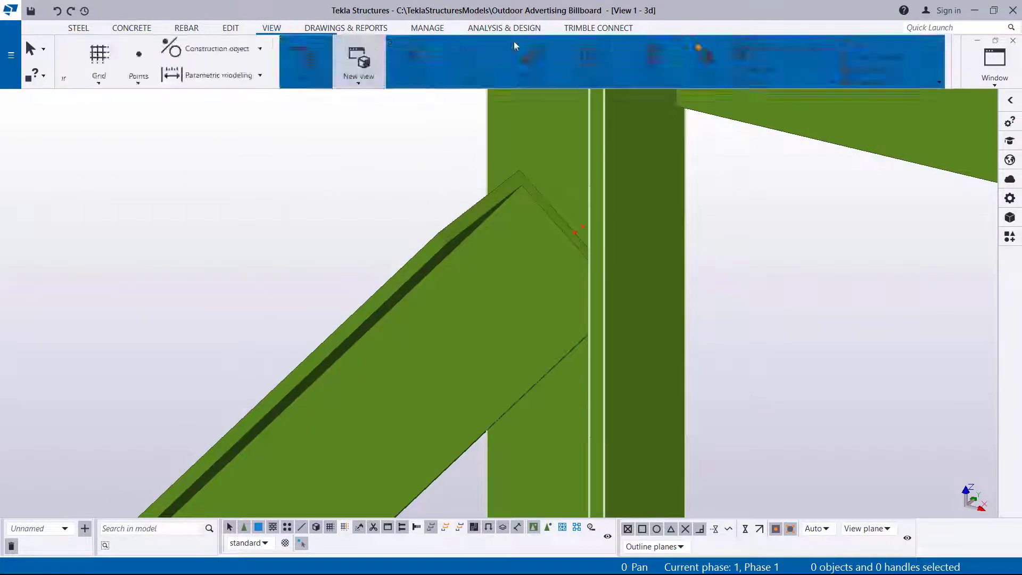
{"action": "left_click", "coordinate": [558, 69]}
{"action": "left_click", "coordinate": [567, 90]}
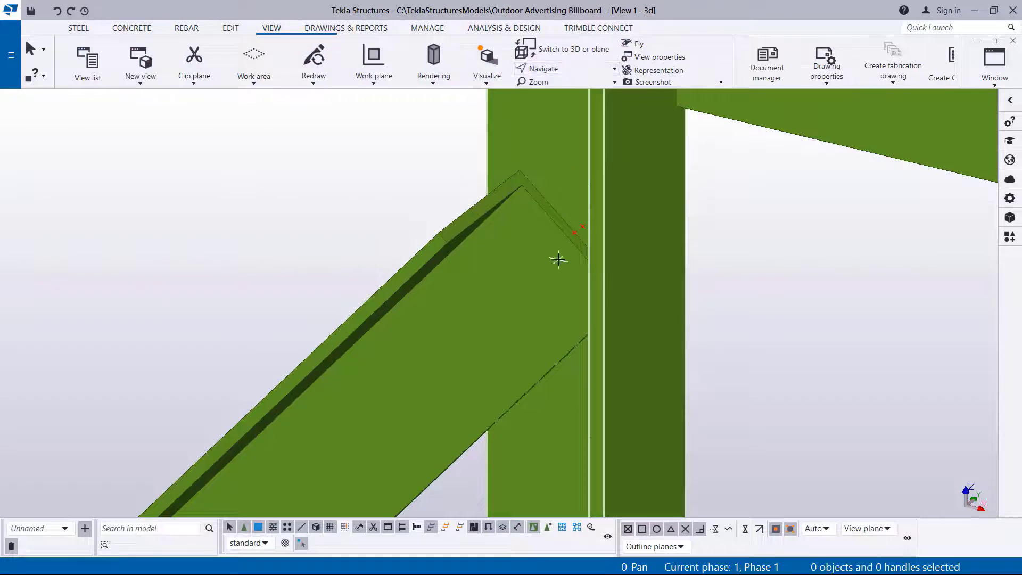
{"action": "left_click", "coordinate": [557, 261]}
{"action": "left_click_drag", "start_coordinate": [557, 261], "coordinate": [536, 276]}
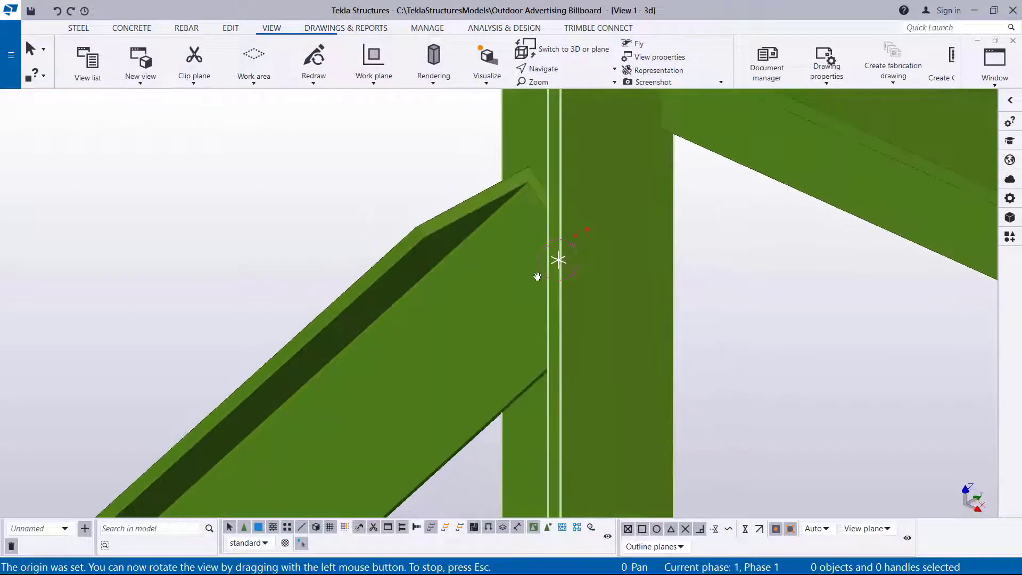
{"action": "scroll", "coordinate": [547, 225], "scroll_direction": "down", "scroll_amount": 8}
{"action": "left_click_drag", "start_coordinate": [489, 223], "coordinate": [540, 232]}
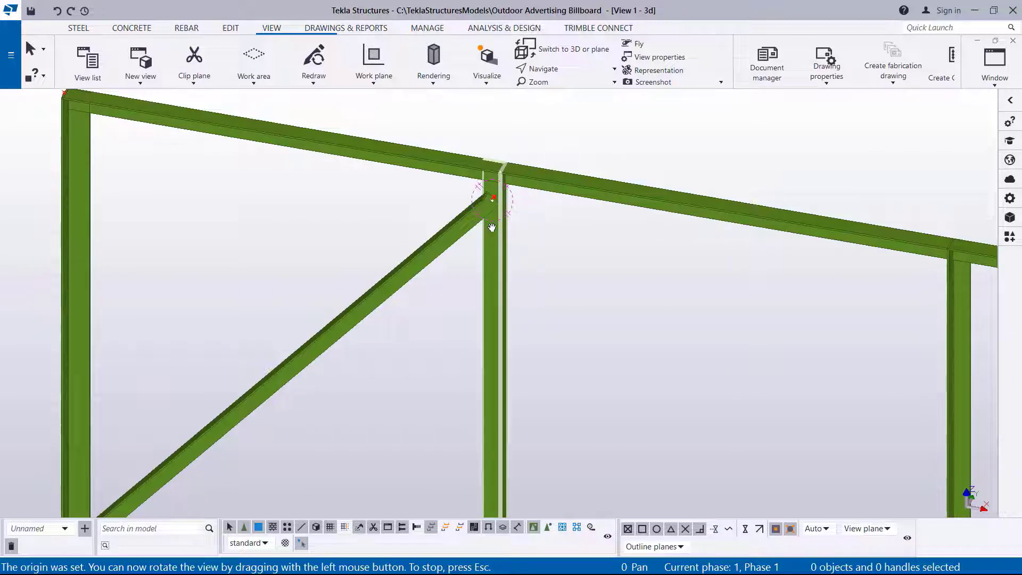
{"action": "left_click_drag", "start_coordinate": [492, 227], "coordinate": [538, 218]}
{"action": "scroll", "coordinate": [539, 211], "scroll_direction": "up", "scroll_amount": 5}
{"action": "right_click", "coordinate": [833, 259]}
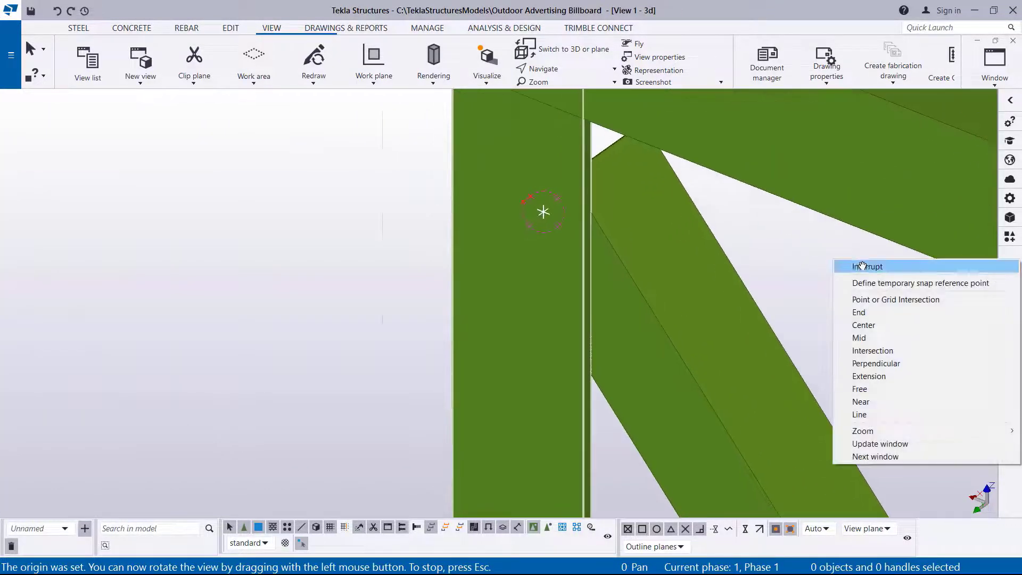
{"action": "left_click", "coordinate": [868, 267]}
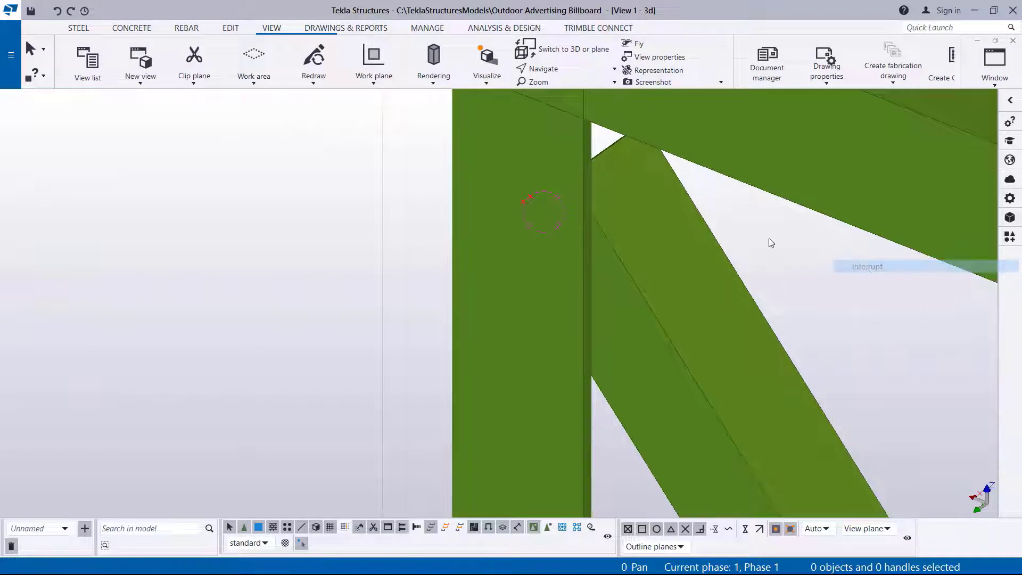
- Create a second diagonal steel beam from the first diagonal's upper end down to the next vertical's reference point near the second horizontal
{"action": "left_click", "coordinate": [78, 28]}
{"action": "left_click", "coordinate": [123, 56]}
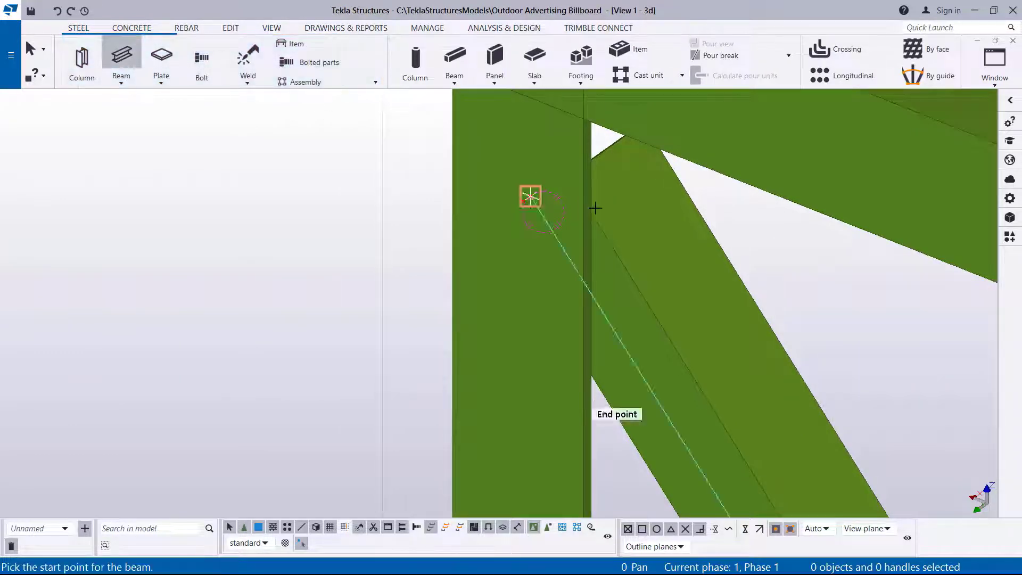
{"action": "scroll", "coordinate": [533, 215], "scroll_direction": "up", "scroll_amount": 5}
{"action": "left_click", "coordinate": [499, 182]}
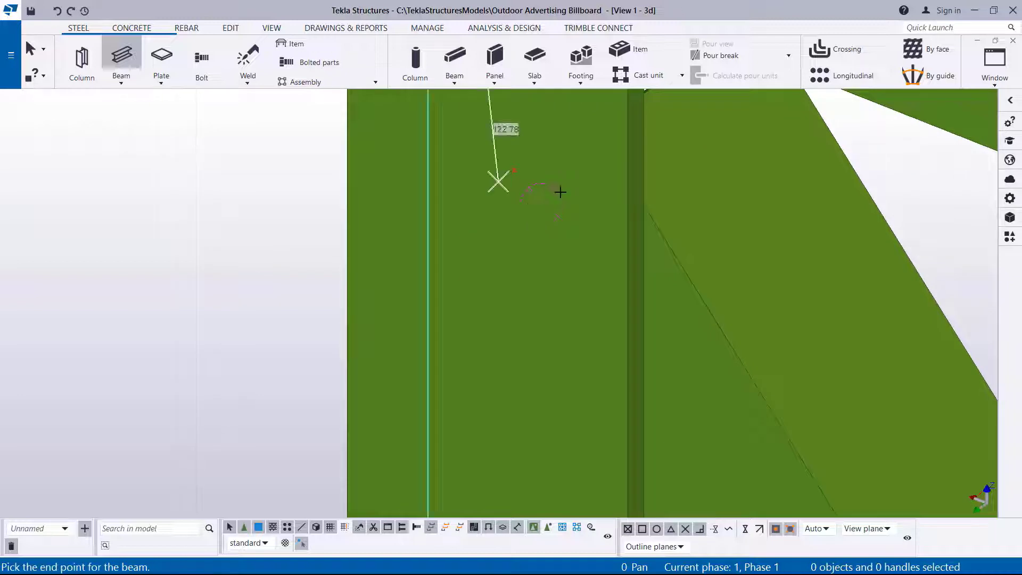
{"action": "scroll", "coordinate": [560, 192], "scroll_direction": "down", "scroll_amount": 10}
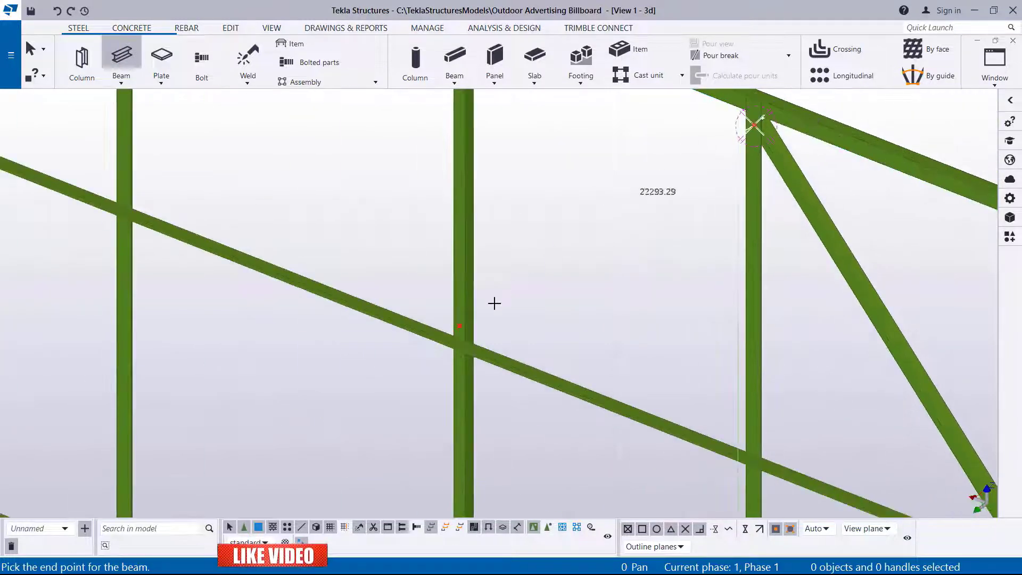
{"action": "scroll", "coordinate": [494, 303], "scroll_direction": "up", "scroll_amount": 10}
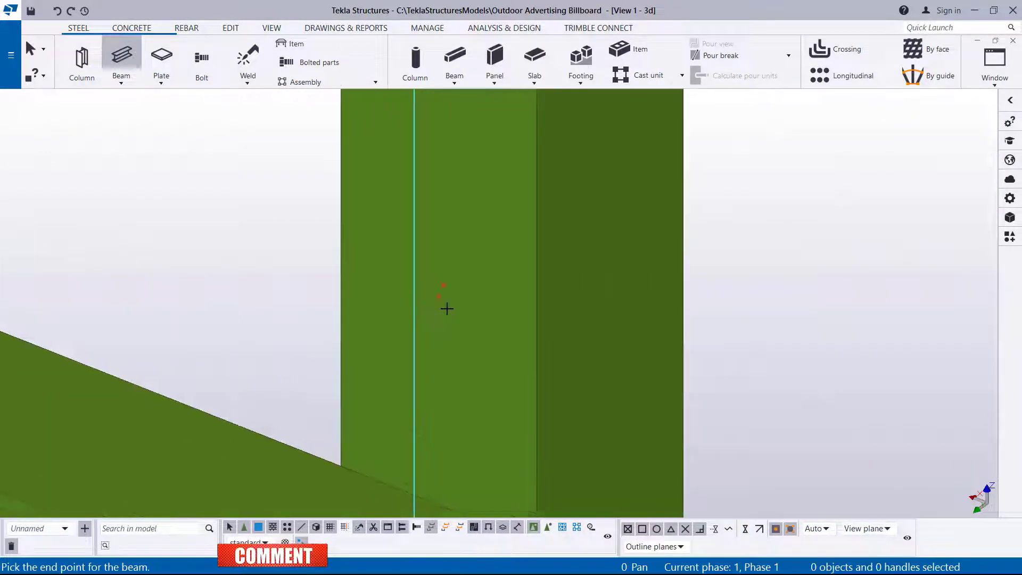
{"action": "scroll", "coordinate": [446, 308], "scroll_direction": "up", "scroll_amount": 1}
{"action": "left_click", "coordinate": [437, 294]}
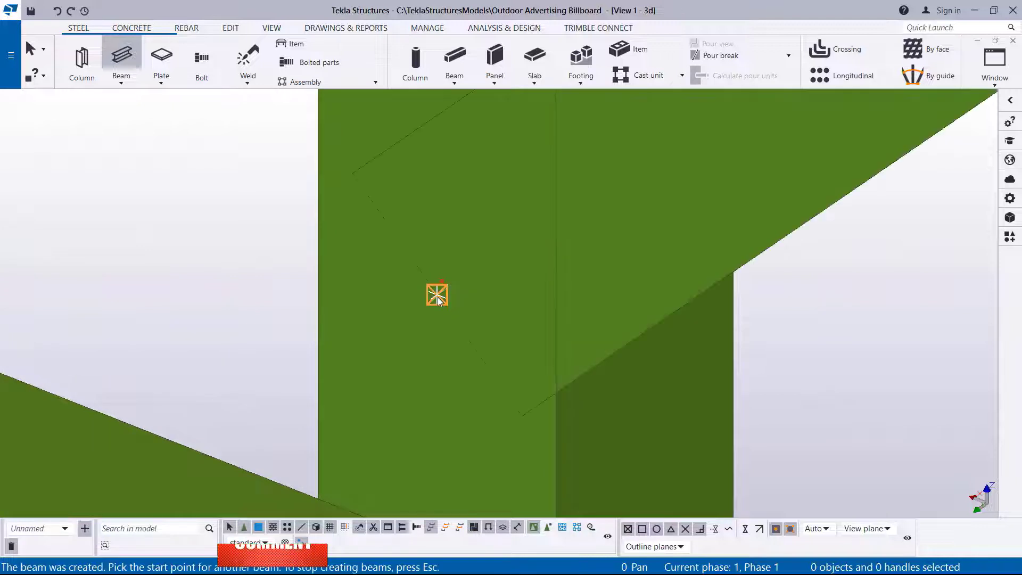
{"action": "right_click", "coordinate": [458, 232]}
{"action": "left_click", "coordinate": [479, 239]}
- Set the rotation of the second diagonal beam in the upper panels, trying Top first and applying Front
{"action": "scroll", "coordinate": [456, 337], "scroll_direction": "down", "scroll_amount": 5}
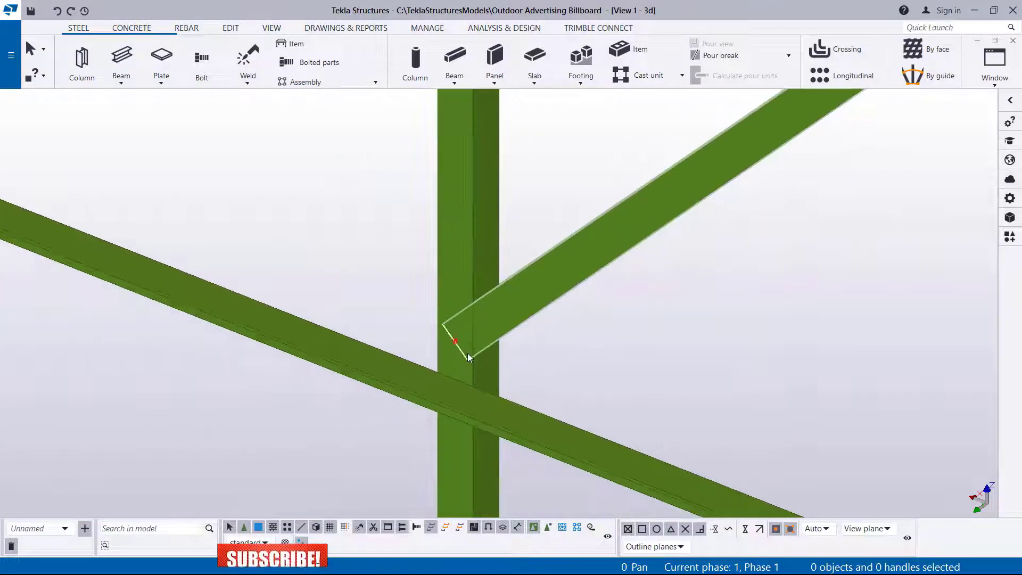
{"action": "scroll", "coordinate": [468, 353], "scroll_direction": "down", "scroll_amount": 4}
{"action": "scroll", "coordinate": [724, 198], "scroll_direction": "up", "scroll_amount": 6}
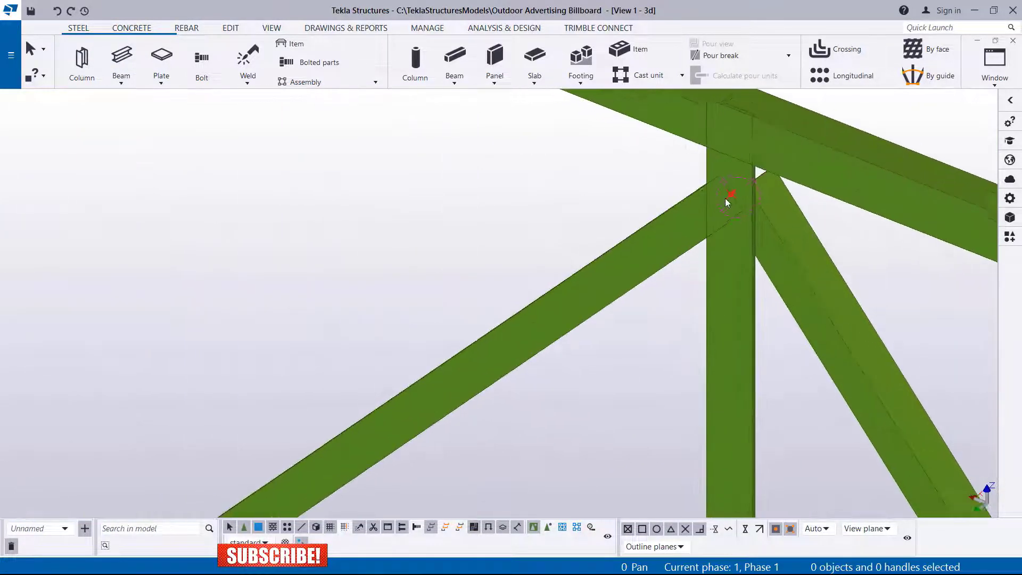
{"action": "scroll", "coordinate": [727, 201], "scroll_direction": "up", "scroll_amount": 3}
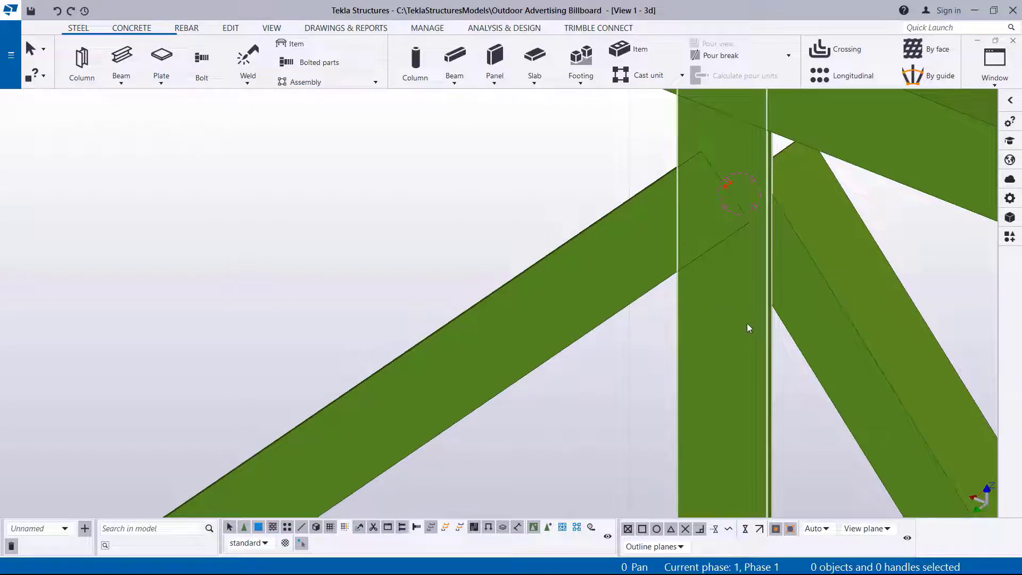
{"action": "scroll", "coordinate": [703, 298], "scroll_direction": "down", "scroll_amount": 1}
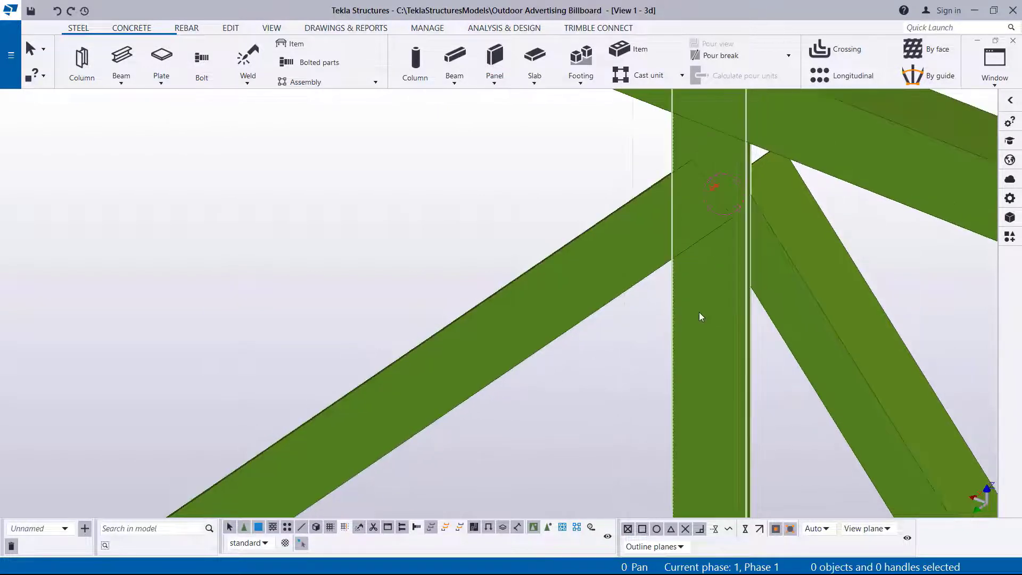
{"action": "double_click", "coordinate": [573, 286]}
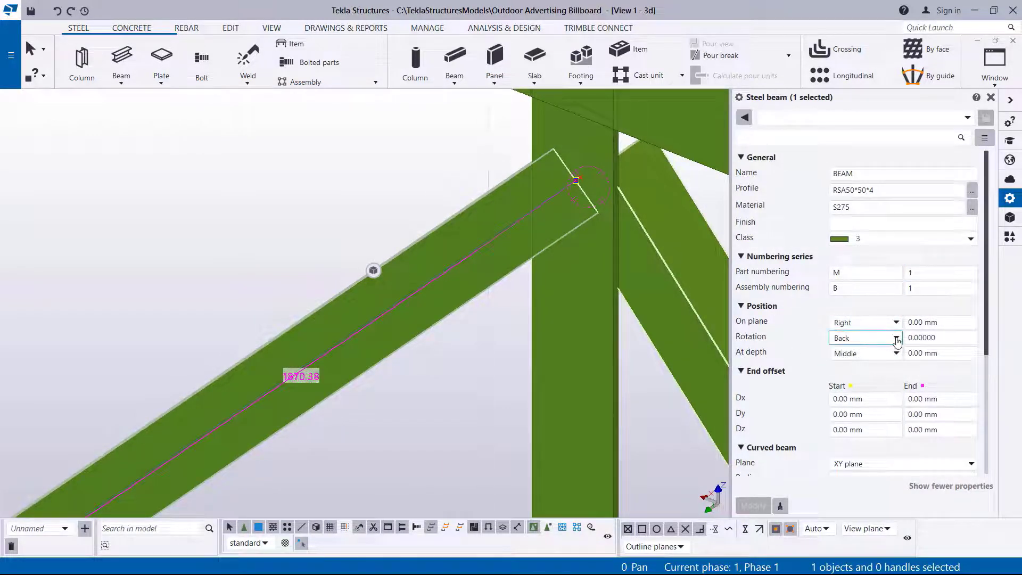
{"action": "left_click", "coordinate": [896, 339]}
{"action": "left_click", "coordinate": [797, 454]}
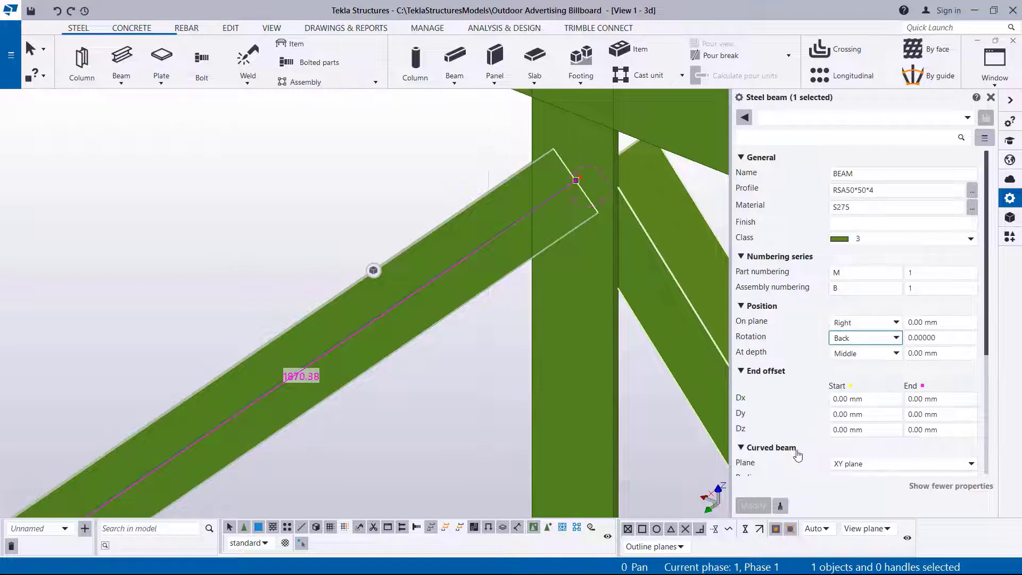
{"action": "left_click", "coordinate": [893, 343]}
{"action": "left_click", "coordinate": [853, 373]}
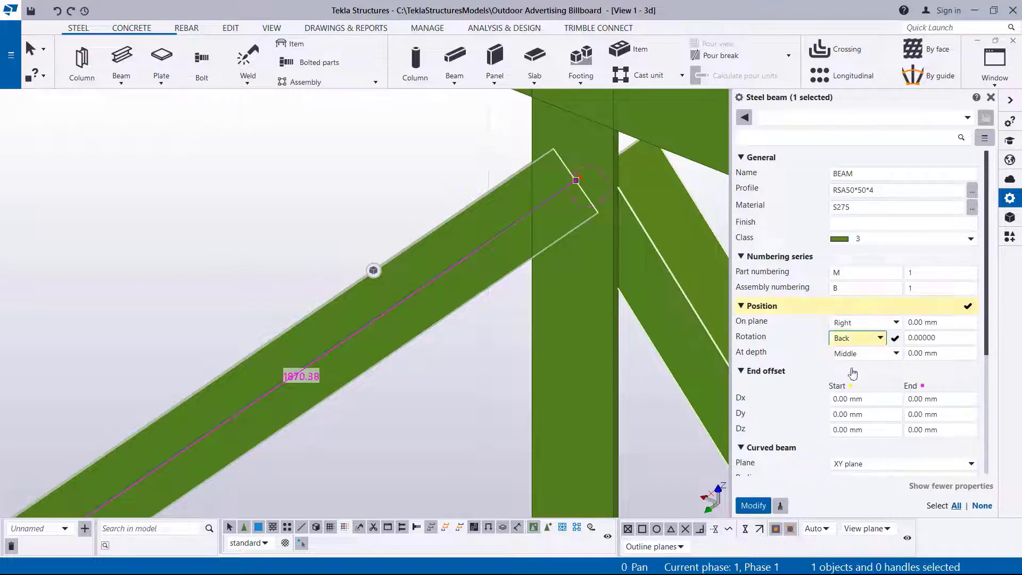
{"action": "left_click", "coordinate": [753, 506]}
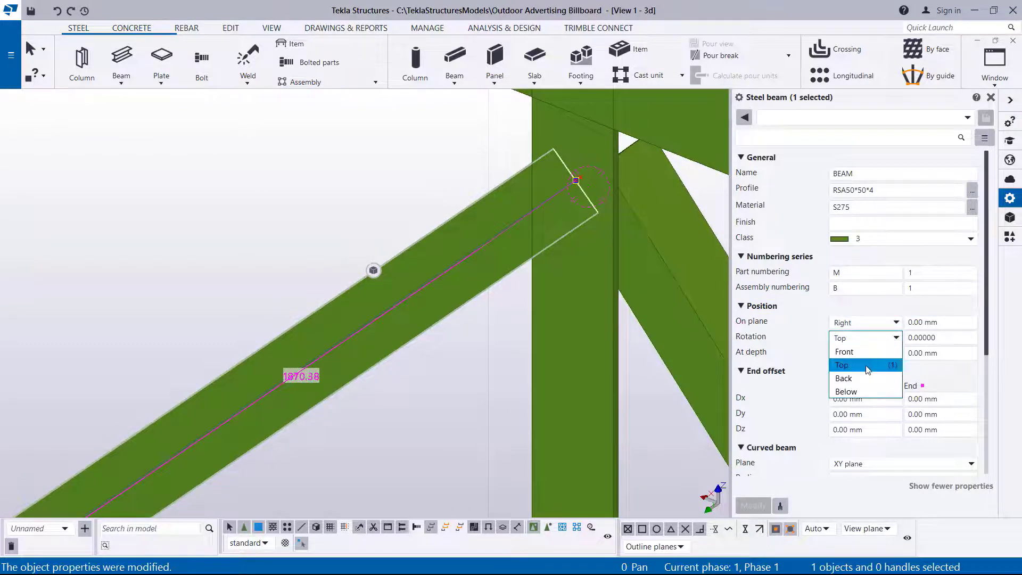
{"action": "left_click", "coordinate": [852, 347]}
{"action": "left_click", "coordinate": [752, 506]}
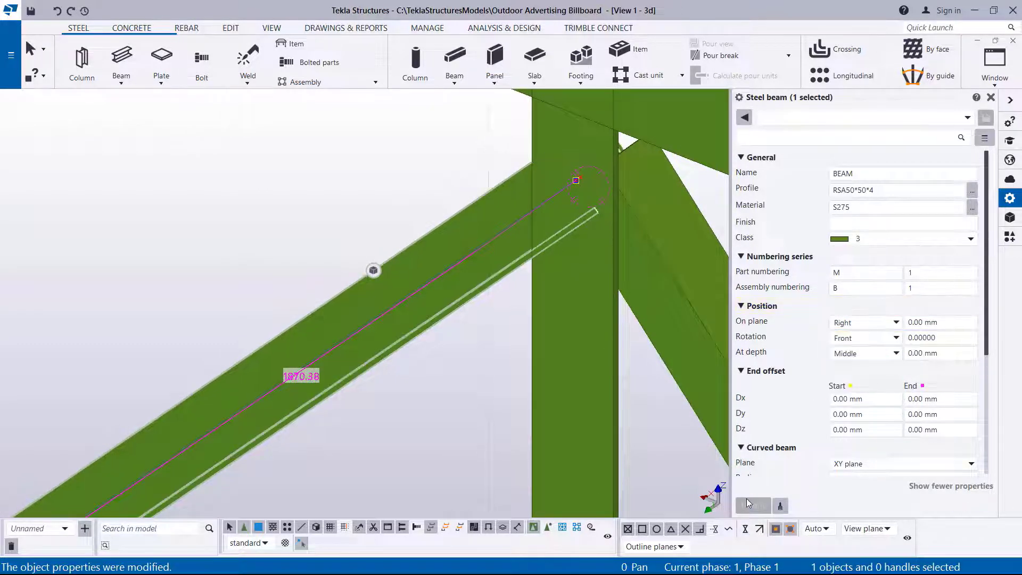
- Try the Front depth position on the second diagonal beam and undo the change
{"action": "left_click", "coordinate": [897, 354]}
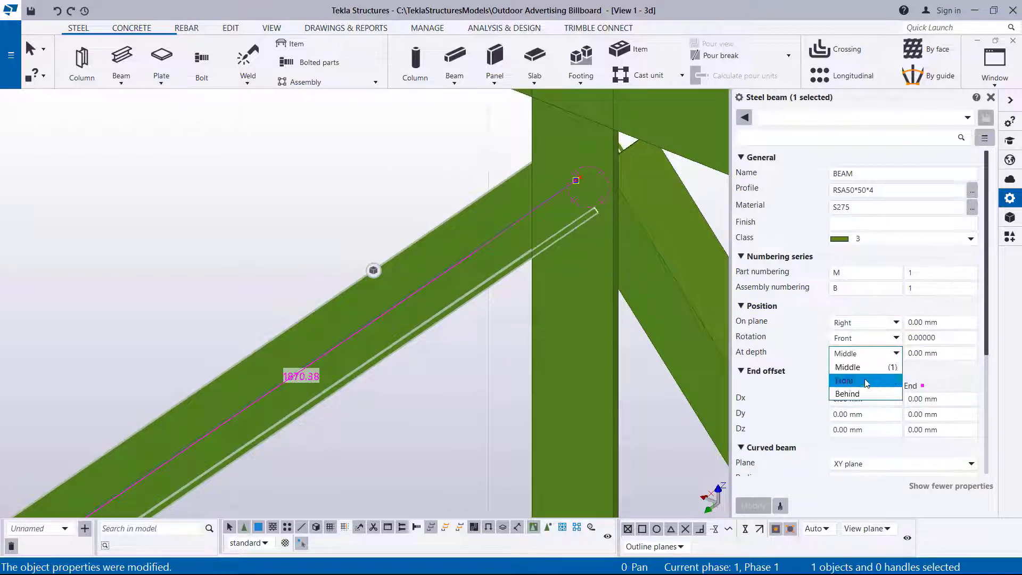
{"action": "left_click", "coordinate": [862, 375]}
{"action": "left_click", "coordinate": [752, 507]}
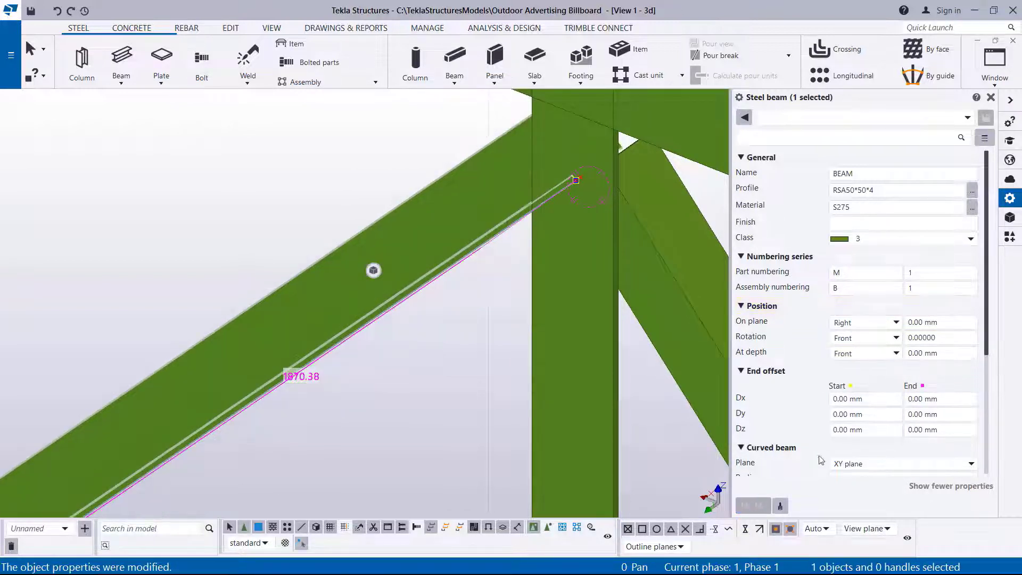
{"action": "left_click", "coordinate": [57, 11]}
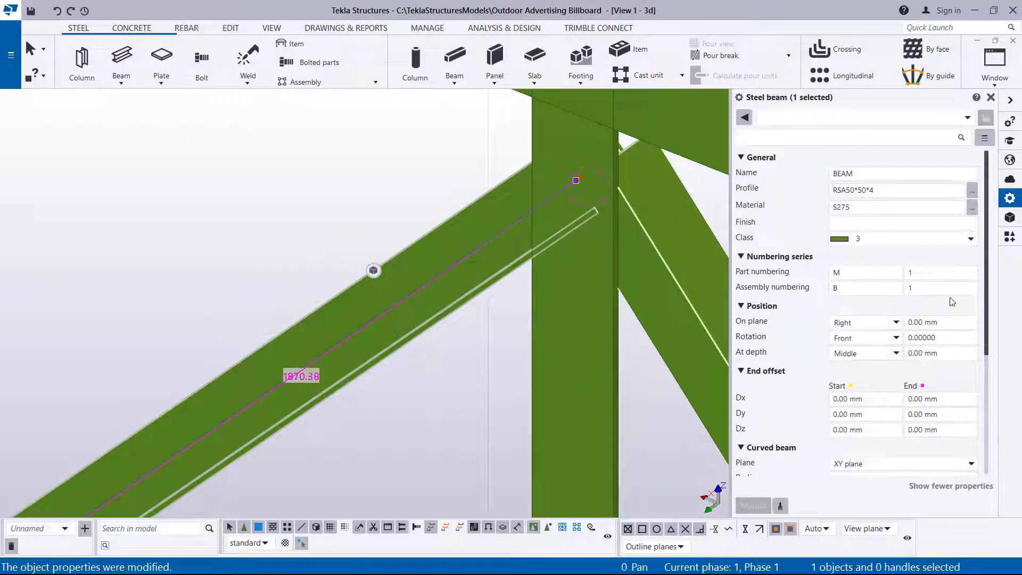
- Set the second diagonal beam's on-plane position to Left and clear the selection
{"action": "left_click", "coordinate": [896, 323]}
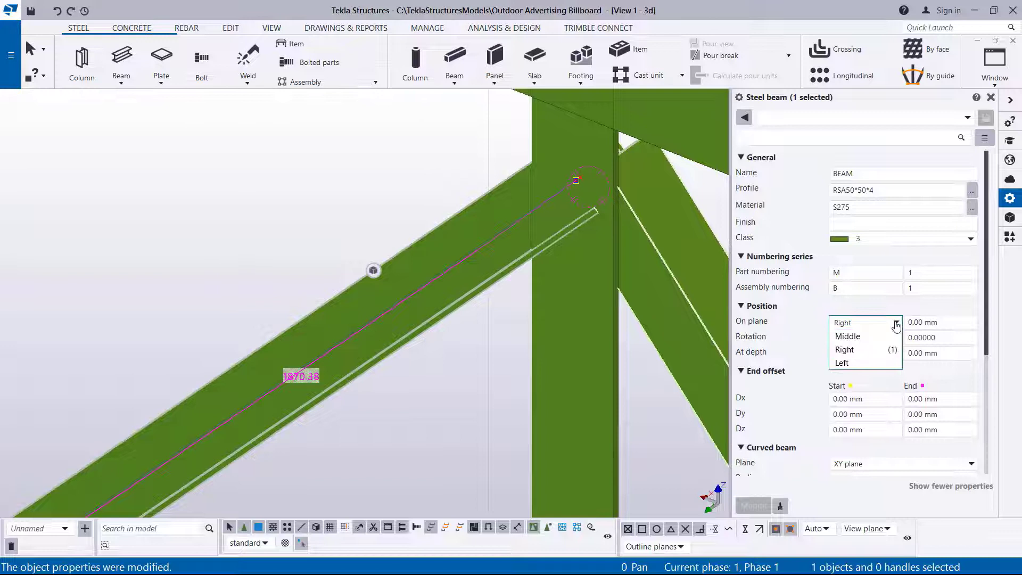
{"action": "left_click", "coordinate": [846, 362]}
{"action": "left_click", "coordinate": [752, 505]}
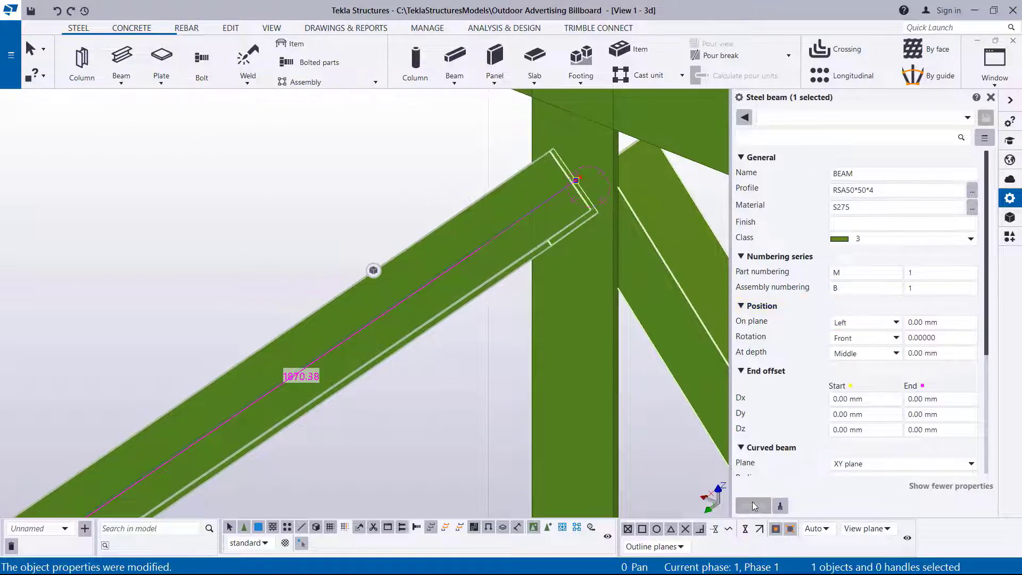
{"action": "left_click", "coordinate": [699, 181]}
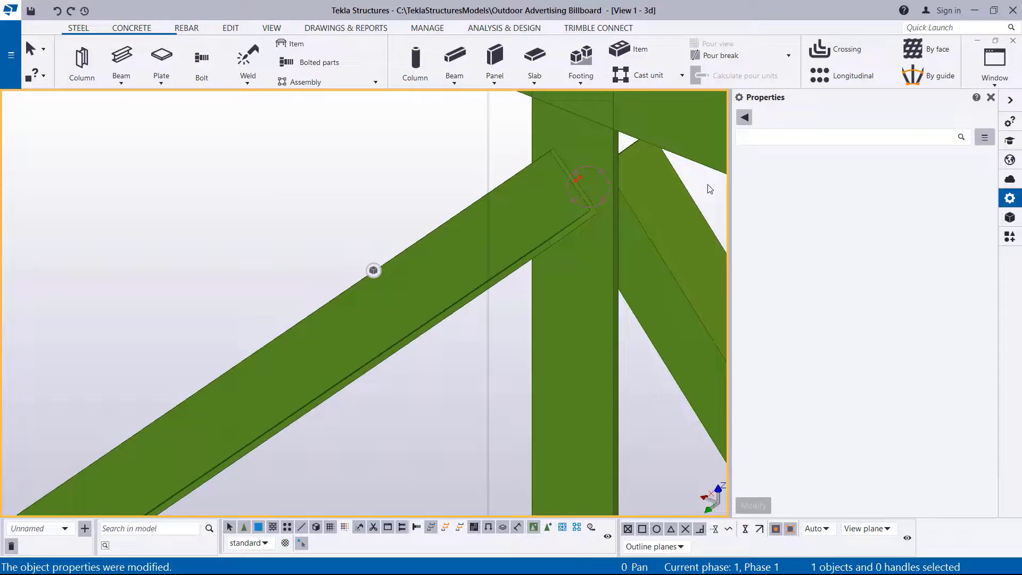
- Rotate the view around the second diagonal's upper end and inspect its seating on the vertical from both sides
{"action": "key", "text": "v"}
{"action": "left_click", "coordinate": [570, 190]}
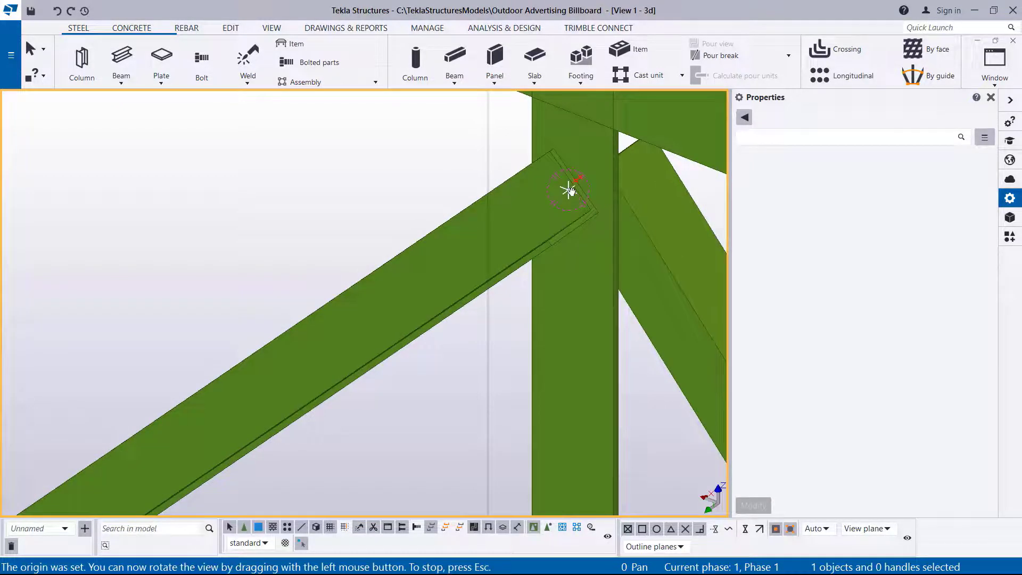
{"action": "left_click_drag", "start_coordinate": [569, 189], "coordinate": [713, 187]}
{"action": "mouse_move", "coordinate": [593, 193]}
{"action": "left_mouse_down"}
{"action": "mouse_move", "coordinate": [673, 168]}
{"action": "mouse_move", "coordinate": [529, 194]}
{"action": "mouse_move", "coordinate": [372, 139]}
{"action": "mouse_move", "coordinate": [141, 141]}
{"action": "left_mouse_up"}
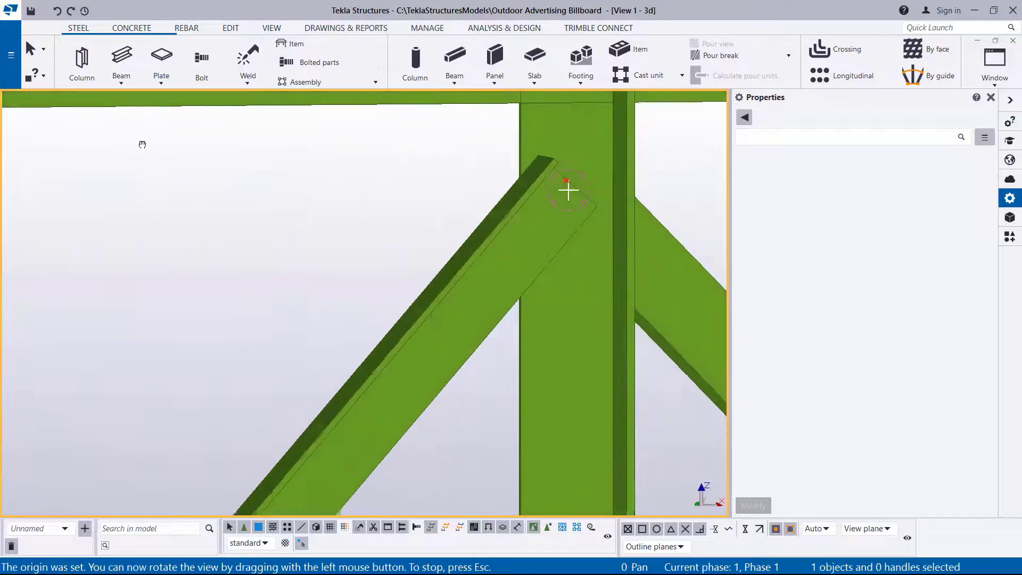
{"action": "left_click_drag", "start_coordinate": [538, 222], "coordinate": [807, 228]}
{"action": "right_click", "coordinate": [646, 173]}
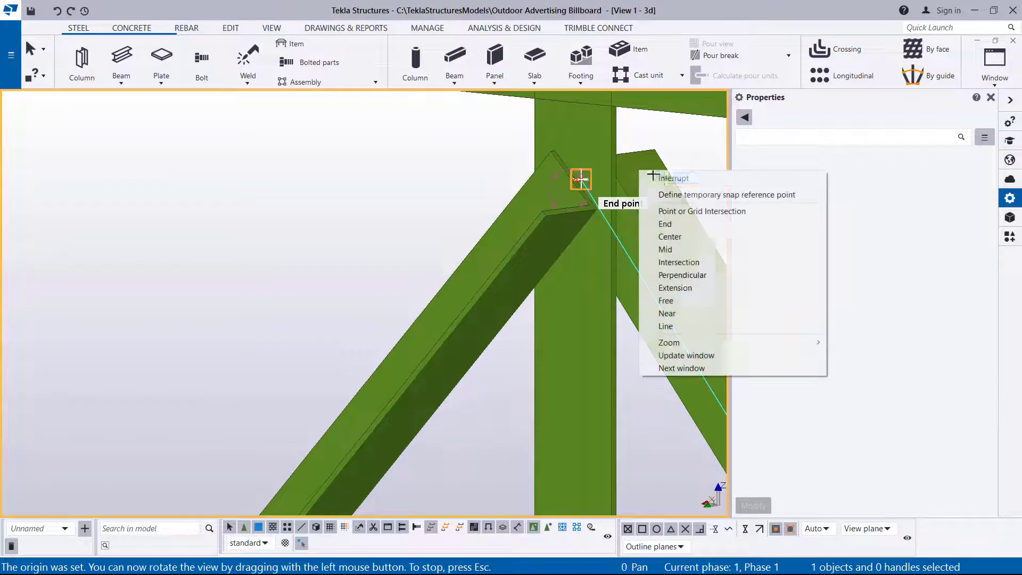
{"action": "left_click", "coordinate": [660, 177]}
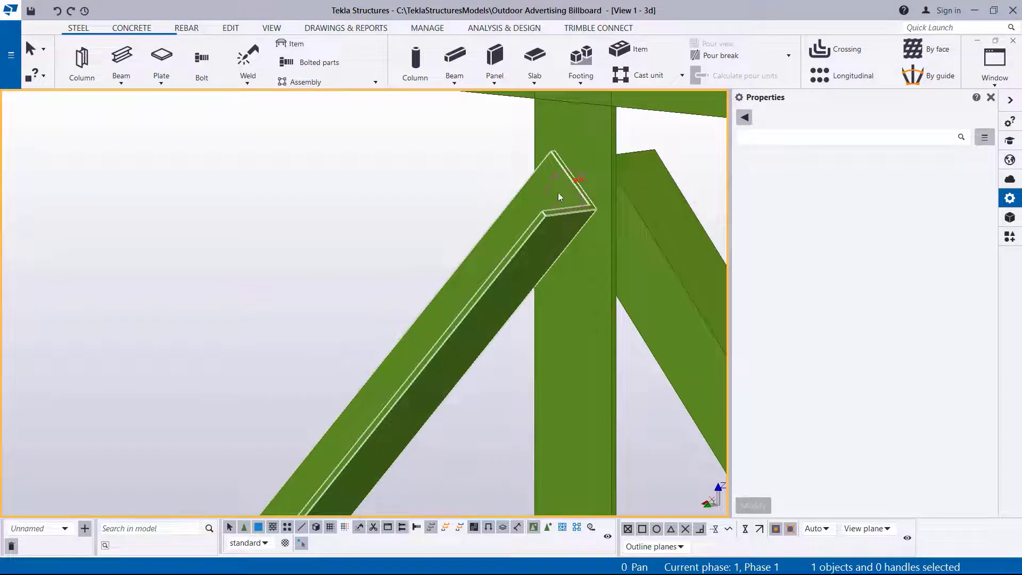
- Turn the view to the frame's opposite side about the diagonals' shared upper joint and examine the second diagonal's lower end
{"action": "scroll", "coordinate": [559, 193], "scroll_direction": "down", "scroll_amount": 5}
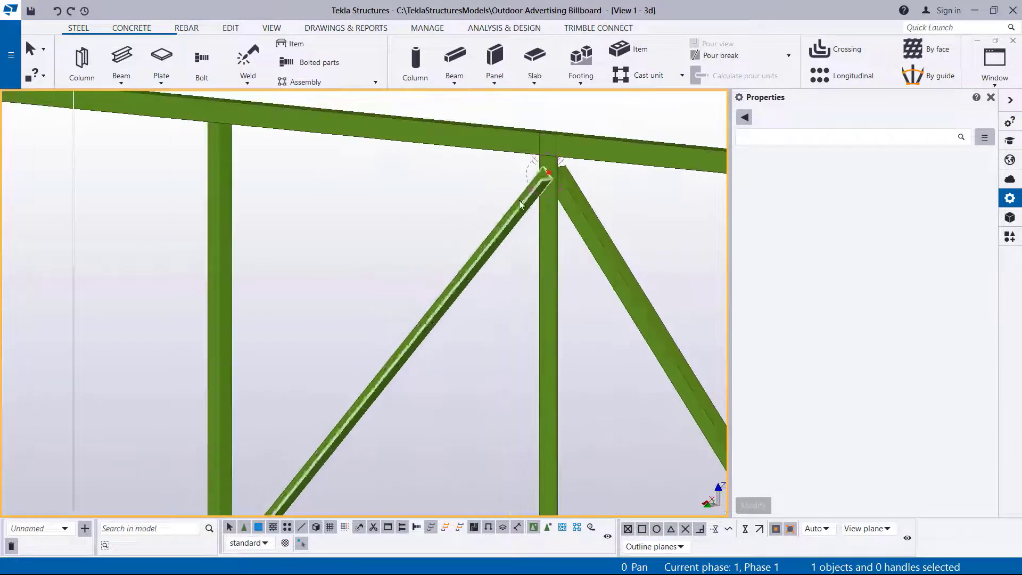
{"action": "scroll", "coordinate": [520, 204], "scroll_direction": "down", "scroll_amount": 2}
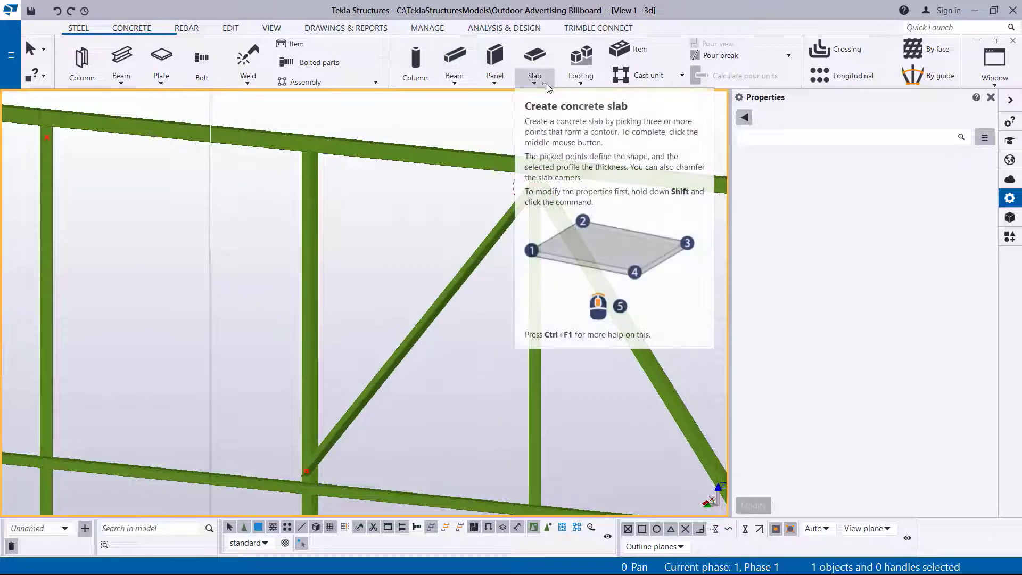
{"action": "key", "text": "v"}
{"action": "left_click", "coordinate": [527, 198]}
{"action": "left_click_drag", "start_coordinate": [527, 198], "coordinate": [242, 207]}
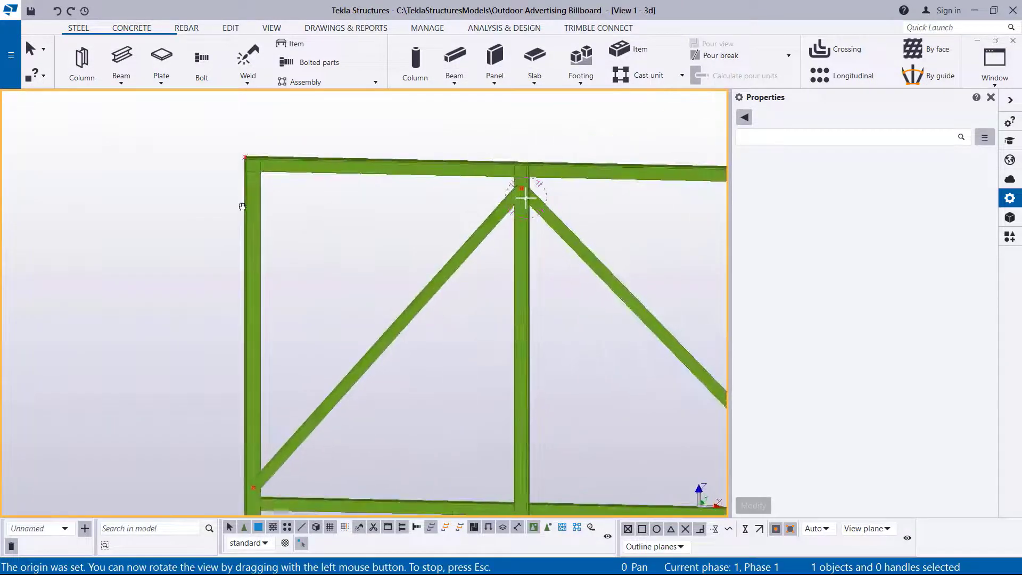
{"action": "scroll", "coordinate": [178, 215], "scroll_direction": "down", "scroll_amount": 3}
{"action": "scroll", "coordinate": [519, 363], "scroll_direction": "up", "scroll_amount": 5}
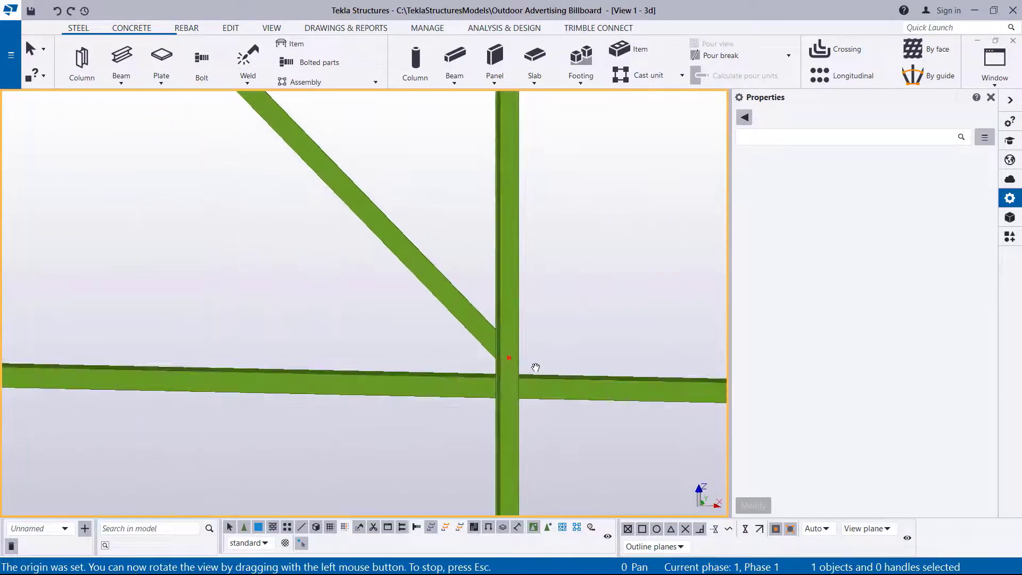
{"action": "right_click", "coordinate": [582, 233]}
{"action": "left_click", "coordinate": [607, 239]}
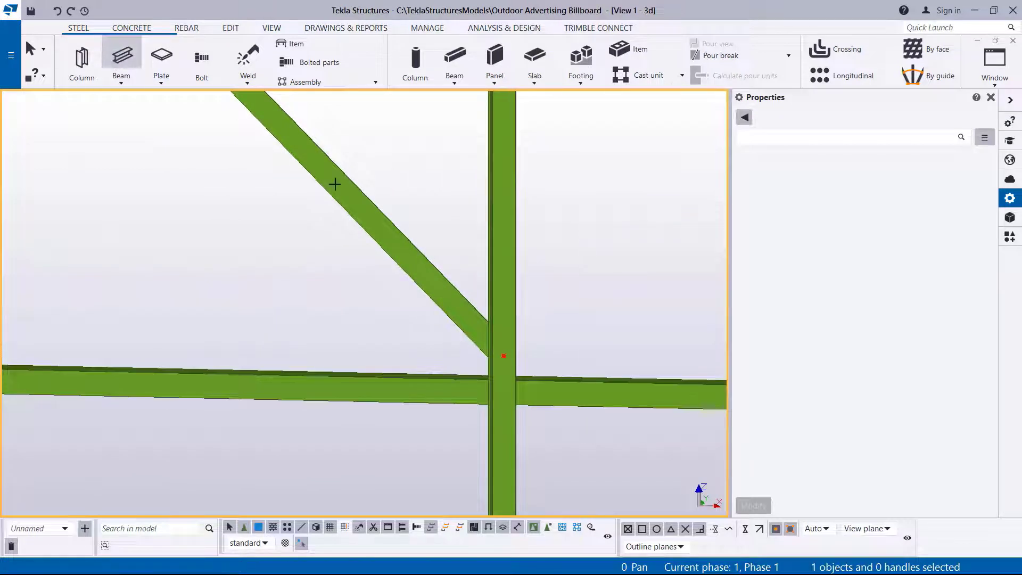
- Create a third diagonal steel beam from the second diagonal's lower-end reference point up to the reference point near the next vertical's upper end
{"action": "scroll", "coordinate": [447, 319], "scroll_direction": "up", "scroll_amount": 5}
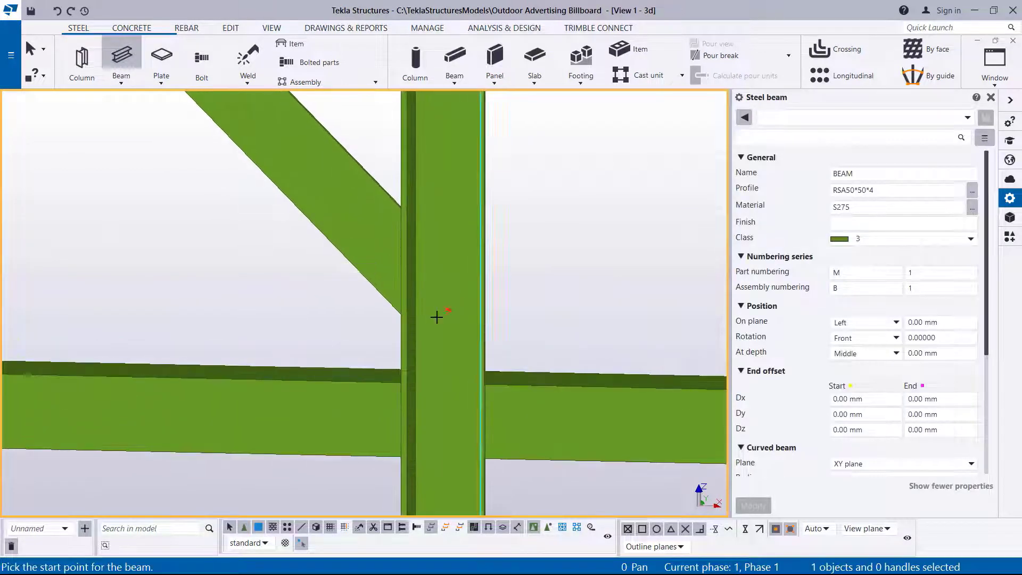
{"action": "scroll", "coordinate": [437, 317], "scroll_direction": "up", "scroll_amount": 4}
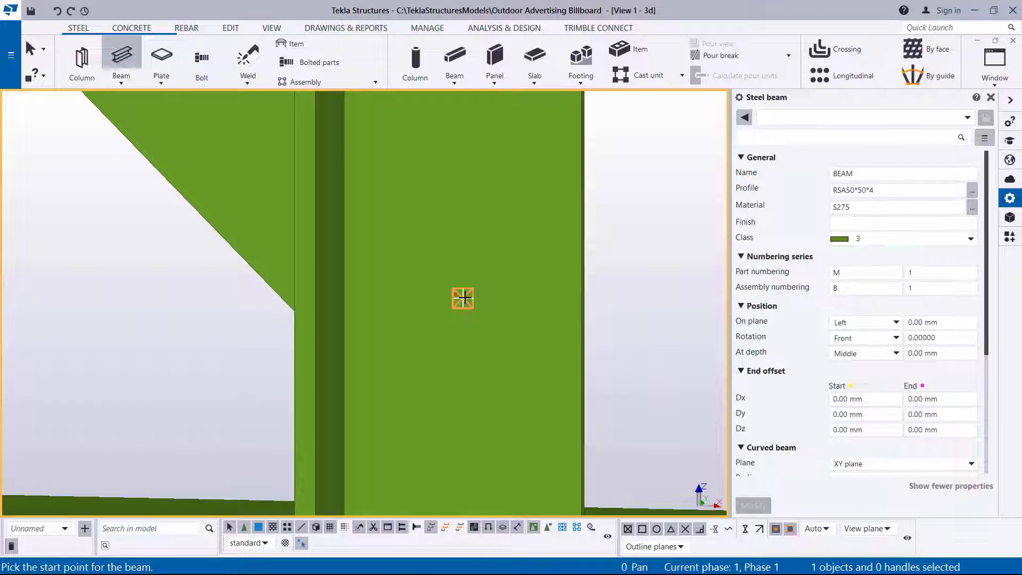
{"action": "left_click", "coordinate": [465, 301]}
{"action": "scroll", "coordinate": [319, 420], "scroll_direction": "down", "scroll_amount": 6}
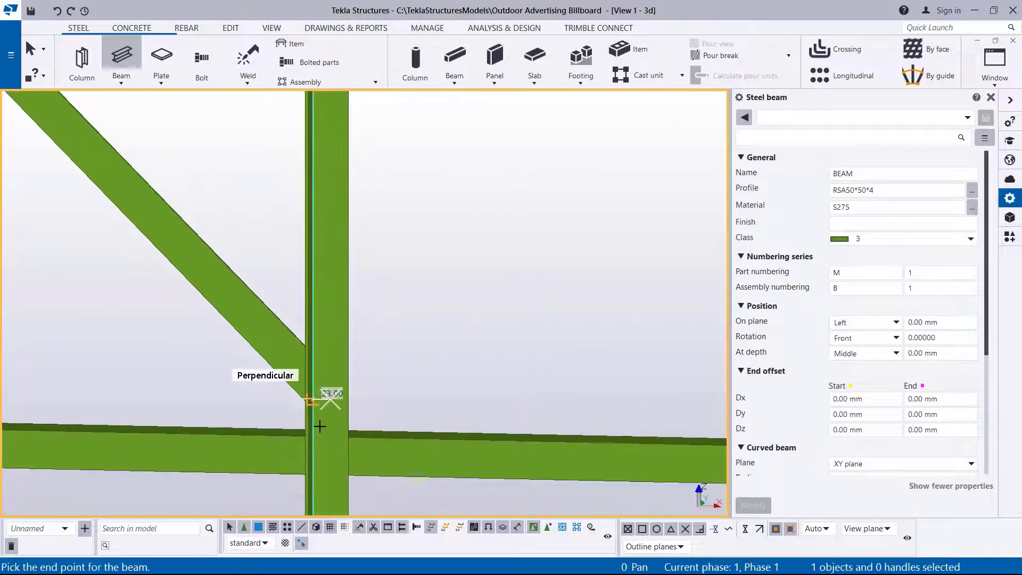
{"action": "scroll", "coordinate": [328, 428], "scroll_direction": "down", "scroll_amount": 5}
{"action": "scroll", "coordinate": [574, 187], "scroll_direction": "up", "scroll_amount": 5}
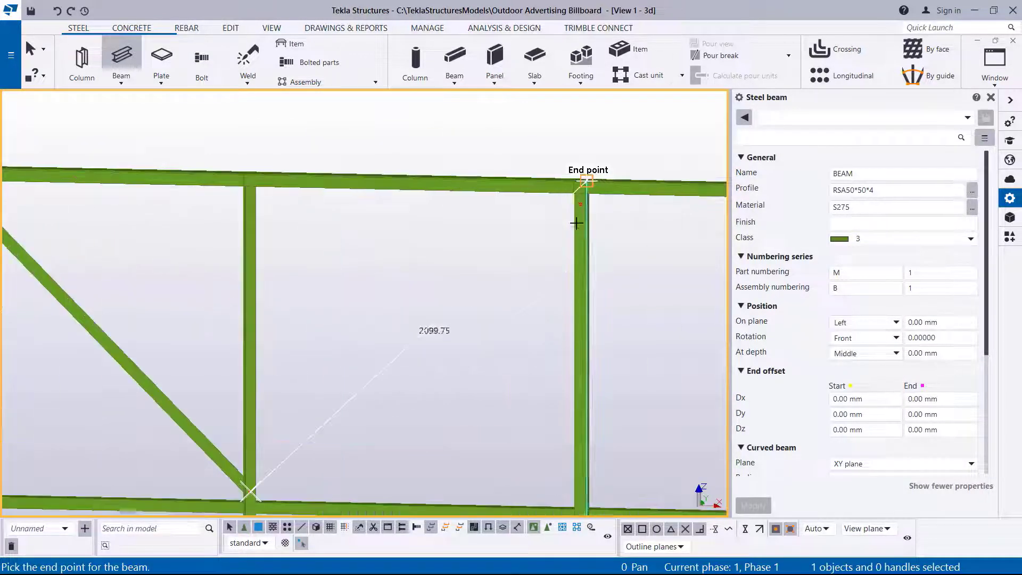
{"action": "scroll", "coordinate": [571, 186], "scroll_direction": "up", "scroll_amount": 6}
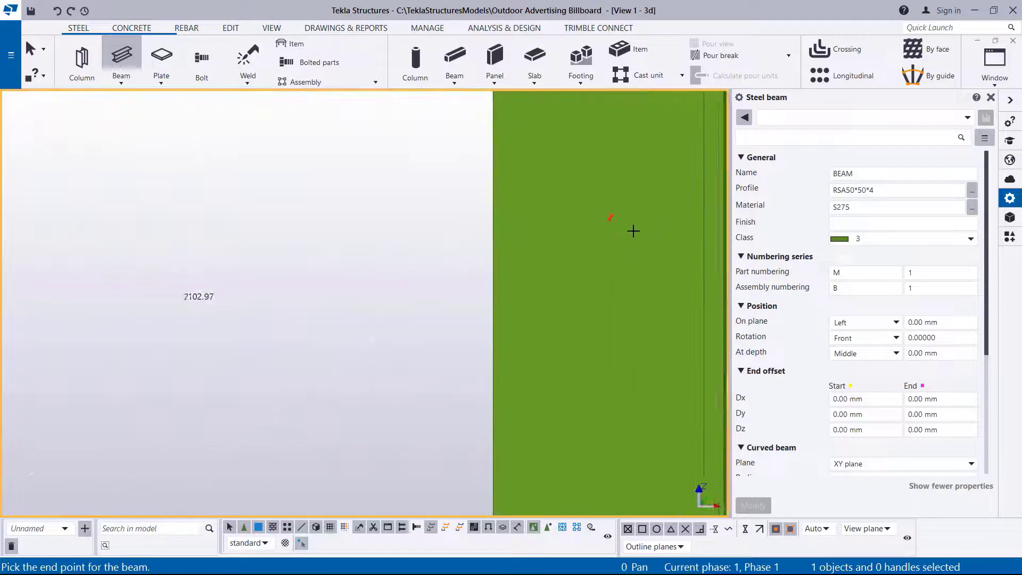
{"action": "left_click", "coordinate": [596, 212]}
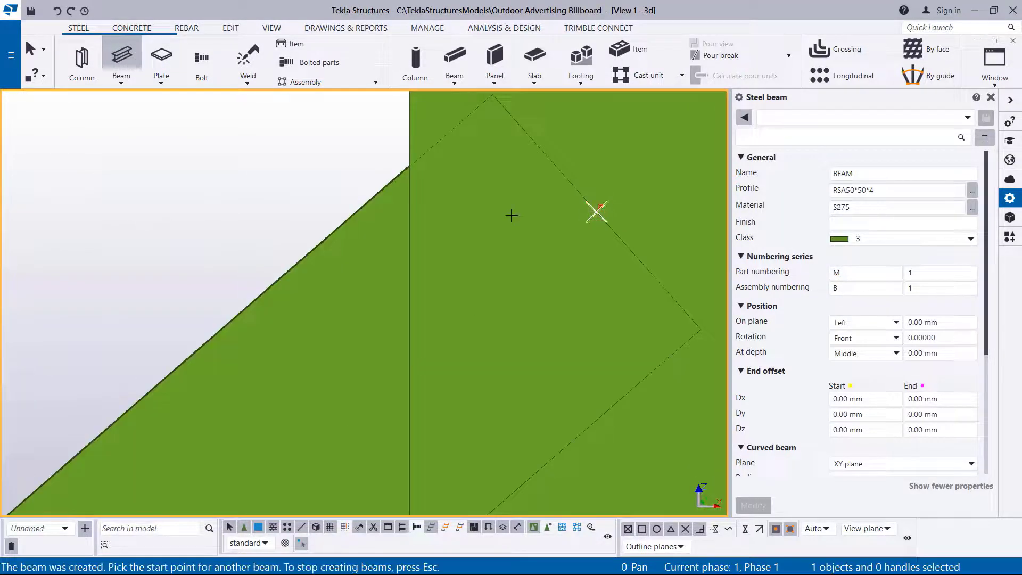
{"action": "right_click", "coordinate": [503, 170]}
{"action": "left_click", "coordinate": [566, 175]}
{"action": "scroll", "coordinate": [583, 176], "scroll_direction": "down", "scroll_amount": 4}
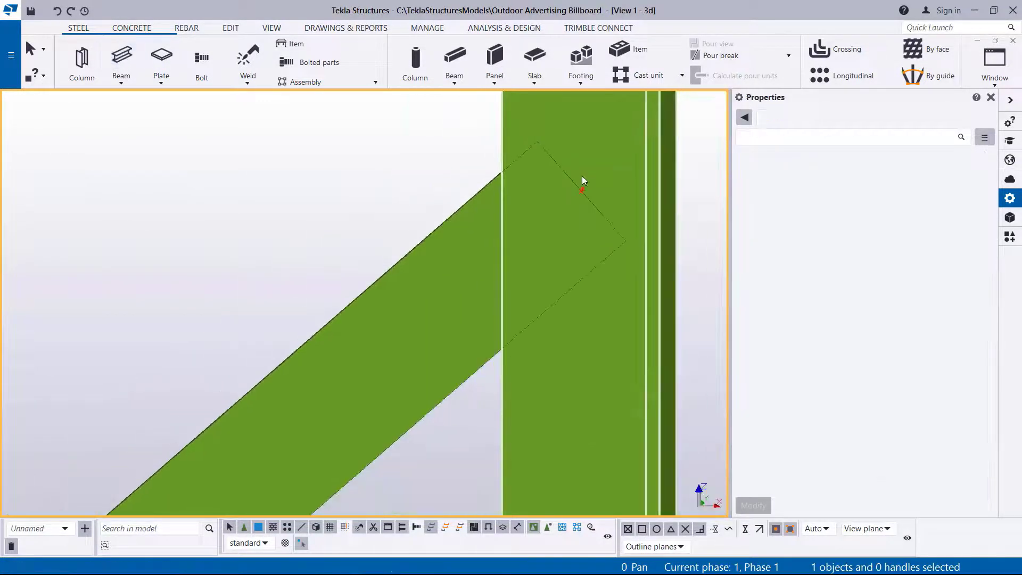
{"action": "scroll", "coordinate": [620, 184], "scroll_direction": "down", "scroll_amount": 5}
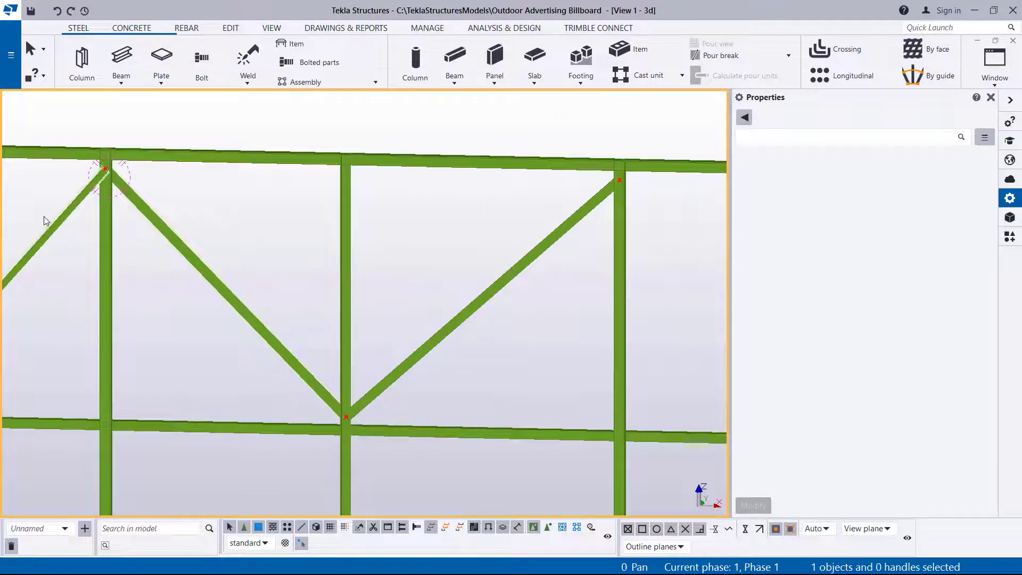
- Set the third diagonal beam's on-plane position to Right and rotation to Back to match the first diagonal, and clear the selection
{"action": "scroll", "coordinate": [69, 210], "scroll_direction": "up", "scroll_amount": 5}
{"action": "left_click", "coordinate": [85, 208]}
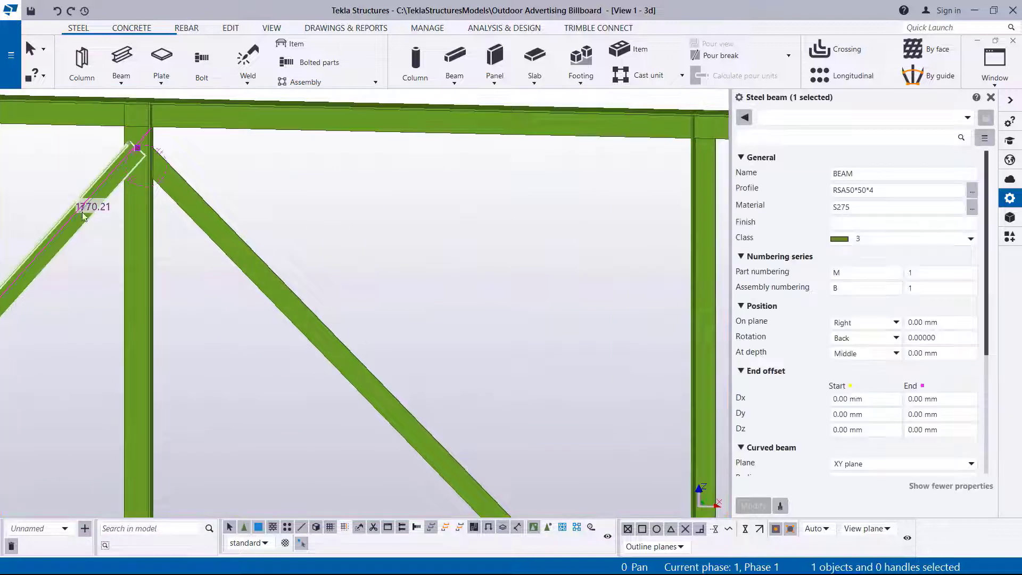
{"action": "scroll", "coordinate": [643, 334], "scroll_direction": "down", "scroll_amount": 5}
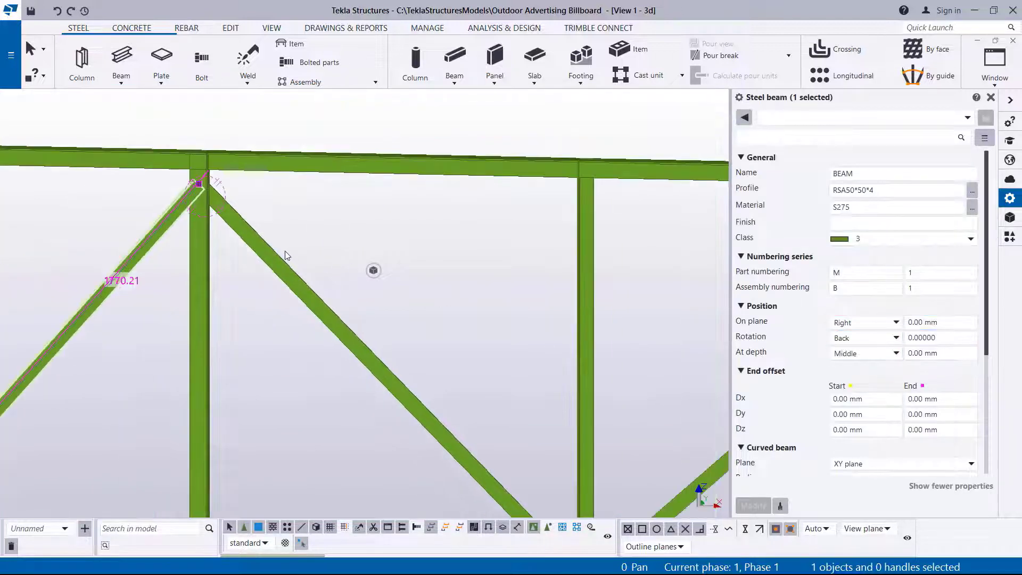
{"action": "scroll", "coordinate": [670, 346], "scroll_direction": "up", "scroll_amount": 6}
{"action": "left_click", "coordinate": [649, 335]}
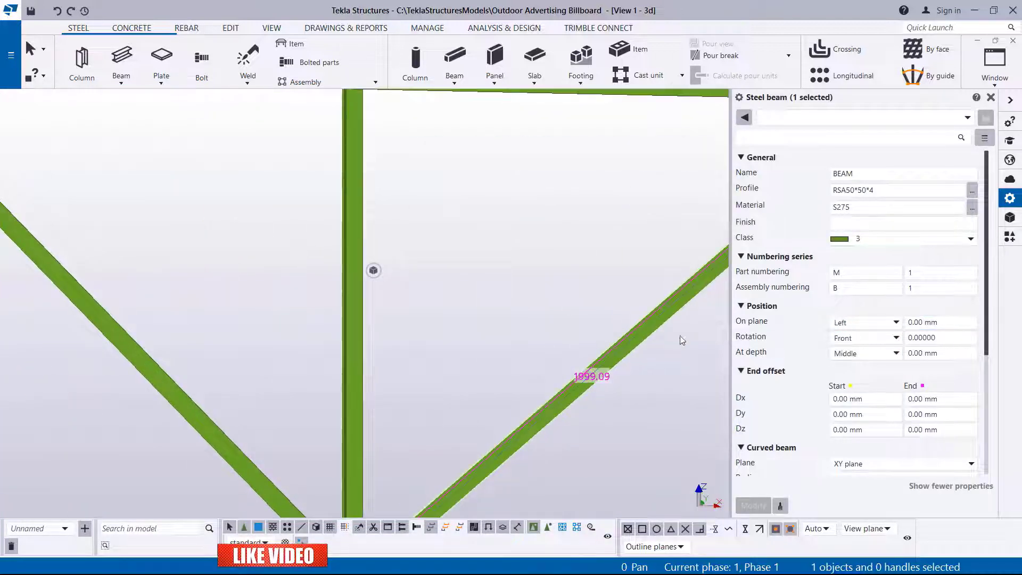
{"action": "left_click", "coordinate": [862, 322]}
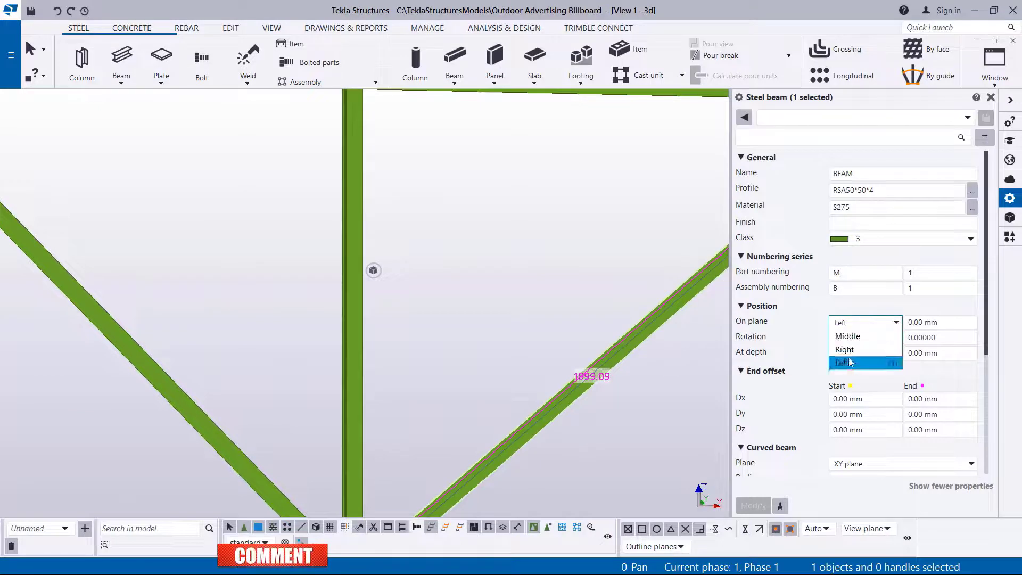
{"action": "left_click", "coordinate": [856, 349]}
{"action": "left_click", "coordinate": [859, 341]}
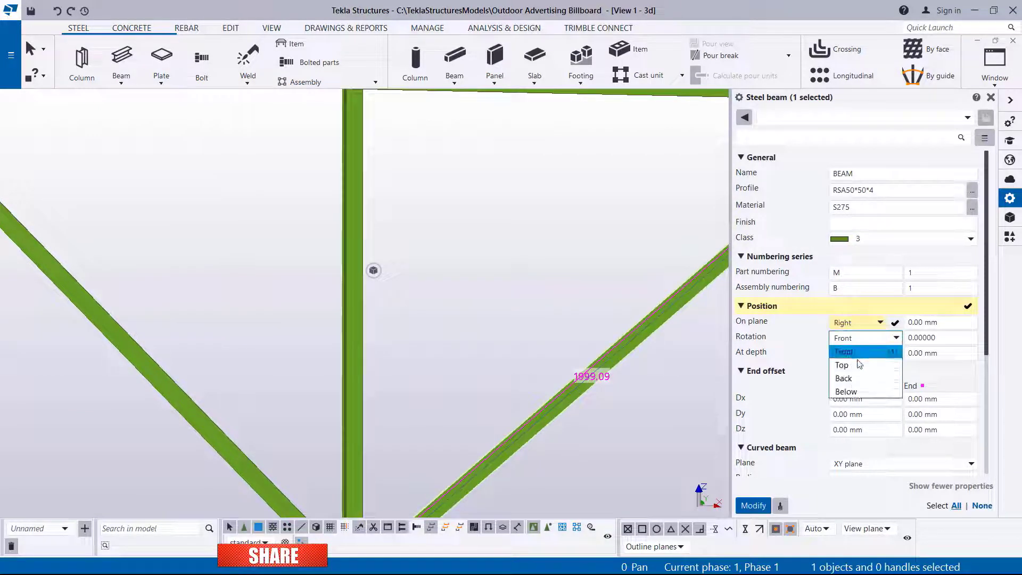
{"action": "left_click", "coordinate": [854, 379]}
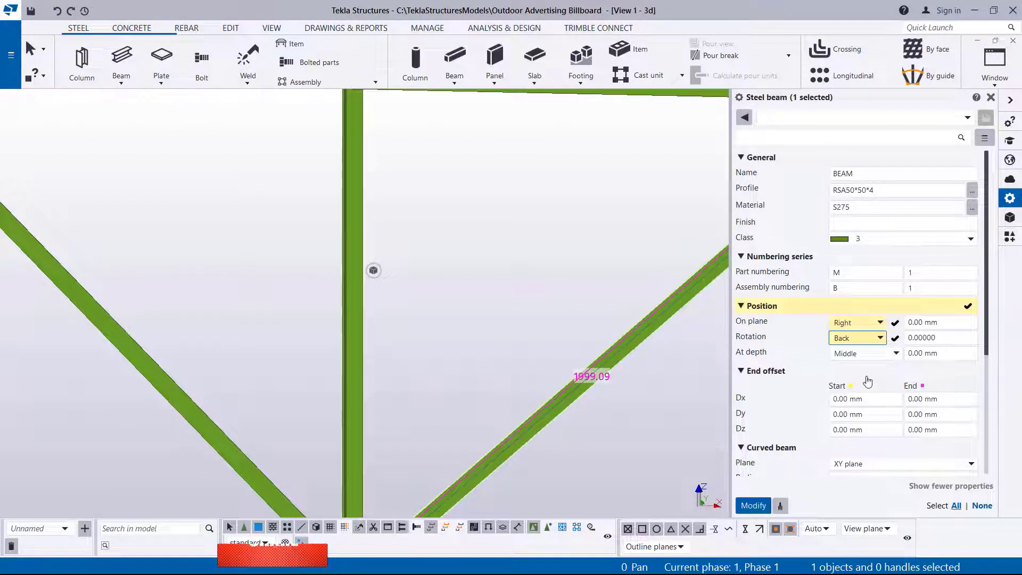
{"action": "left_click", "coordinate": [753, 507]}
{"action": "scroll", "coordinate": [218, 298], "scroll_direction": "down", "scroll_amount": 3}
{"action": "scroll", "coordinate": [467, 205], "scroll_direction": "up", "scroll_amount": 5}
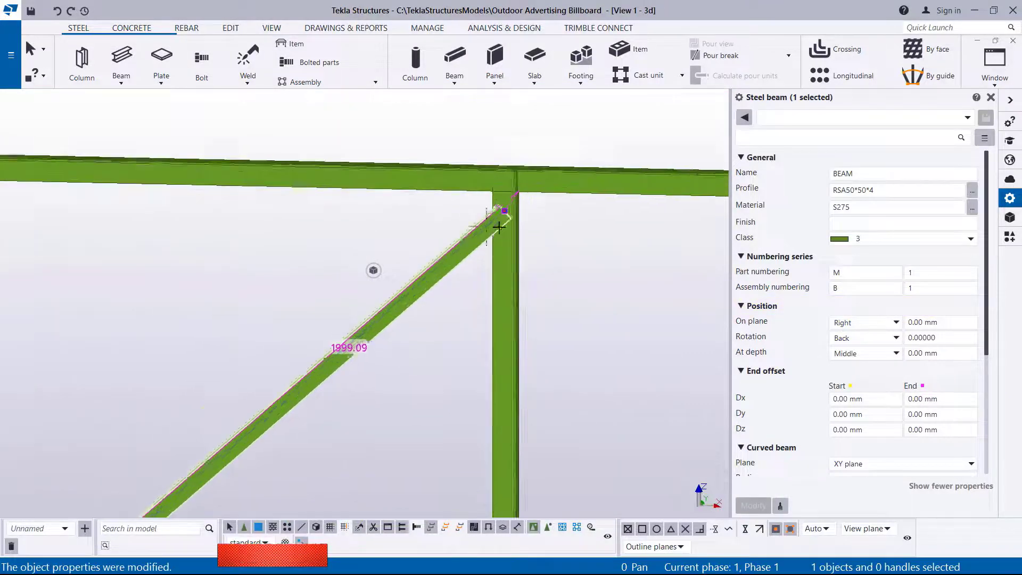
{"action": "scroll", "coordinate": [498, 227], "scroll_direction": "up", "scroll_amount": 1}
{"action": "left_click", "coordinate": [597, 228]}
- Rotate the view around the third diagonal's upper end to the frame's opposite side and examine how it meets the vertical
{"action": "scroll", "coordinate": [504, 201], "scroll_direction": "up", "scroll_amount": 4}
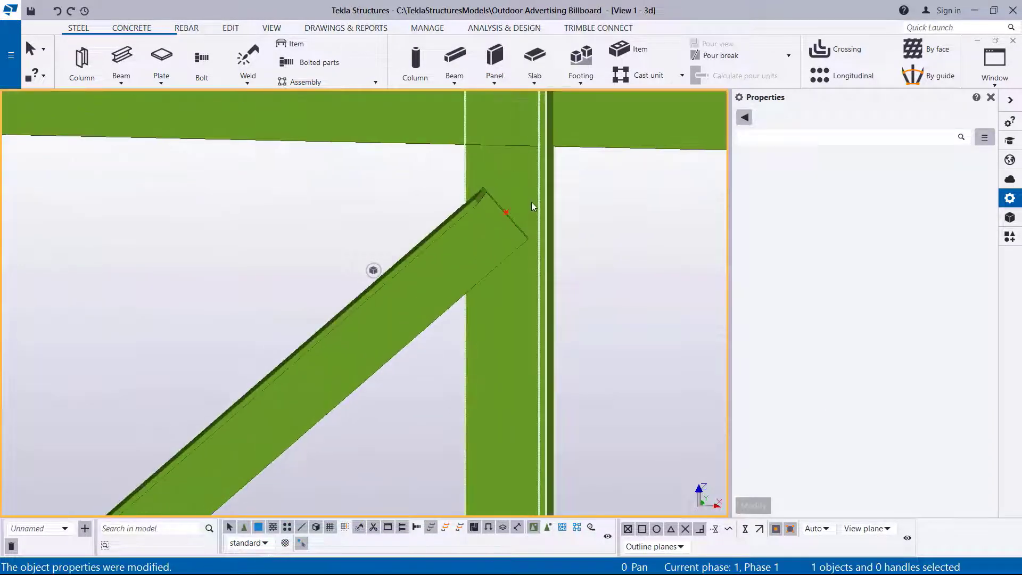
{"action": "scroll", "coordinate": [531, 202], "scroll_direction": "down", "scroll_amount": 8}
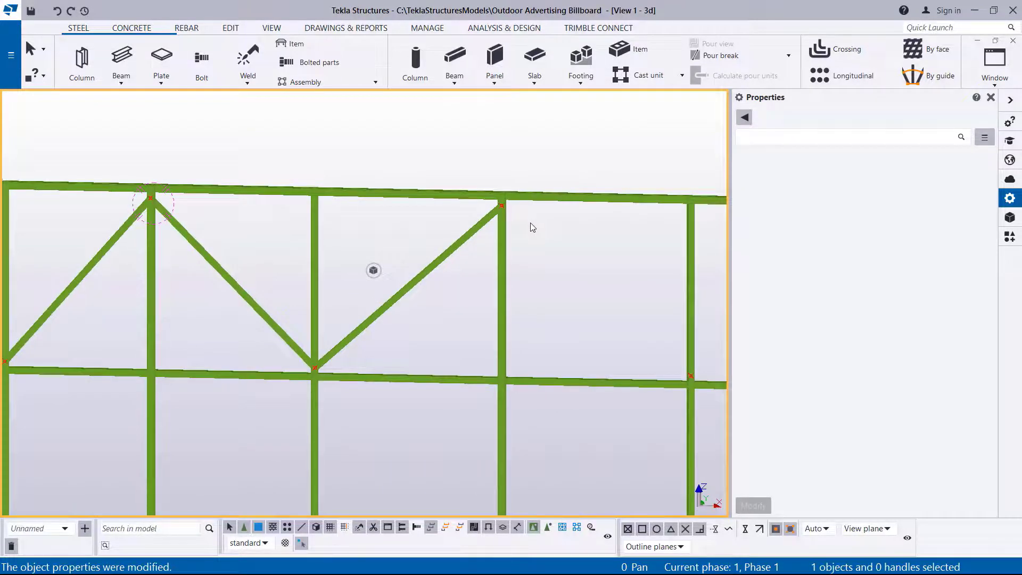
{"action": "key", "text": "v"}
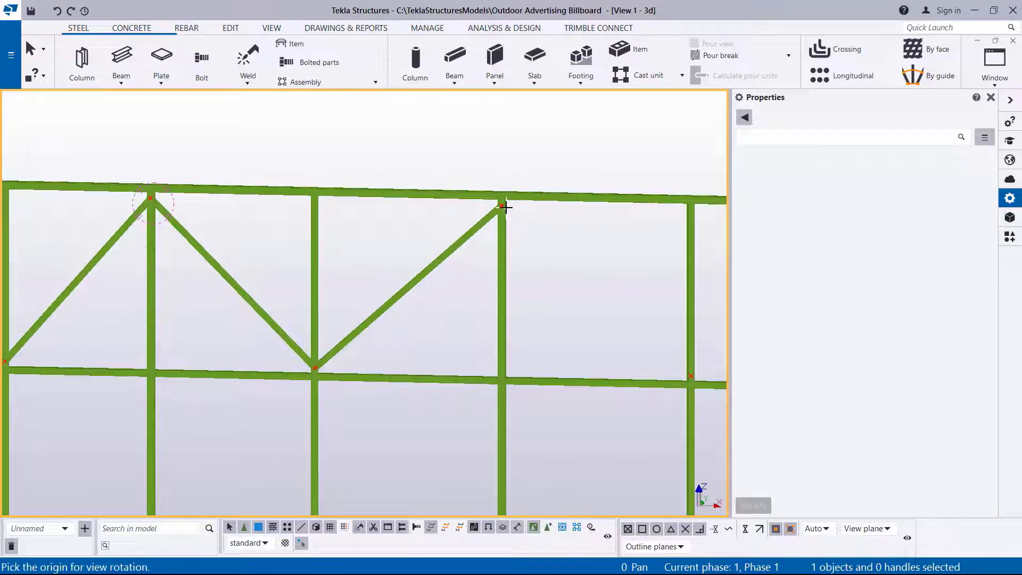
{"action": "left_click", "coordinate": [501, 205]}
{"action": "left_click_drag", "start_coordinate": [503, 207], "coordinate": [592, 248]}
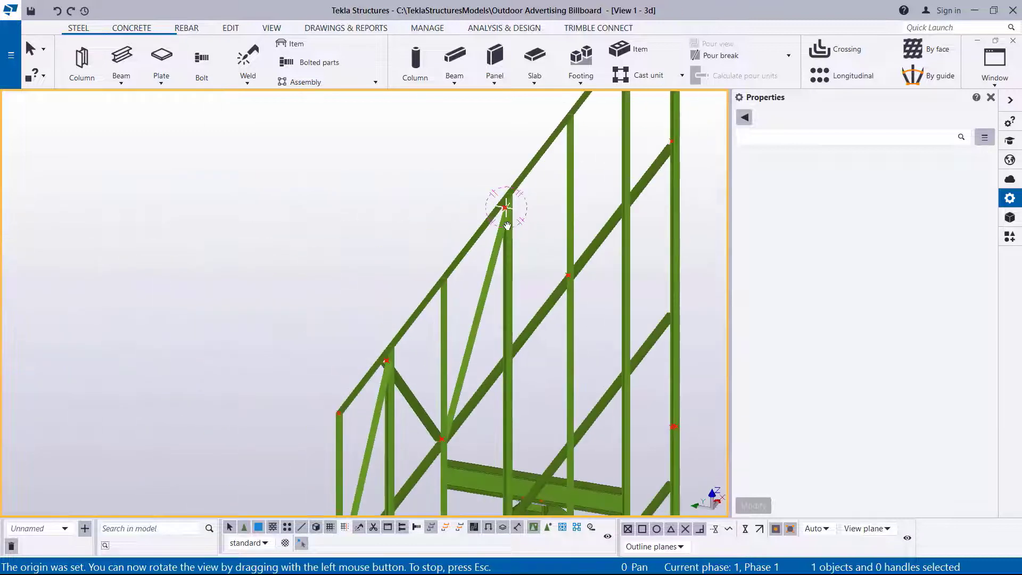
{"action": "left_click_drag", "start_coordinate": [508, 226], "coordinate": [644, 227]}
{"action": "scroll", "coordinate": [501, 199], "scroll_direction": "up", "scroll_amount": 6}
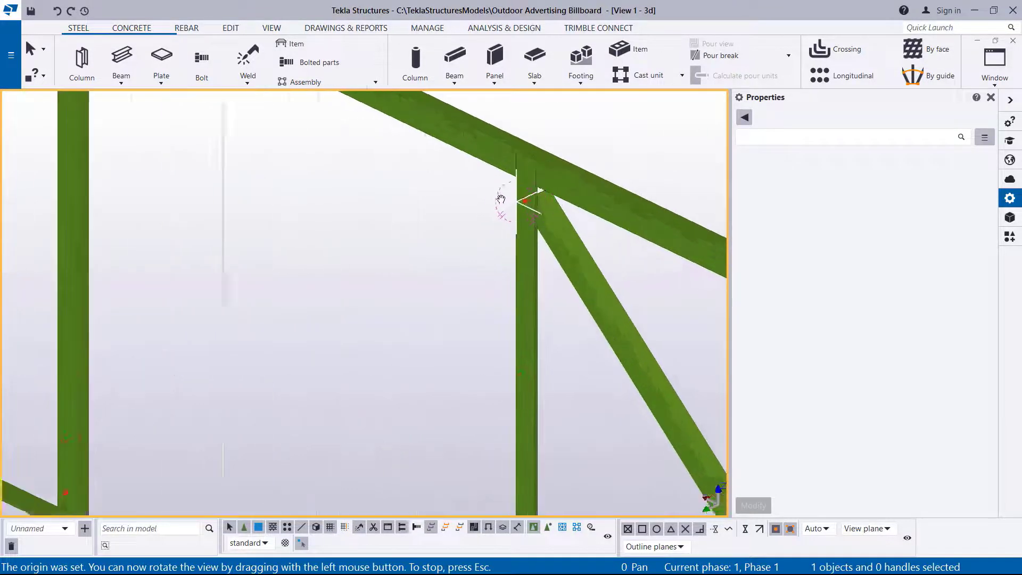
{"action": "scroll", "coordinate": [501, 199], "scroll_direction": "up", "scroll_amount": 2}
{"action": "right_click", "coordinate": [633, 103]}
{"action": "left_click", "coordinate": [661, 112]}
{"action": "scroll", "coordinate": [547, 199], "scroll_direction": "up", "scroll_amount": 4}
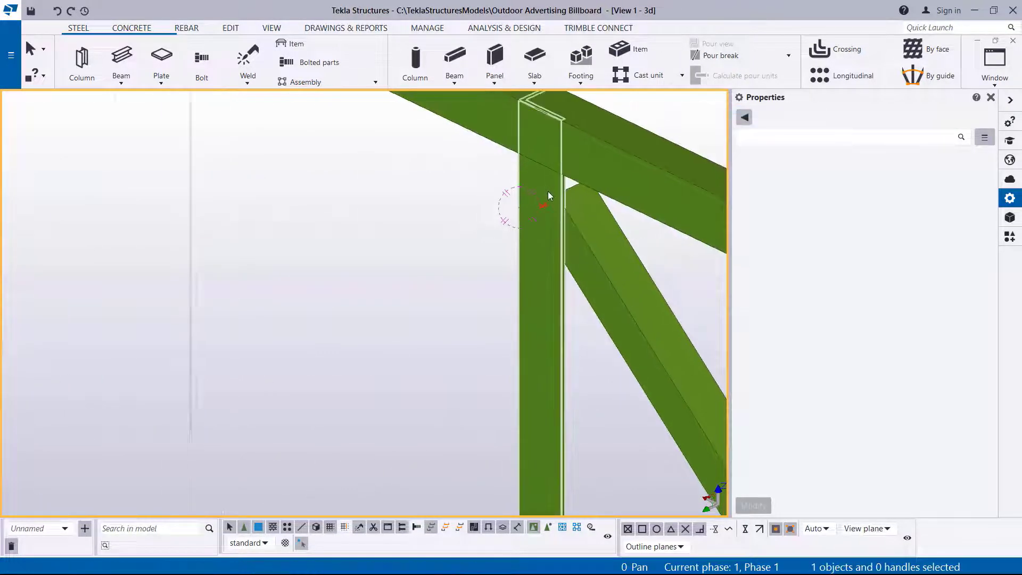
- Create a fourth diagonal steel beam from the third diagonal's upper-end reference point down to the reference point on the next vertical
{"action": "left_click", "coordinate": [121, 65]}
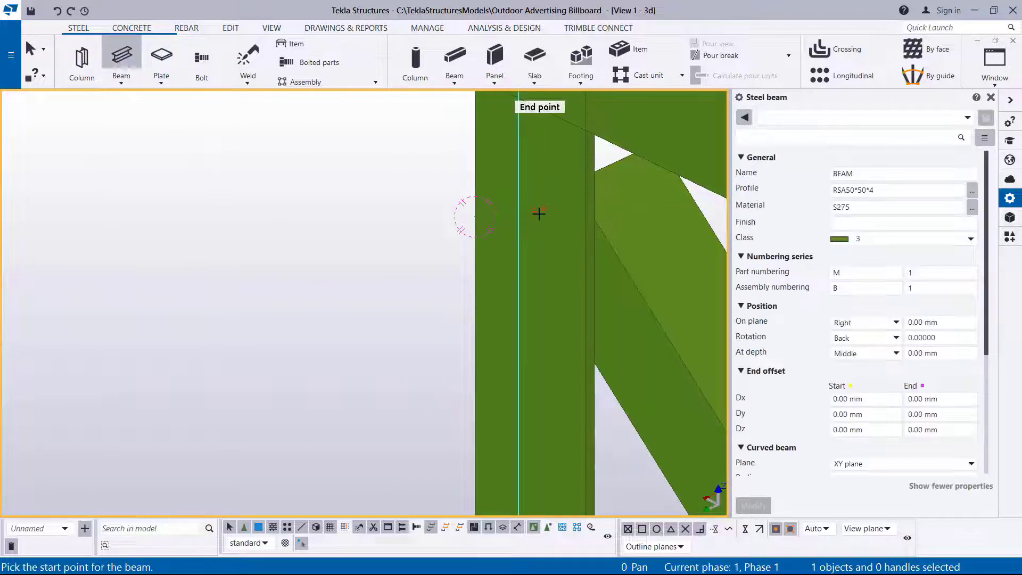
{"action": "scroll", "coordinate": [536, 214], "scroll_direction": "up", "scroll_amount": 3}
{"action": "left_click", "coordinate": [529, 208]}
{"action": "scroll", "coordinate": [540, 194], "scroll_direction": "down", "scroll_amount": 6}
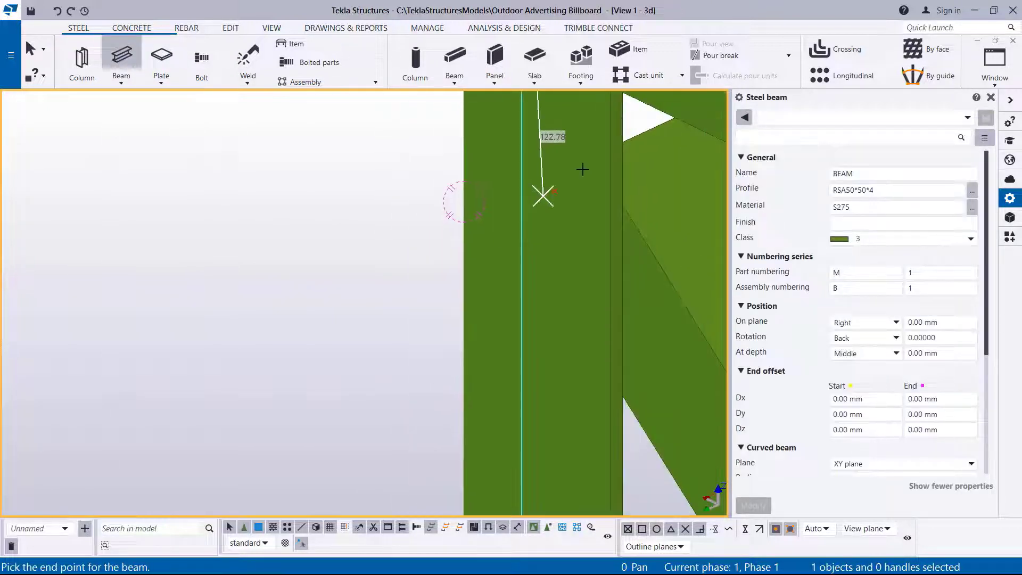
{"action": "scroll", "coordinate": [303, 350], "scroll_direction": "up", "scroll_amount": 10}
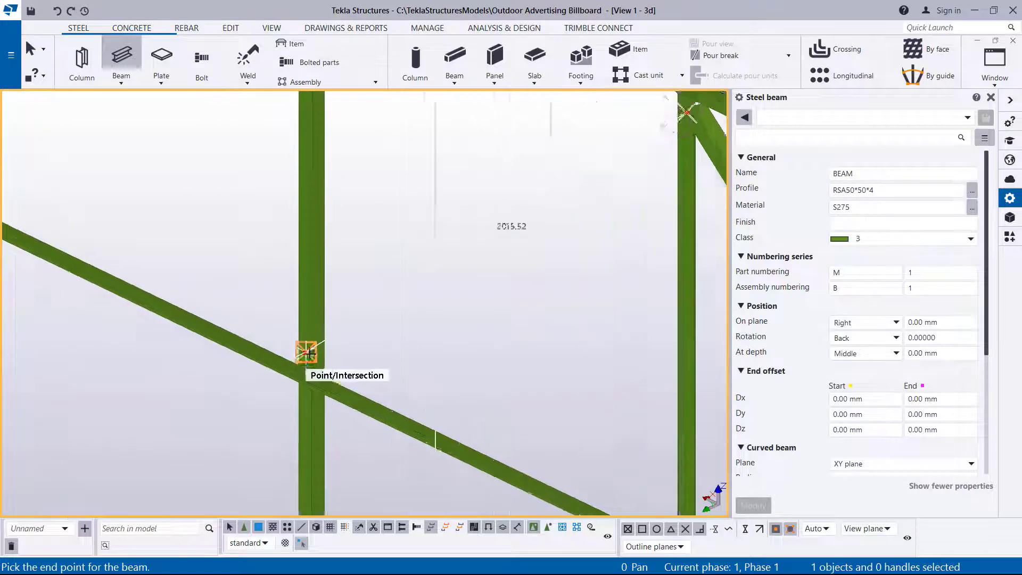
{"action": "scroll", "coordinate": [301, 334], "scroll_direction": "up", "scroll_amount": 1}
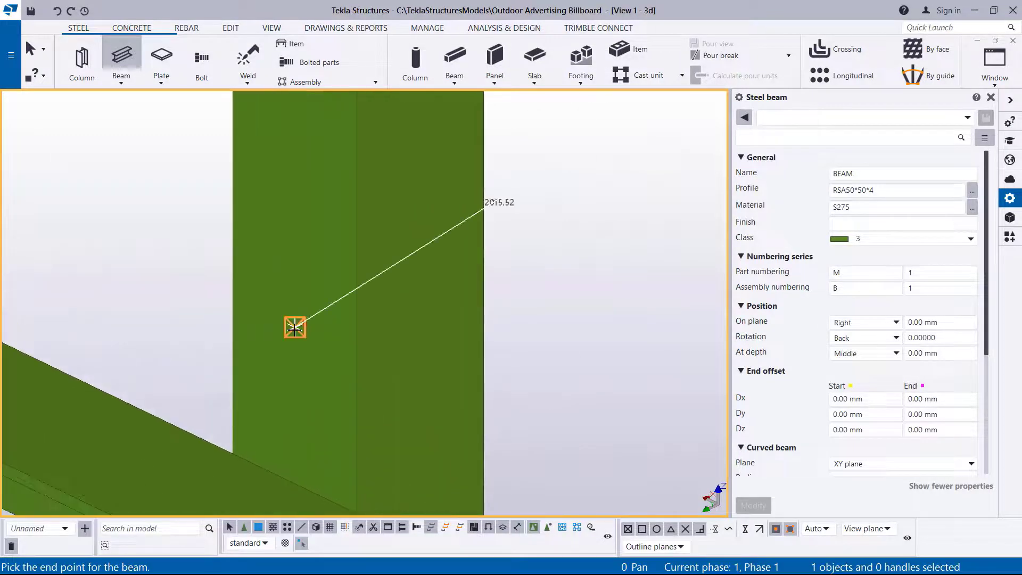
{"action": "left_click", "coordinate": [295, 327]}
{"action": "right_click", "coordinate": [343, 232]}
{"action": "left_click", "coordinate": [373, 238]}
- Check the second diagonal's position settings and set the fourth diagonal's on-plane position to Left, clearing the selection
{"action": "scroll", "coordinate": [270, 238], "scroll_direction": "down", "scroll_amount": 4}
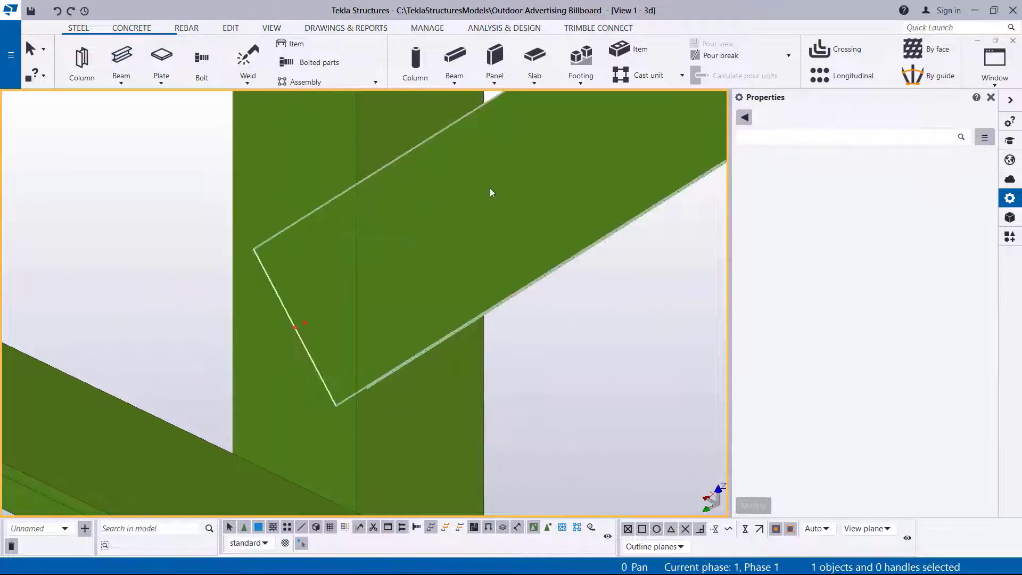
{"action": "scroll", "coordinate": [277, 247], "scroll_direction": "down", "scroll_amount": 6}
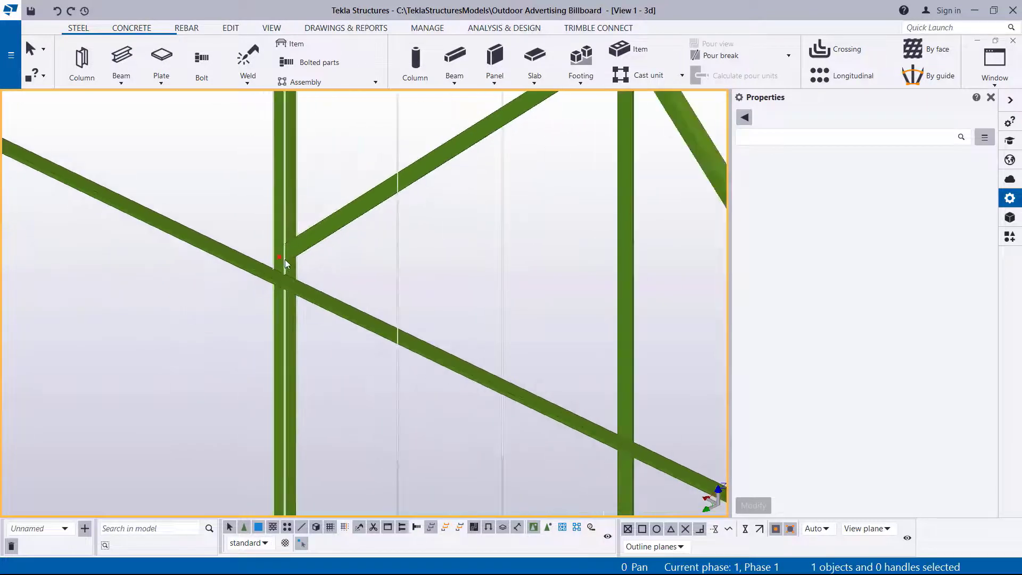
{"action": "scroll", "coordinate": [628, 408], "scroll_direction": "up", "scroll_amount": 6}
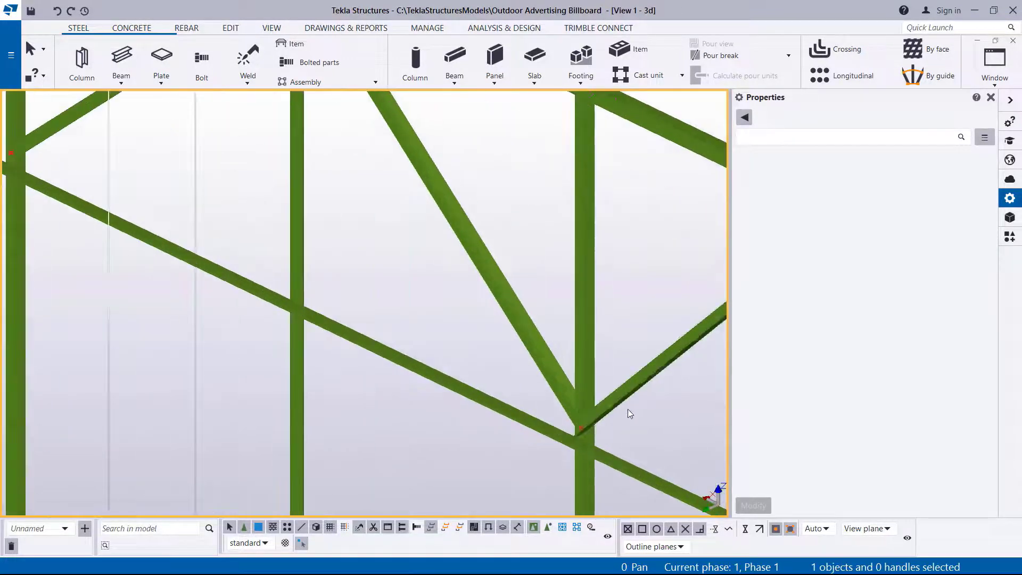
{"action": "left_click", "coordinate": [634, 347]}
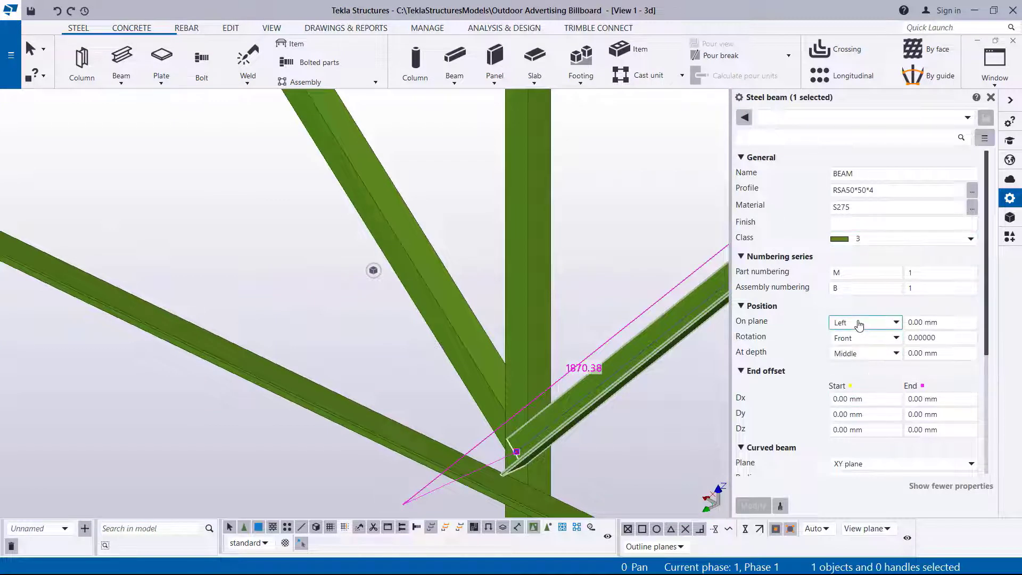
{"action": "scroll", "coordinate": [563, 328], "scroll_direction": "down", "scroll_amount": 7}
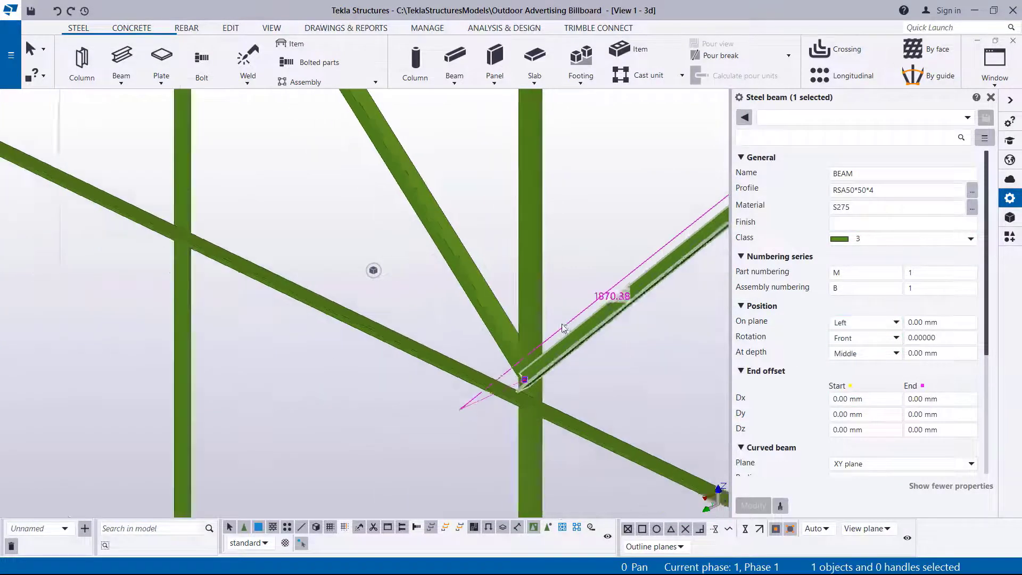
{"action": "scroll", "coordinate": [372, 196], "scroll_direction": "up", "scroll_amount": 3}
{"action": "scroll", "coordinate": [345, 198], "scroll_direction": "up", "scroll_amount": 4}
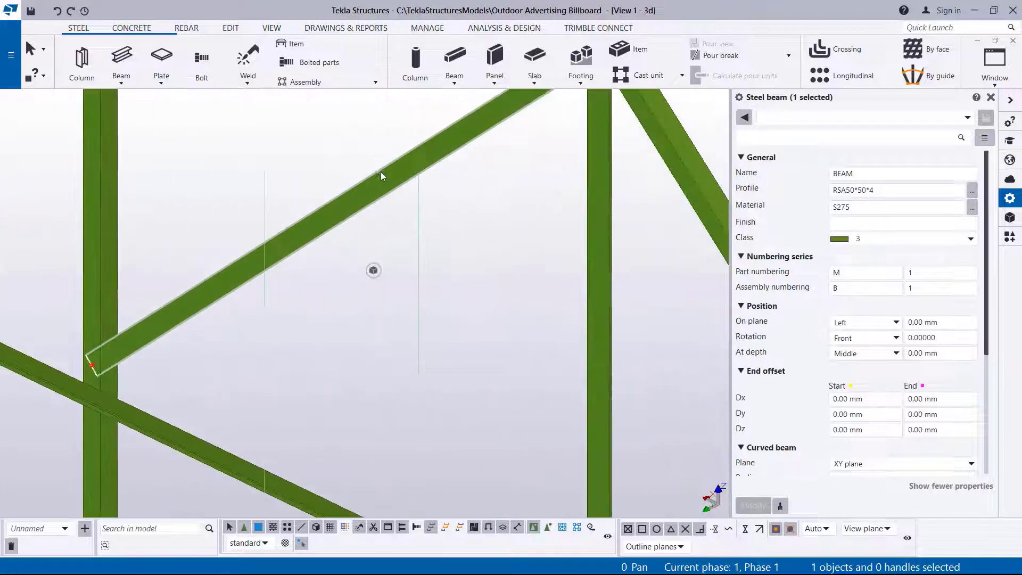
{"action": "left_click", "coordinate": [367, 195]}
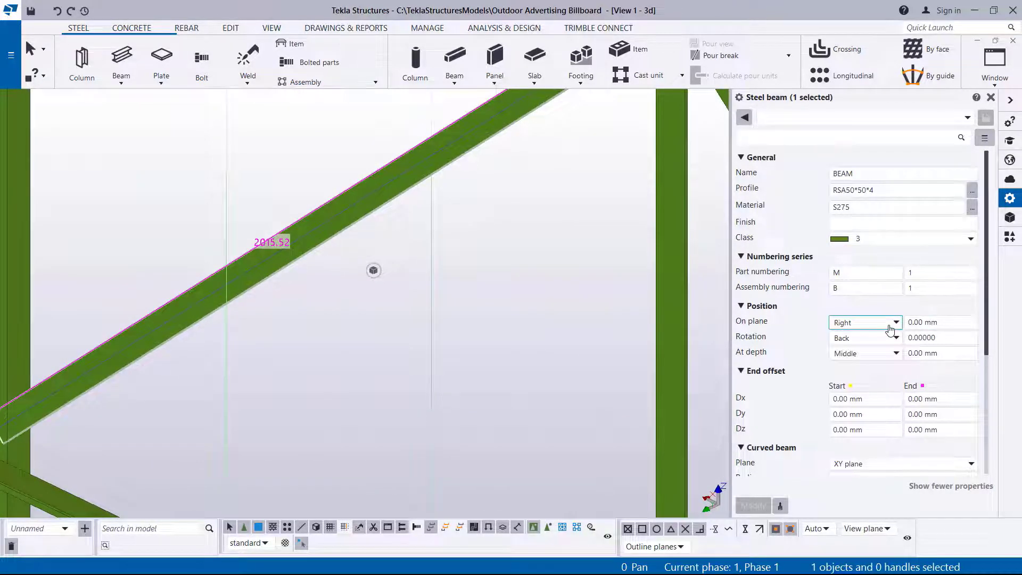
{"action": "left_click", "coordinate": [852, 364]}
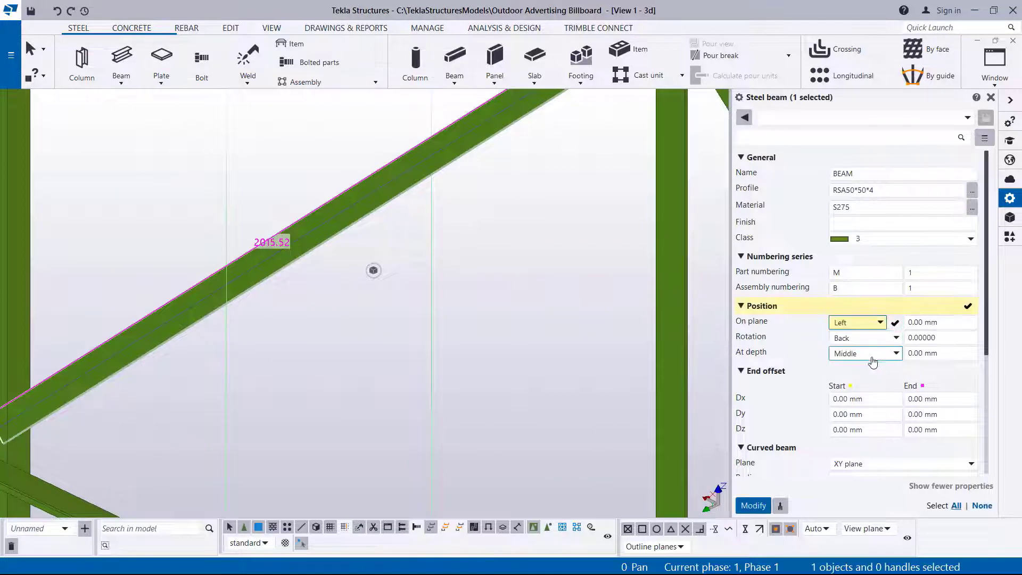
{"action": "left_click", "coordinate": [753, 506]}
{"action": "scroll", "coordinate": [353, 292], "scroll_direction": "down", "scroll_amount": 4}
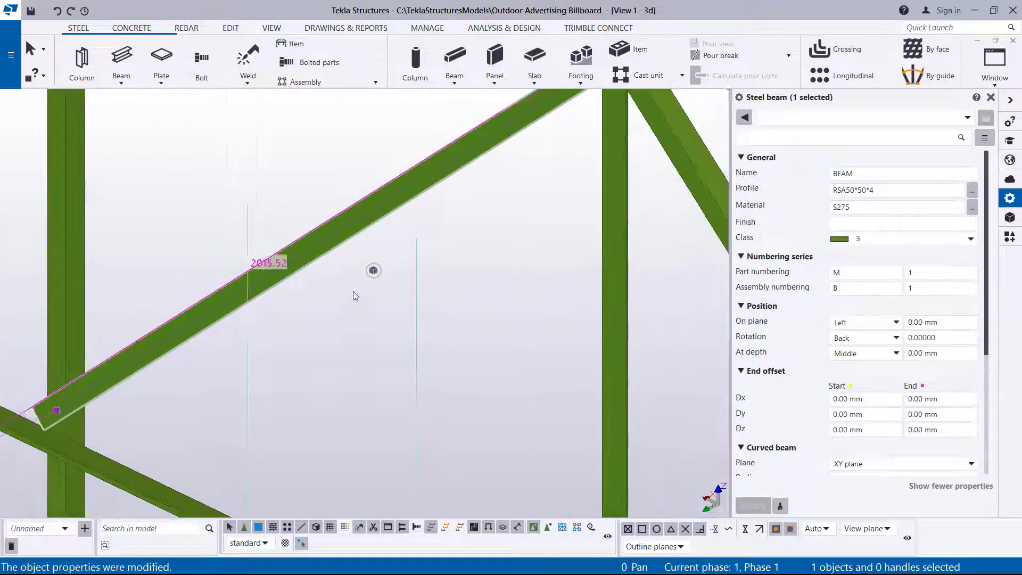
{"action": "left_click", "coordinate": [425, 395]}
- Compare the fourth diagonal with the second, set its rotation to Front, and clear the selection at its upper end
{"action": "scroll", "coordinate": [541, 198], "scroll_direction": "up", "scroll_amount": 5}
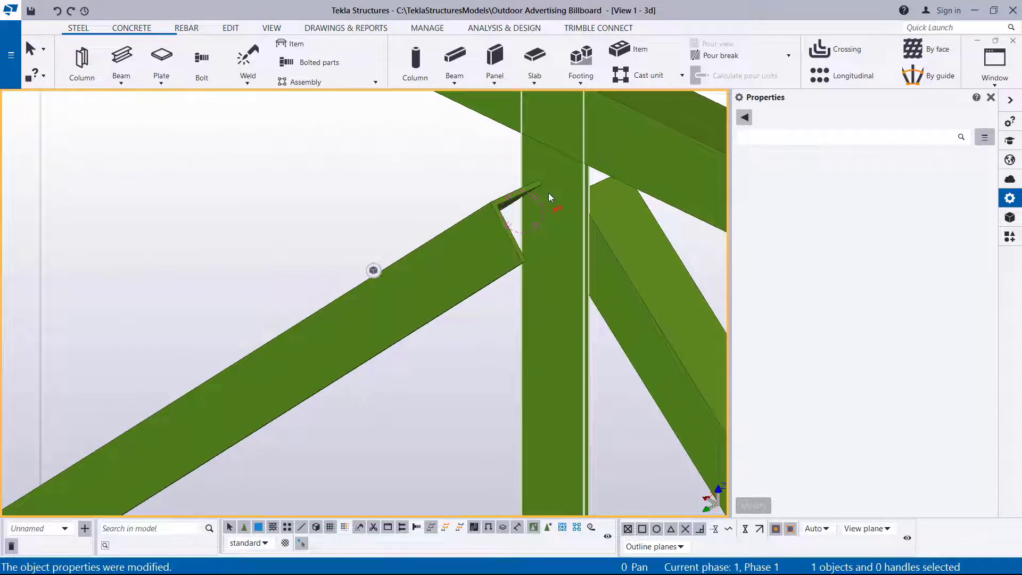
{"action": "scroll", "coordinate": [341, 192], "scroll_direction": "down", "scroll_amount": 6}
{"action": "scroll", "coordinate": [344, 178], "scroll_direction": "down", "scroll_amount": 2}
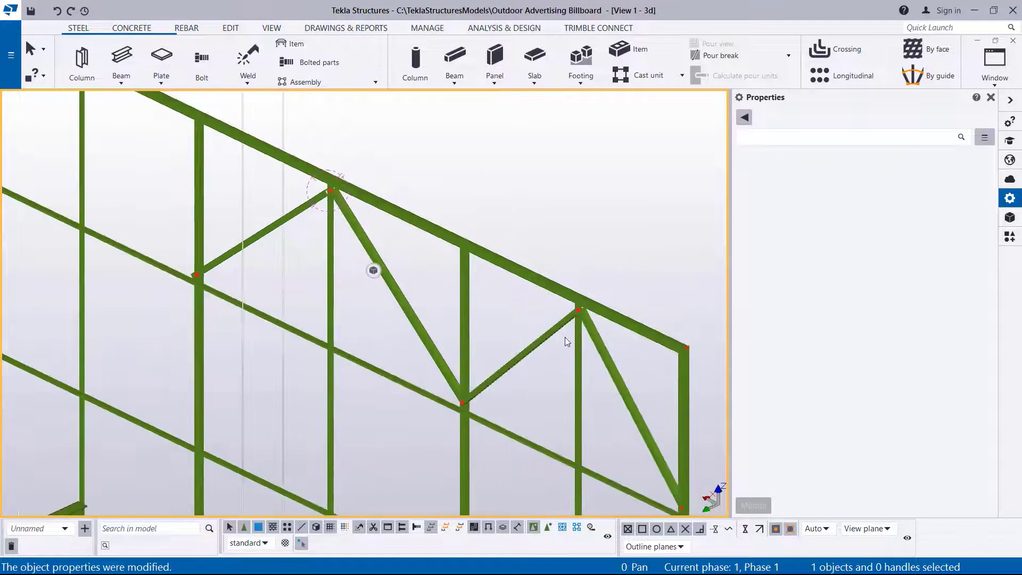
{"action": "scroll", "coordinate": [554, 324], "scroll_direction": "up", "scroll_amount": 7}
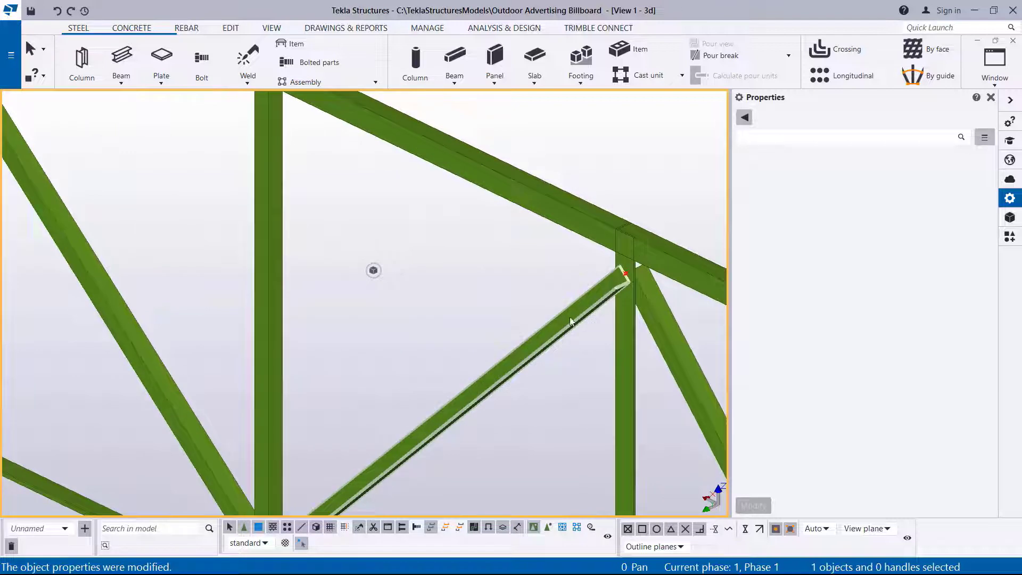
{"action": "scroll", "coordinate": [569, 317], "scroll_direction": "down", "scroll_amount": 2}
{"action": "left_click", "coordinate": [571, 320]}
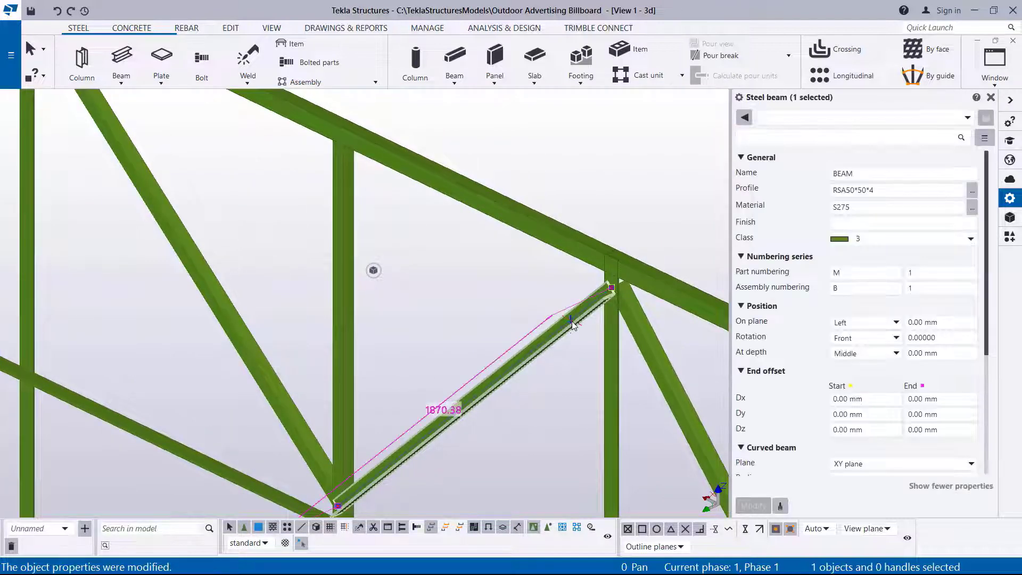
{"action": "scroll", "coordinate": [499, 340], "scroll_direction": "down", "scroll_amount": 4}
{"action": "scroll", "coordinate": [388, 183], "scroll_direction": "up", "scroll_amount": 6}
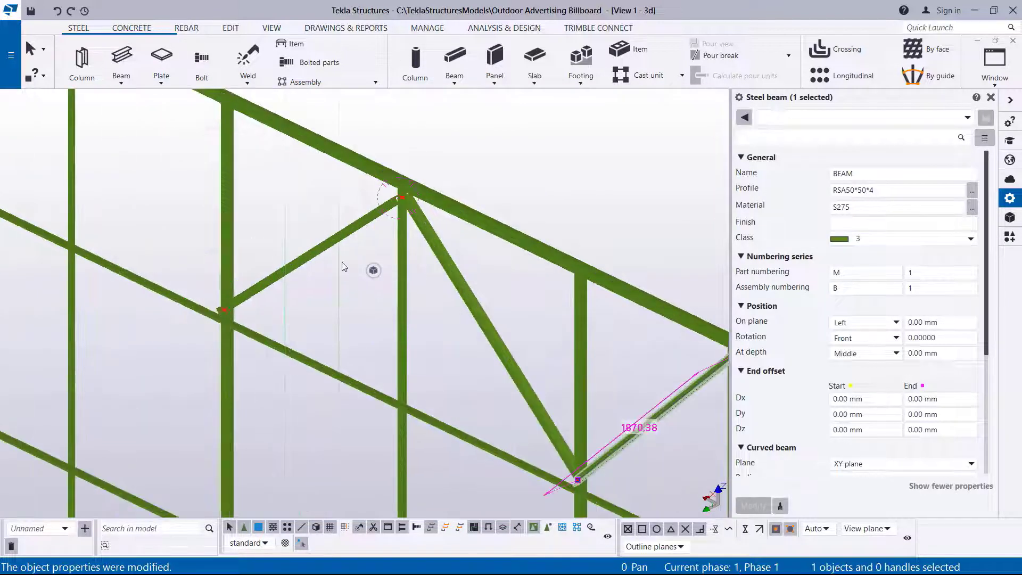
{"action": "scroll", "coordinate": [393, 184], "scroll_direction": "up", "scroll_amount": 3}
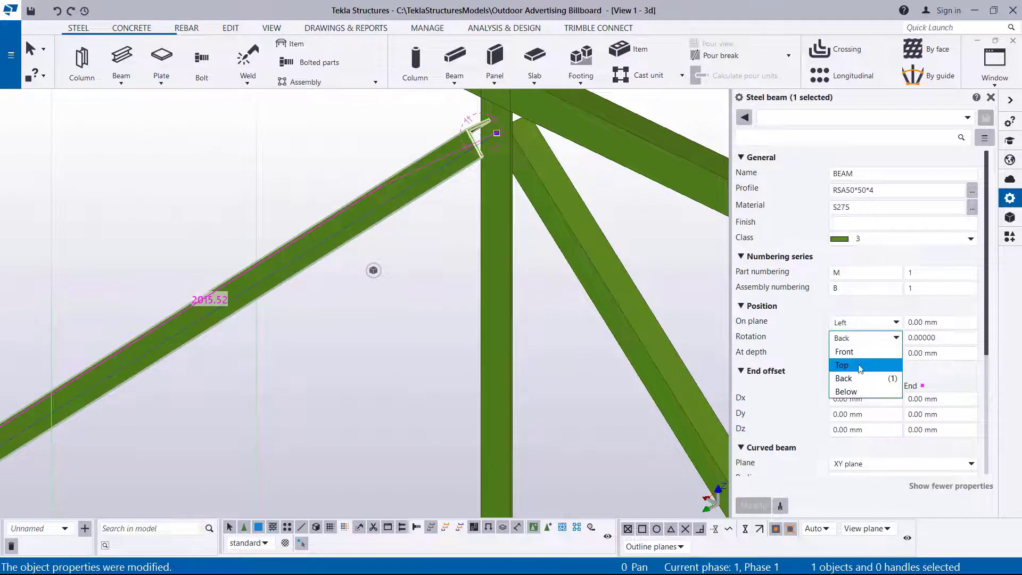
{"action": "left_click", "coordinate": [852, 352]}
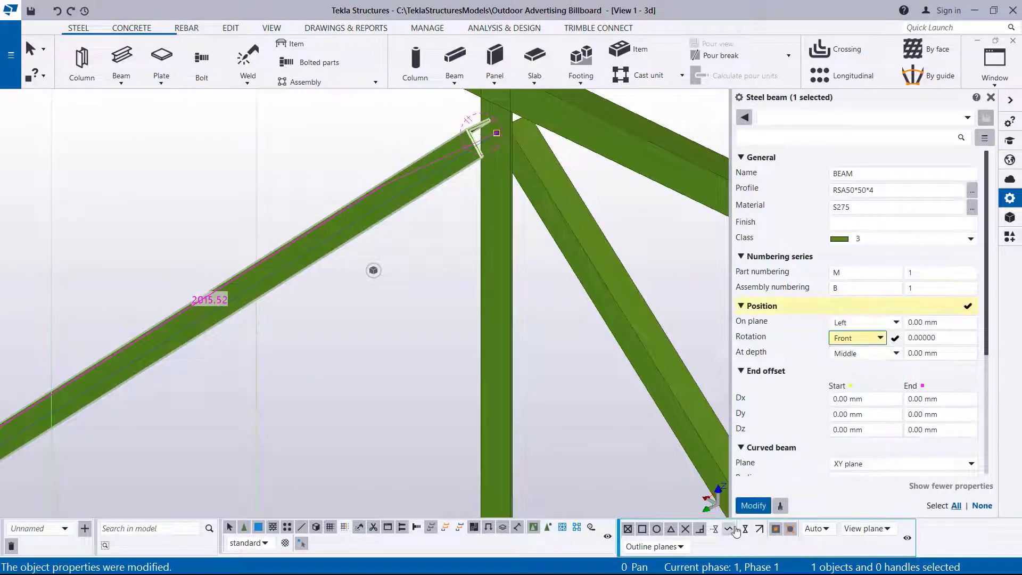
{"action": "left_click", "coordinate": [753, 507]}
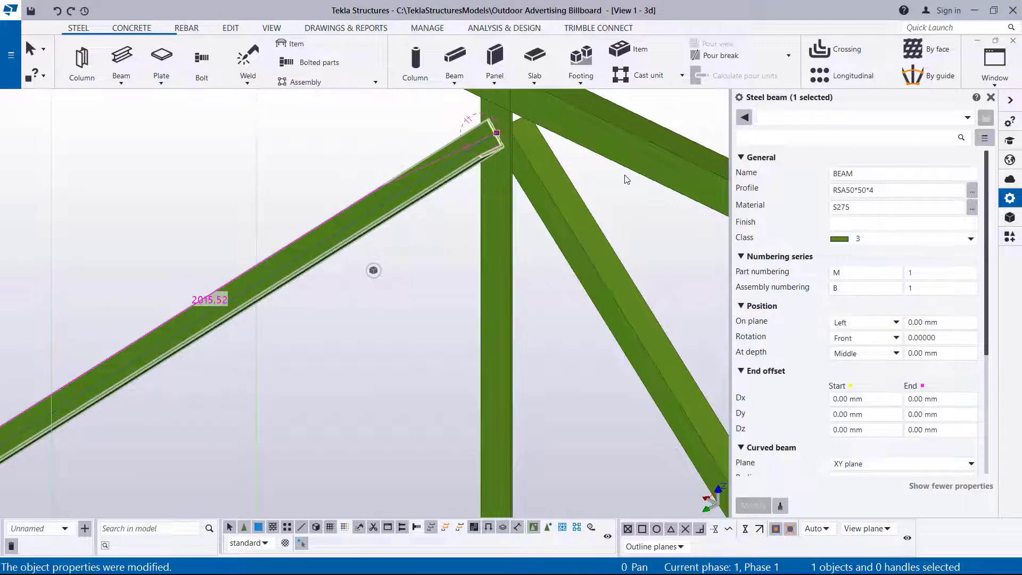
{"action": "left_click", "coordinate": [492, 131]}
{"action": "scroll", "coordinate": [492, 130], "scroll_direction": "up", "scroll_amount": 2}
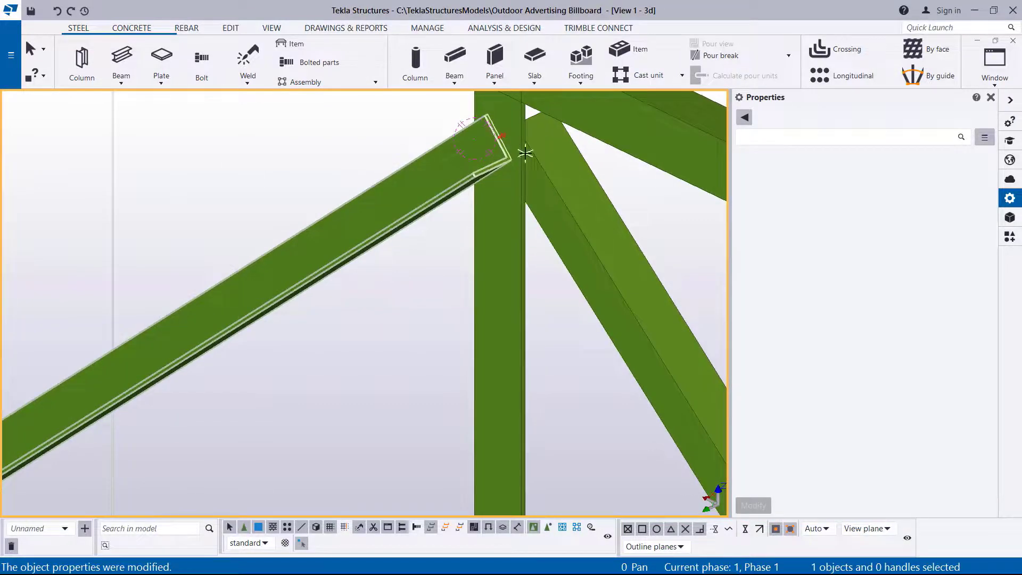
- Rotate the view about the fourth diagonal's upper end and examine the bracing down to the fourth diagonal's lower end
{"action": "left_click", "coordinate": [506, 159]}
{"action": "mouse_move", "coordinate": [552, 154]}
{"action": "left_mouse_down"}
{"action": "mouse_move", "coordinate": [646, 137]}
{"action": "mouse_move", "coordinate": [564, 168]}
{"action": "left_mouse_up"}
{"action": "scroll", "coordinate": [563, 167], "scroll_direction": "down", "scroll_amount": 5}
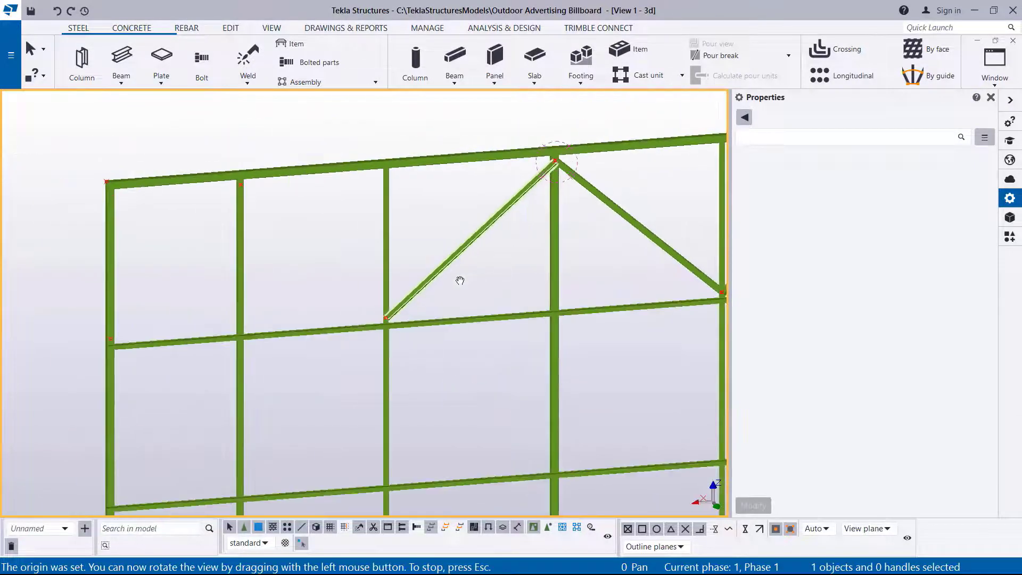
{"action": "left_click_drag", "start_coordinate": [460, 280], "coordinate": [149, 299]}
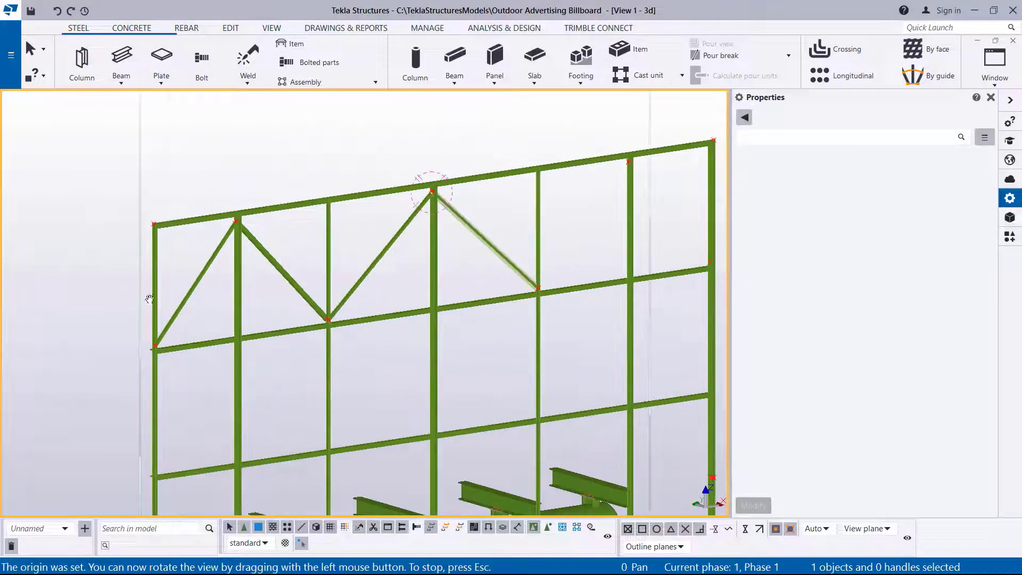
{"action": "scroll", "coordinate": [589, 166], "scroll_direction": "up", "scroll_amount": 5}
{"action": "right_click", "coordinate": [554, 219]}
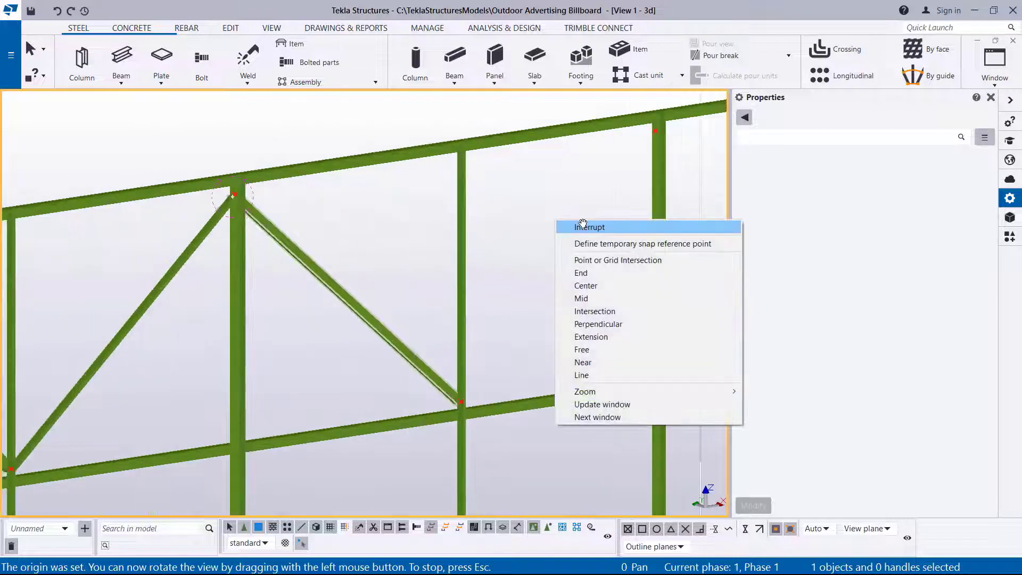
{"action": "left_click", "coordinate": [583, 227]}
{"action": "scroll", "coordinate": [467, 401], "scroll_direction": "up", "scroll_amount": 8}
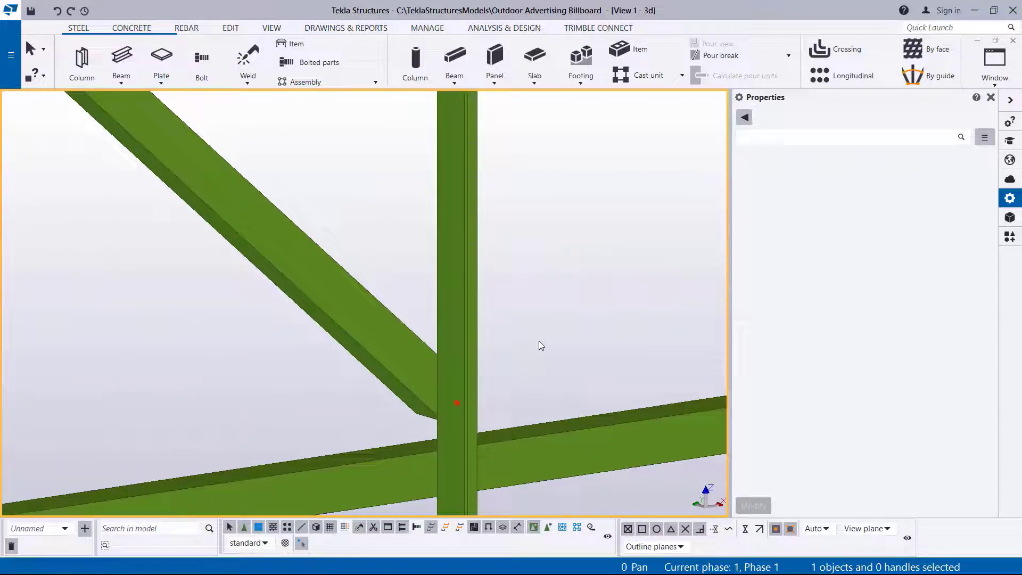
- Rotate the view around the fourth diagonal's lower end to the frame's opposite side and inspect its joint with the vertical
{"action": "key", "text": "v"}
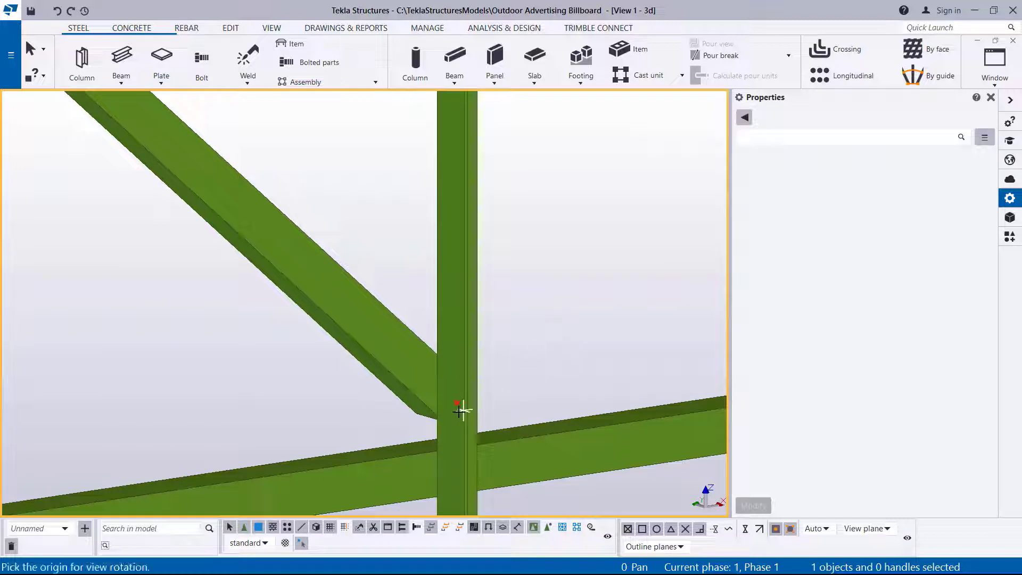
{"action": "left_click", "coordinate": [458, 412]}
{"action": "left_click_drag", "start_coordinate": [459, 412], "coordinate": [393, 431]}
{"action": "right_click", "coordinate": [585, 242]}
{"action": "left_click", "coordinate": [617, 251]}
{"action": "scroll", "coordinate": [497, 424], "scroll_direction": "up", "scroll_amount": 5}
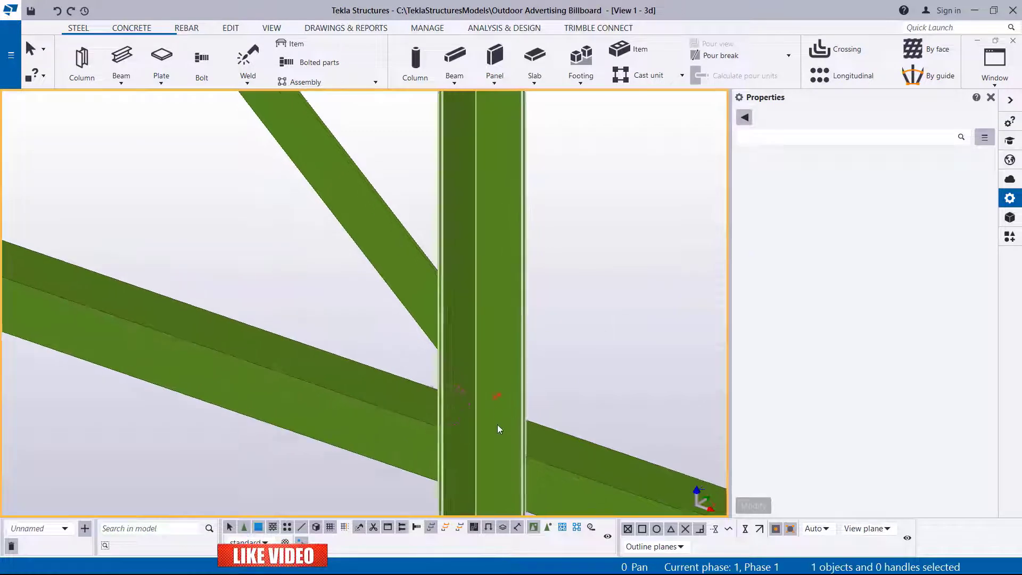
- Create a fifth diagonal steel beam from the fourth diagonal's lower-end reference point up to the top of the next vertical
{"action": "left_click", "coordinate": [121, 57]}
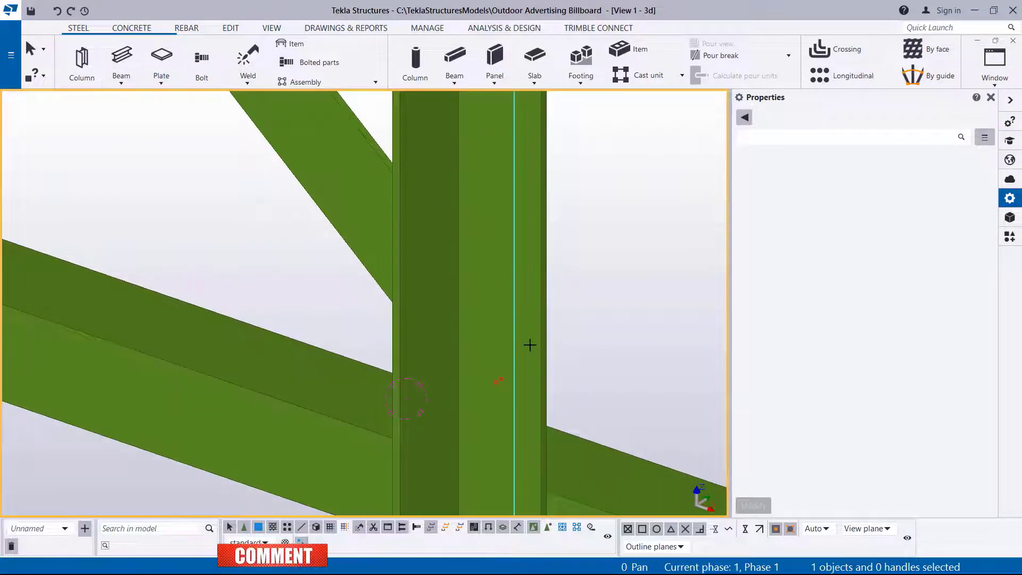
{"action": "scroll", "coordinate": [502, 399], "scroll_direction": "up", "scroll_amount": 5}
{"action": "scroll", "coordinate": [491, 413], "scroll_direction": "up", "scroll_amount": 1}
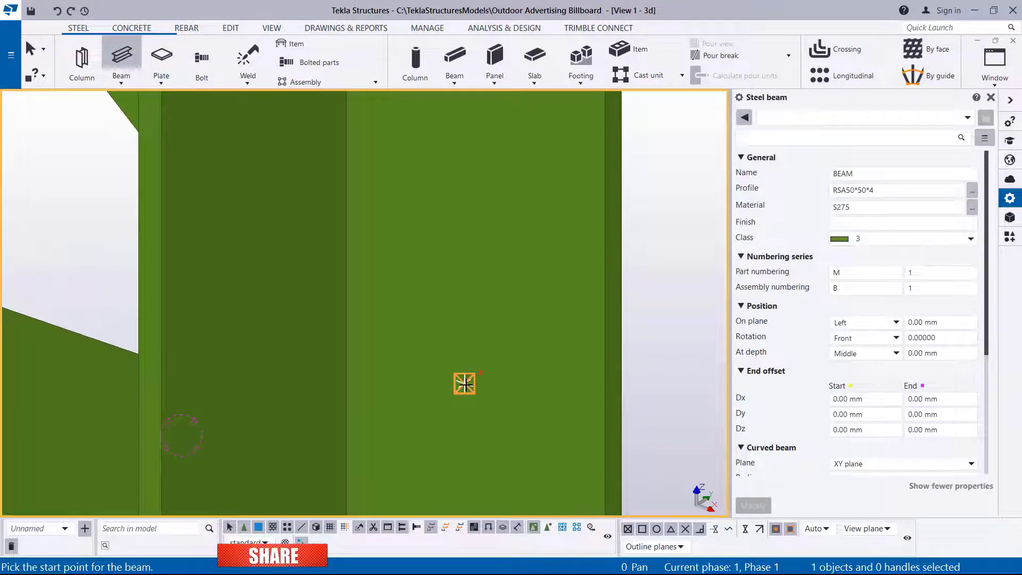
{"action": "left_click", "coordinate": [464, 384]}
{"action": "scroll", "coordinate": [413, 376], "scroll_direction": "down", "scroll_amount": 8}
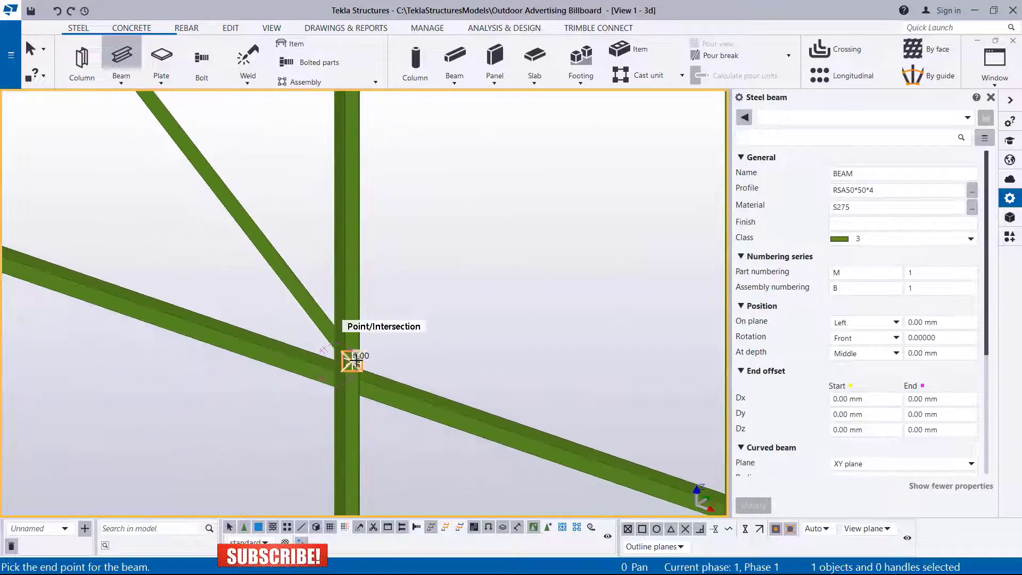
{"action": "scroll", "coordinate": [355, 361], "scroll_direction": "down", "scroll_amount": 3}
{"action": "scroll", "coordinate": [554, 205], "scroll_direction": "up", "scroll_amount": 8}
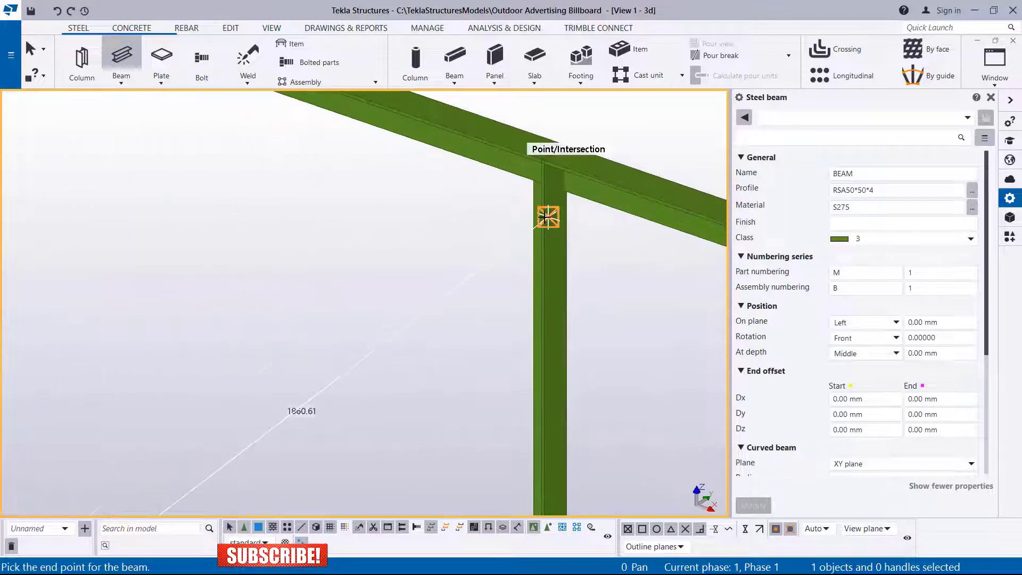
{"action": "scroll", "coordinate": [544, 226], "scroll_direction": "up", "scroll_amount": 2}
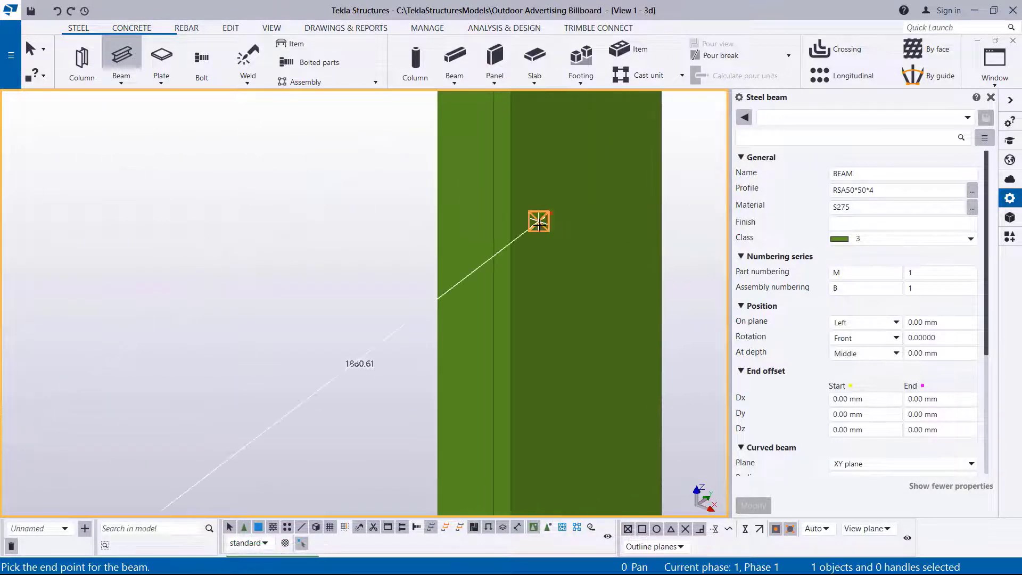
{"action": "left_click", "coordinate": [539, 224]}
{"action": "scroll", "coordinate": [355, 180], "scroll_direction": "down", "scroll_amount": 2}
{"action": "right_click", "coordinate": [353, 189]}
{"action": "left_click", "coordinate": [381, 192]}
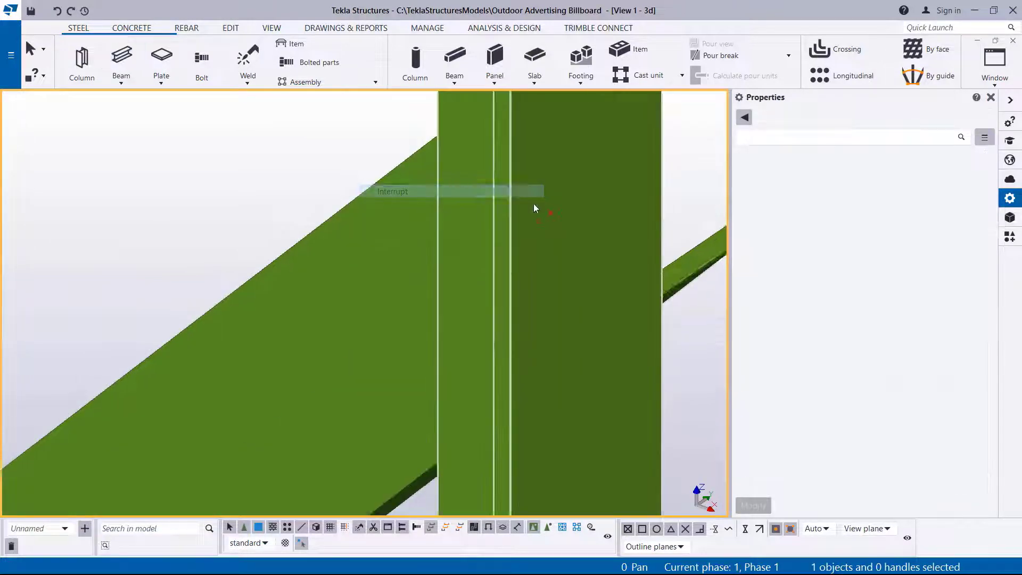
- Compare the fifth diagonal with the third and check the third diagonal's on-plane and rotation settings
{"action": "scroll", "coordinate": [534, 208], "scroll_direction": "up", "scroll_amount": 3}
{"action": "scroll", "coordinate": [594, 201], "scroll_direction": "down", "scroll_amount": 8}
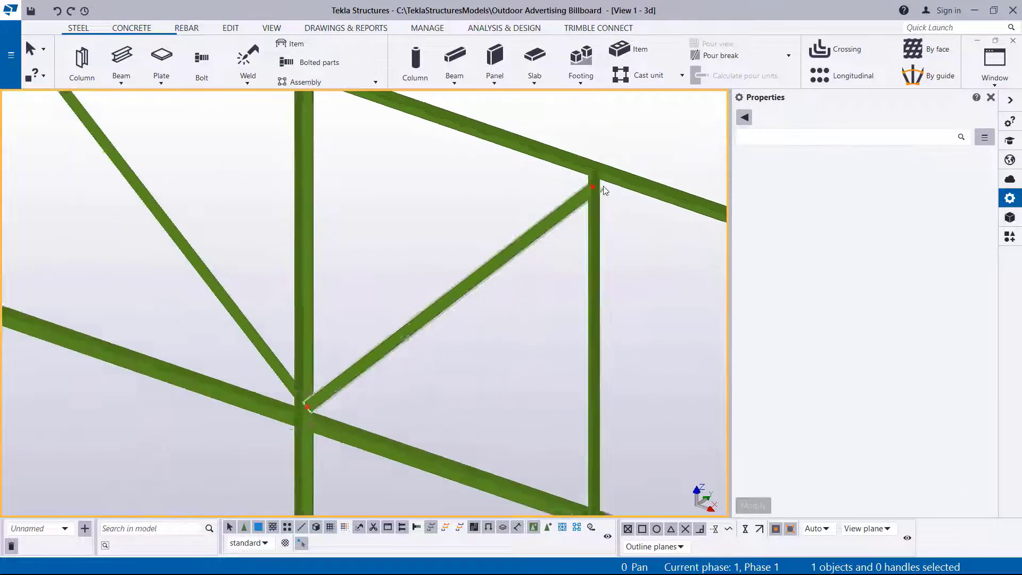
{"action": "scroll", "coordinate": [221, 155], "scroll_direction": "down", "scroll_amount": 2}
{"action": "scroll", "coordinate": [273, 115], "scroll_direction": "up", "scroll_amount": 6}
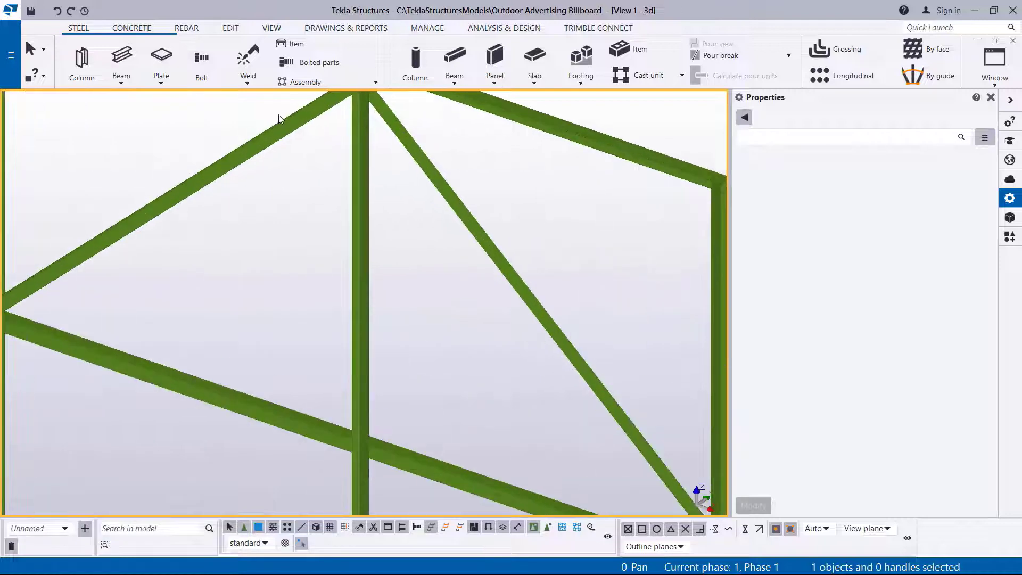
{"action": "scroll", "coordinate": [280, 136], "scroll_direction": "down", "scroll_amount": 3}
{"action": "scroll", "coordinate": [376, 124], "scroll_direction": "up", "scroll_amount": 5}
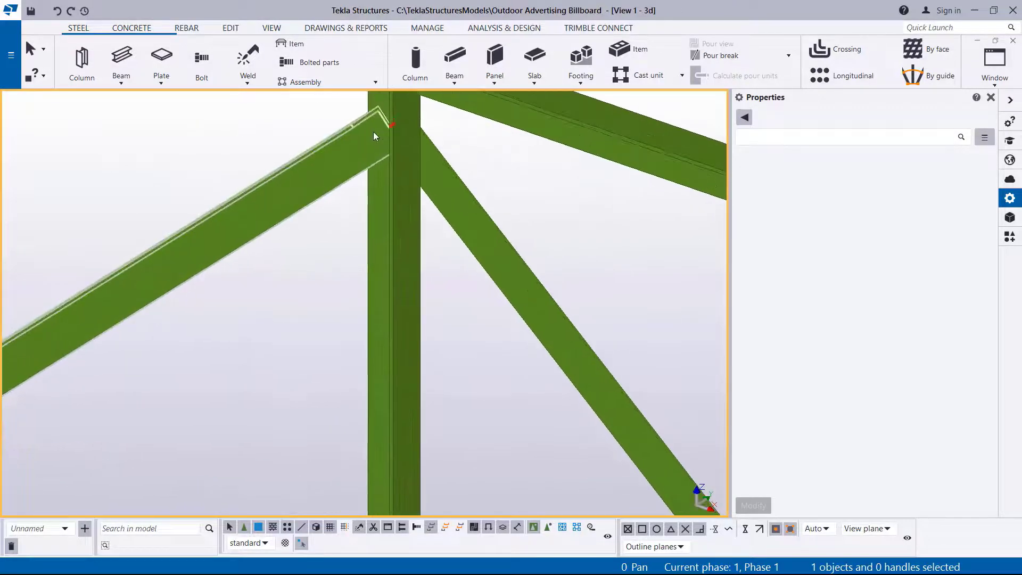
{"action": "left_click", "coordinate": [306, 190]}
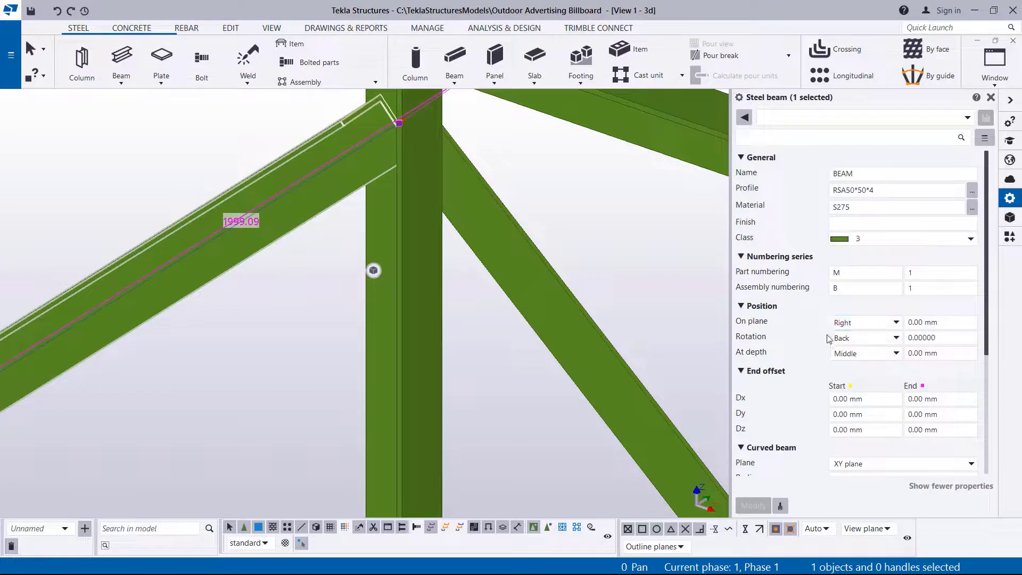
{"action": "scroll", "coordinate": [205, 278], "scroll_direction": "down", "scroll_amount": 6}
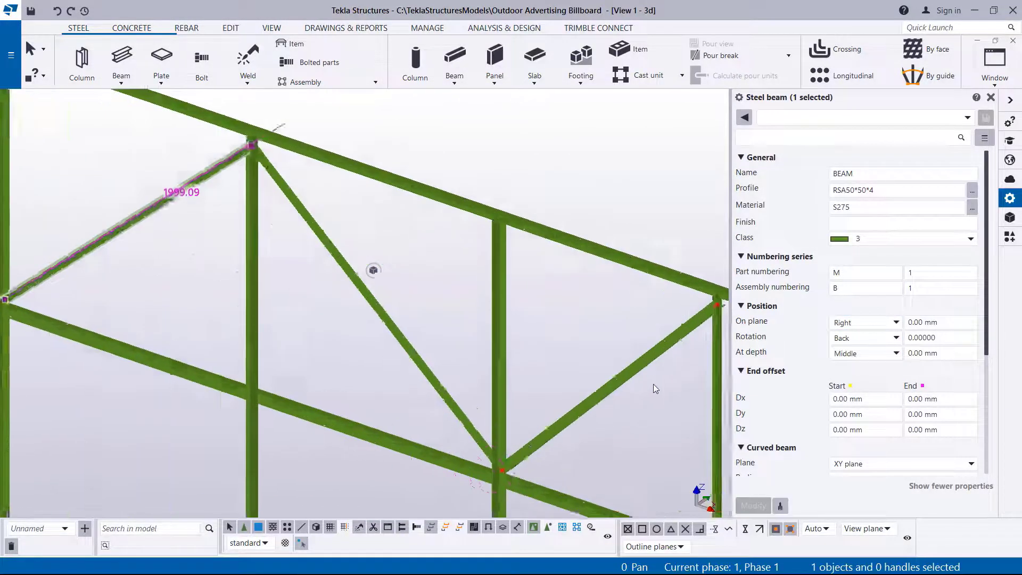
- Set the fifth diagonal's on-plane position to Right and its rotation to Back
{"action": "scroll", "coordinate": [660, 367], "scroll_direction": "up", "scroll_amount": 3}
{"action": "left_click", "coordinate": [675, 329]}
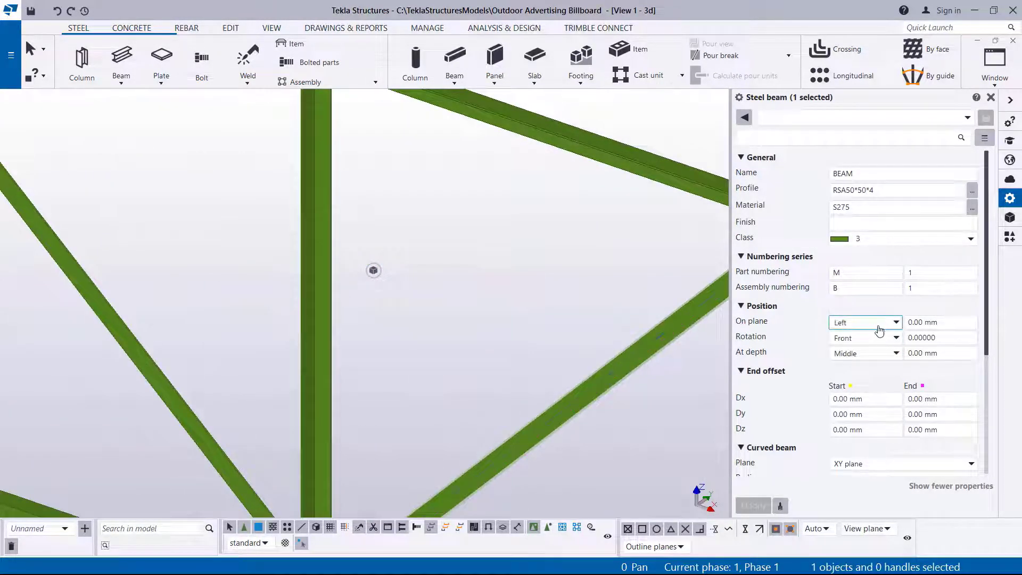
{"action": "left_click", "coordinate": [868, 350]}
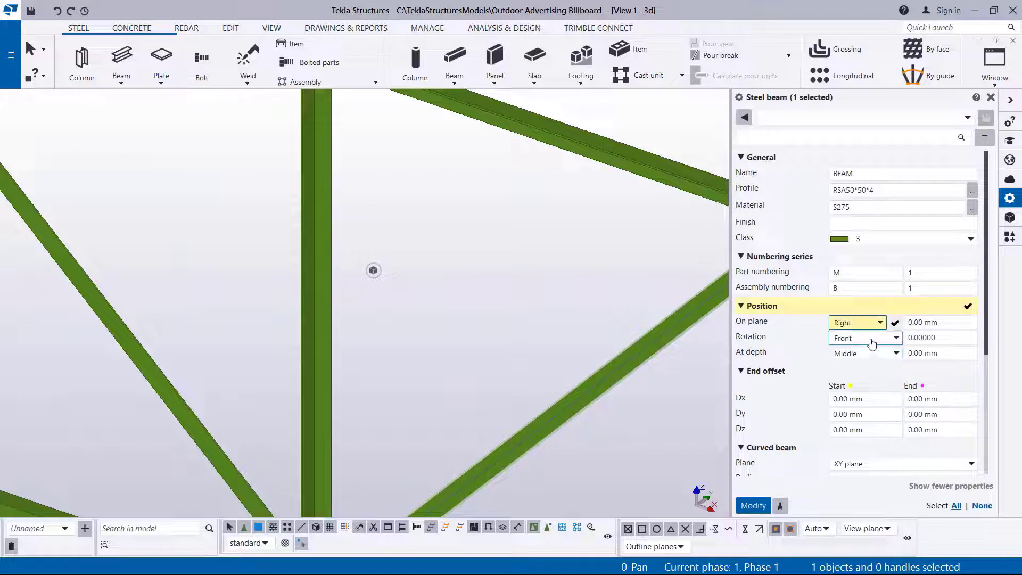
{"action": "left_click", "coordinate": [871, 341]}
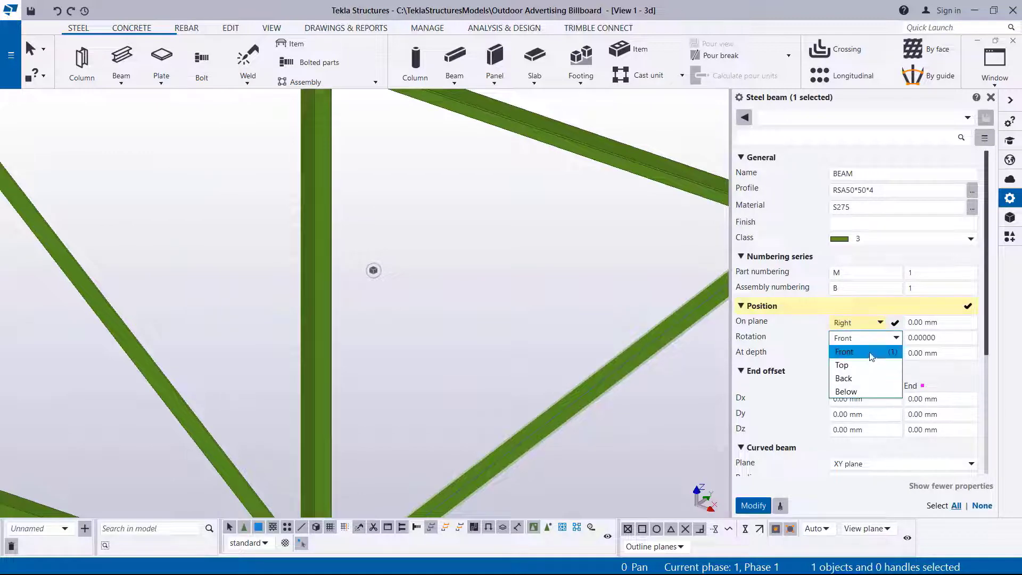
{"action": "left_click", "coordinate": [752, 505]}
- Examine how both ends of the fifth diagonal meet the verticals, viewing the frame from its opposite side
{"action": "scroll", "coordinate": [386, 229], "scroll_direction": "down", "scroll_amount": 3}
{"action": "scroll", "coordinate": [486, 276], "scroll_direction": "up", "scroll_amount": 6}
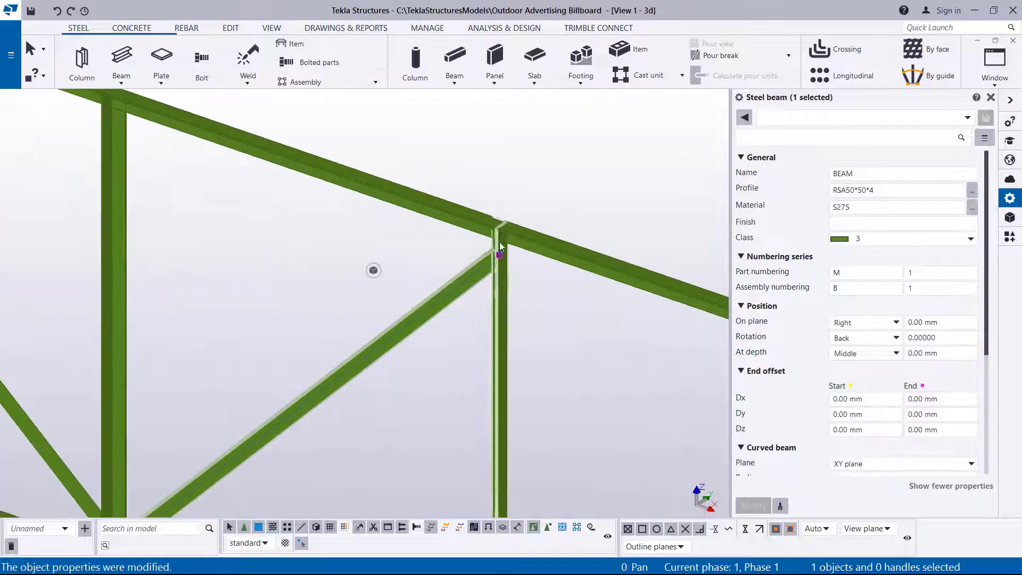
{"action": "scroll", "coordinate": [487, 281], "scroll_direction": "up", "scroll_amount": 2}
{"action": "scroll", "coordinate": [495, 243], "scroll_direction": "up", "scroll_amount": 2}
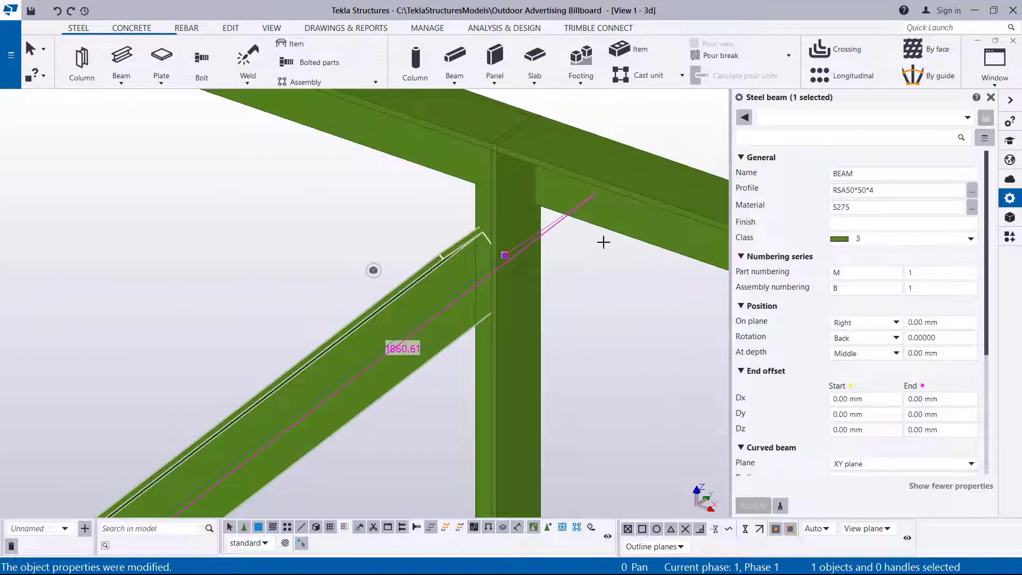
{"action": "left_click", "coordinate": [500, 262]}
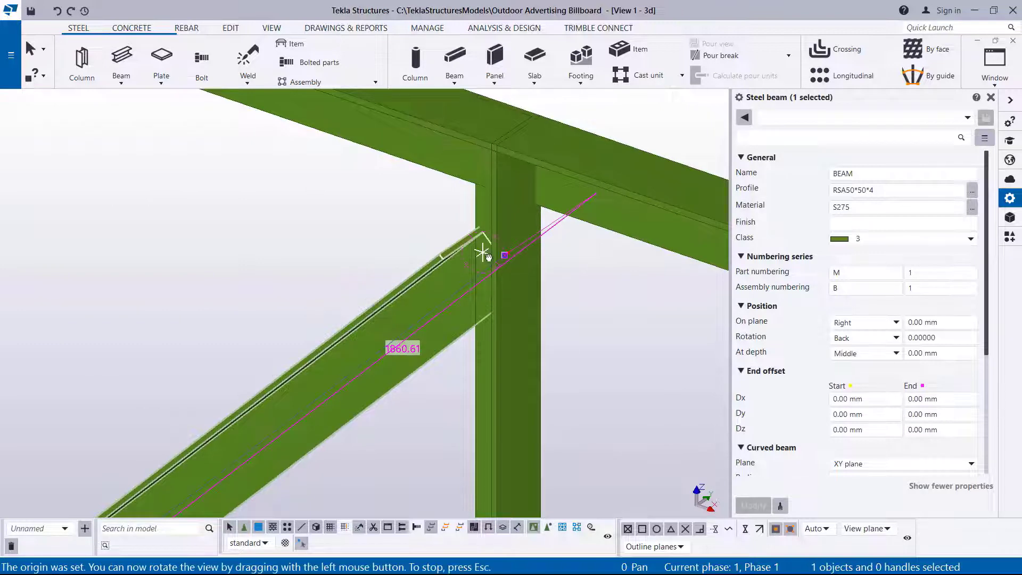
{"action": "left_click_drag", "start_coordinate": [488, 257], "coordinate": [613, 249]}
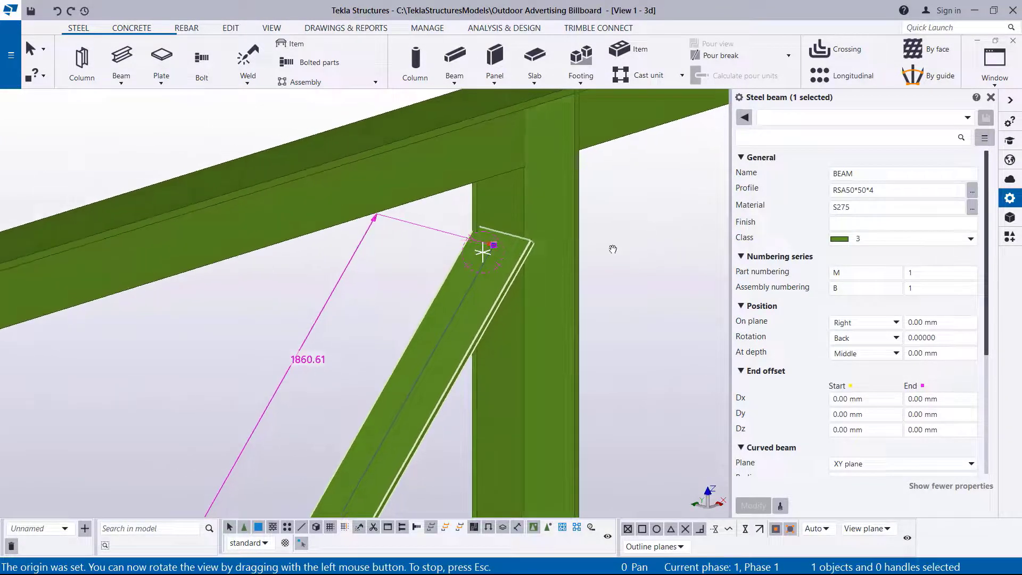
{"action": "scroll", "coordinate": [522, 205], "scroll_direction": "down", "scroll_amount": 6}
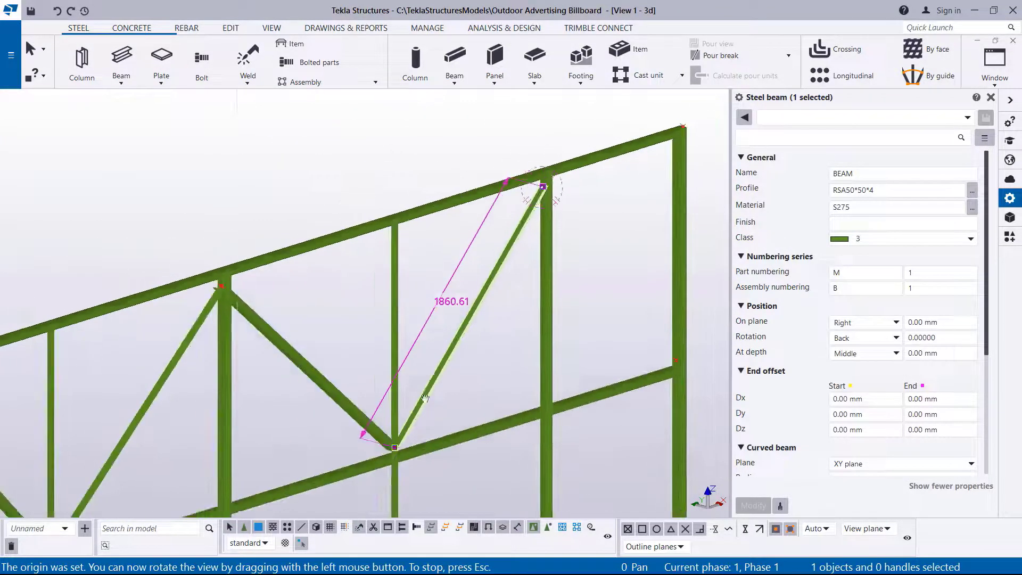
{"action": "scroll", "coordinate": [401, 449], "scroll_direction": "up", "scroll_amount": 5}
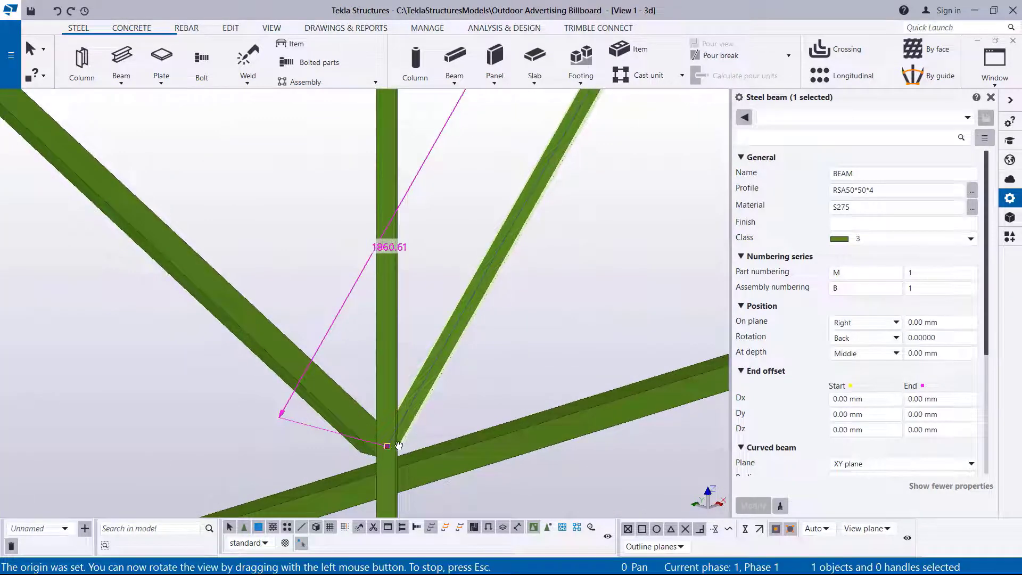
{"action": "left_click_drag", "start_coordinate": [398, 447], "coordinate": [345, 447]}
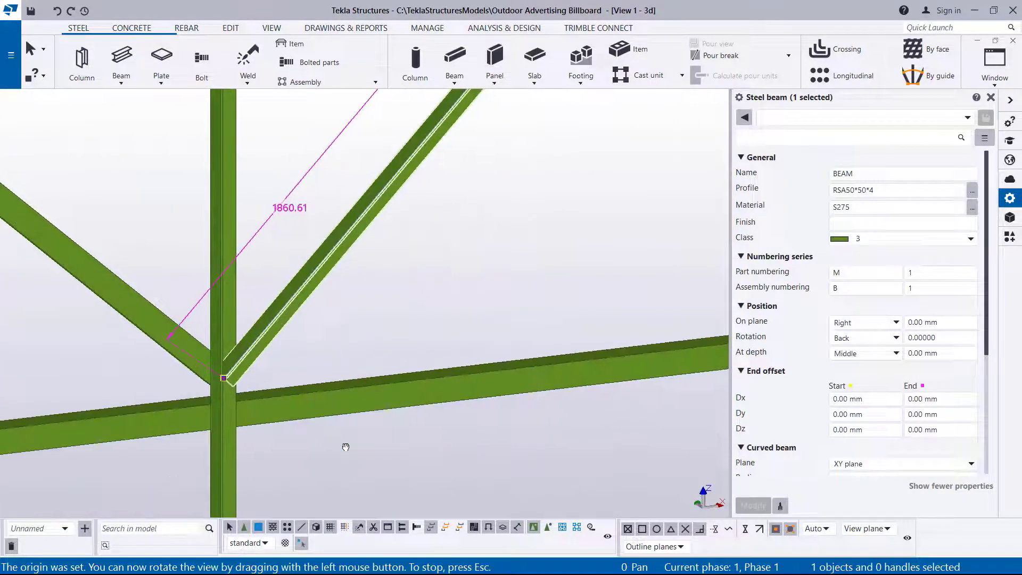
- Rotate back to inspect the fifth diagonal's upper end against the nearby reference points, and delete the beam
{"action": "left_click", "coordinate": [270, 29]}
{"action": "left_click", "coordinate": [563, 70]}
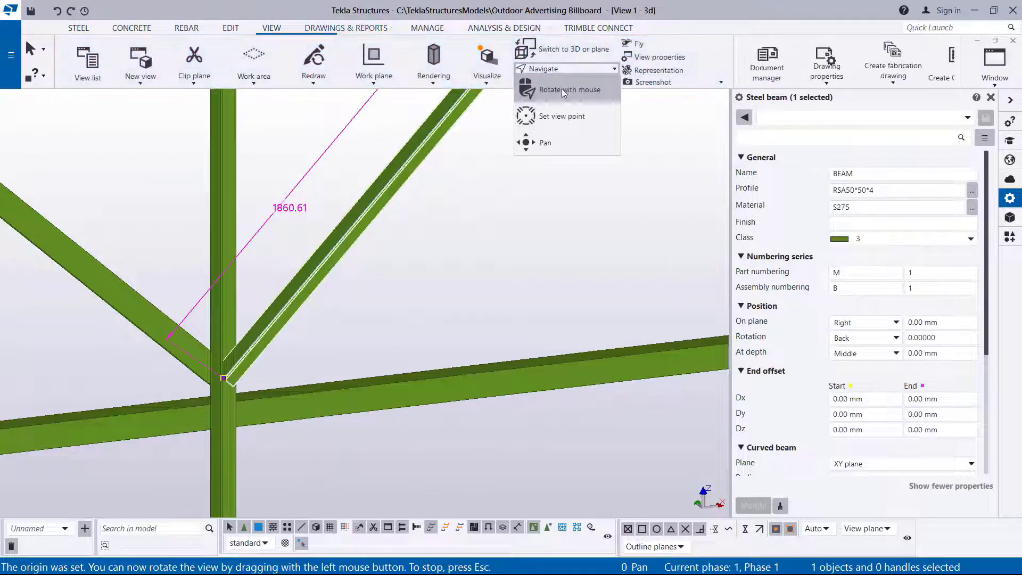
{"action": "left_click", "coordinate": [562, 89]}
{"action": "mouse_move", "coordinate": [228, 377]}
{"action": "left_mouse_down"}
{"action": "mouse_move", "coordinate": [85, 346]}
{"action": "mouse_move", "coordinate": [20, 370]}
{"action": "mouse_move", "coordinate": [34, 384]}
{"action": "mouse_move", "coordinate": [378, 363]}
{"action": "mouse_move", "coordinate": [440, 372]}
{"action": "mouse_move", "coordinate": [610, 276]}
{"action": "left_mouse_up"}
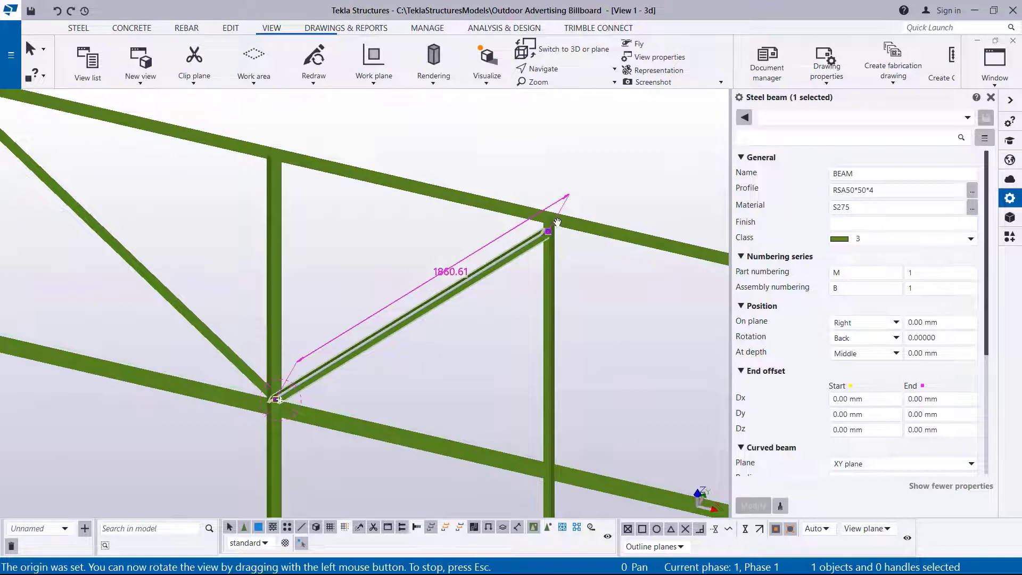
{"action": "scroll", "coordinate": [556, 223], "scroll_direction": "up", "scroll_amount": 10}
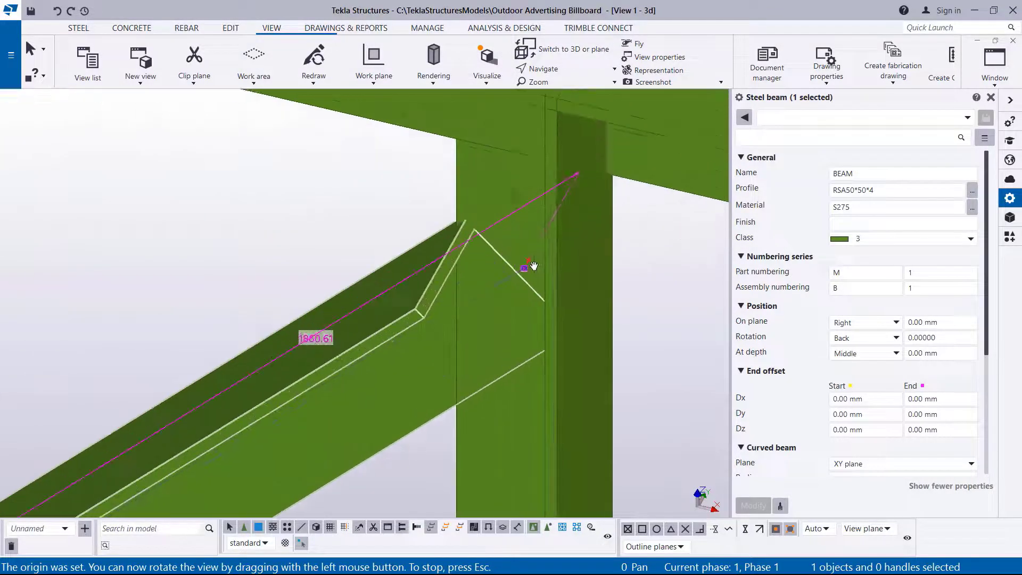
{"action": "mouse_move", "coordinate": [534, 266]}
{"action": "left_mouse_down"}
{"action": "mouse_move", "coordinate": [551, 253]}
{"action": "mouse_move", "coordinate": [528, 264]}
{"action": "mouse_move", "coordinate": [547, 269]}
{"action": "left_mouse_up"}
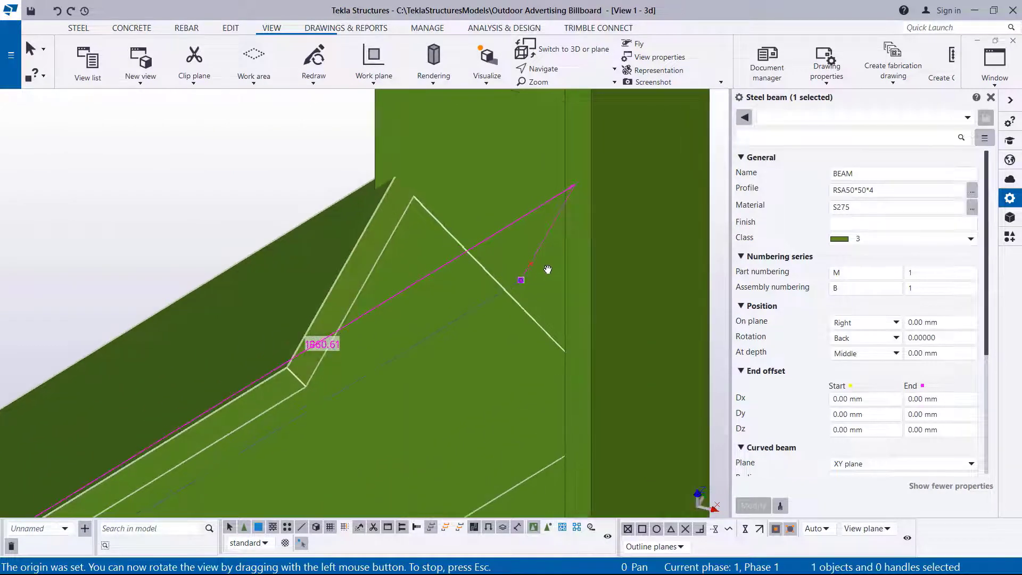
{"action": "right_click", "coordinate": [319, 157]}
{"action": "left_click", "coordinate": [333, 164]}
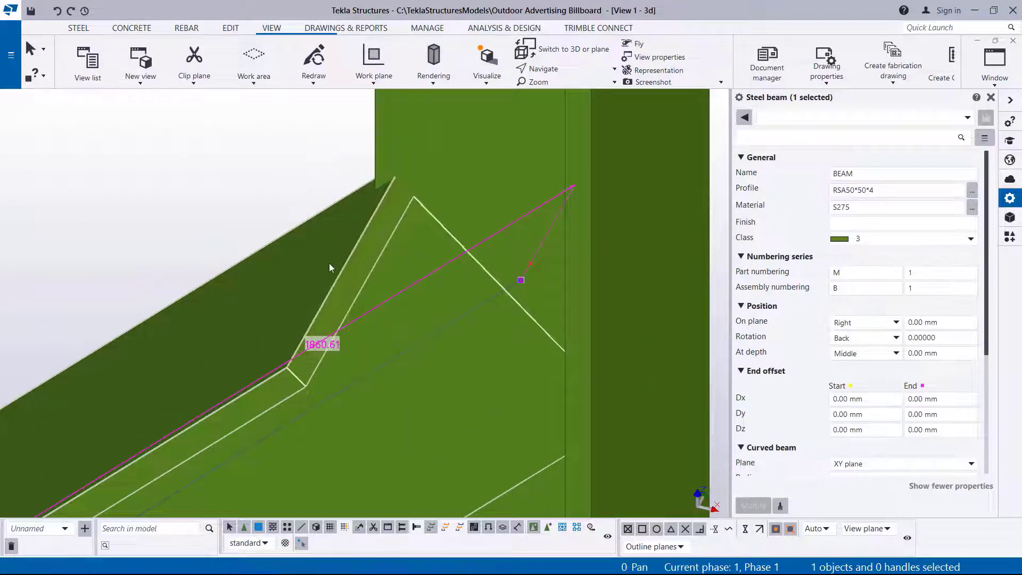
{"action": "key", "text": "Delete"}
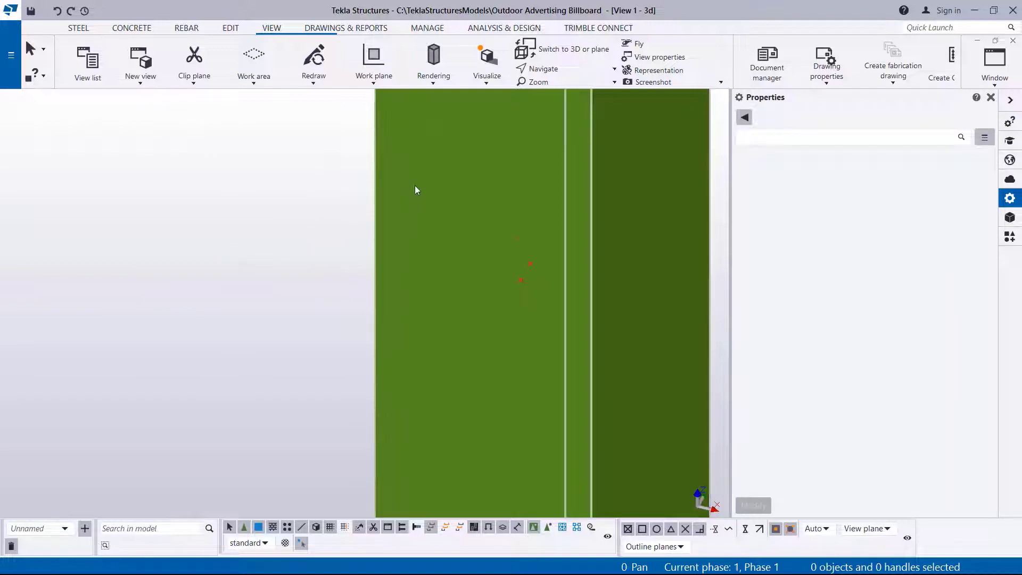
- Redraw the fifth diagonal as a steel beam from the fourth diagonal's lower end up to the reference point atop the next vertical
{"action": "scroll", "coordinate": [459, 128], "scroll_direction": "down", "scroll_amount": 1}
{"action": "scroll", "coordinate": [136, 64], "scroll_direction": "up", "scroll_amount": 4}
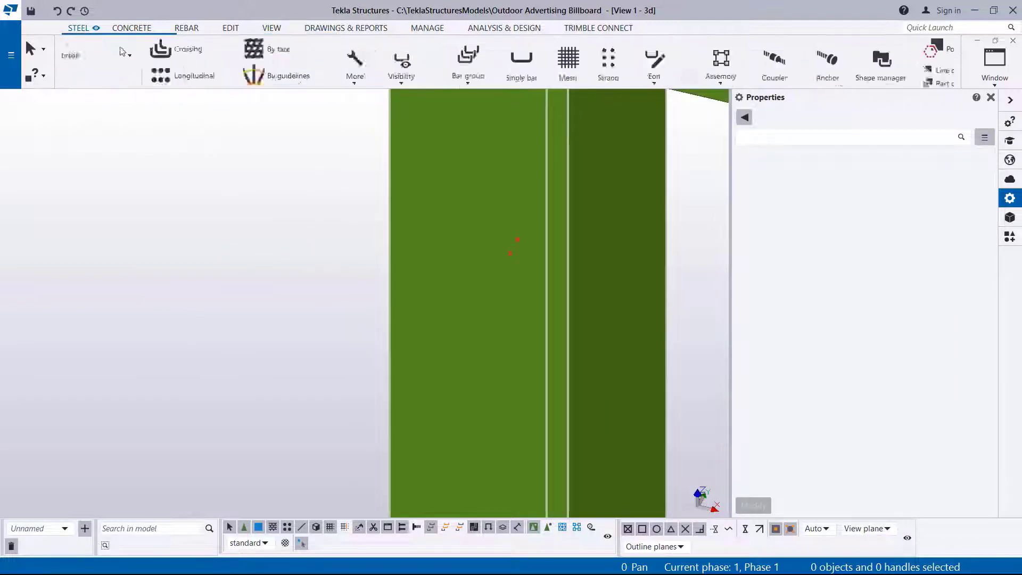
{"action": "left_click", "coordinate": [136, 69]}
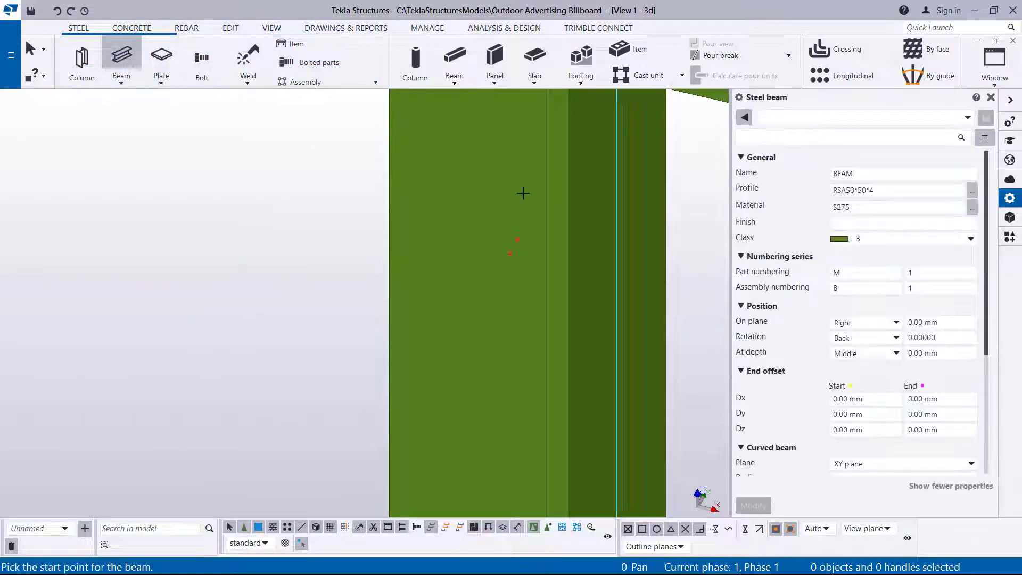
{"action": "scroll", "coordinate": [559, 160], "scroll_direction": "down", "scroll_amount": 5}
{"action": "scroll", "coordinate": [558, 161], "scroll_direction": "down", "scroll_amount": 2}
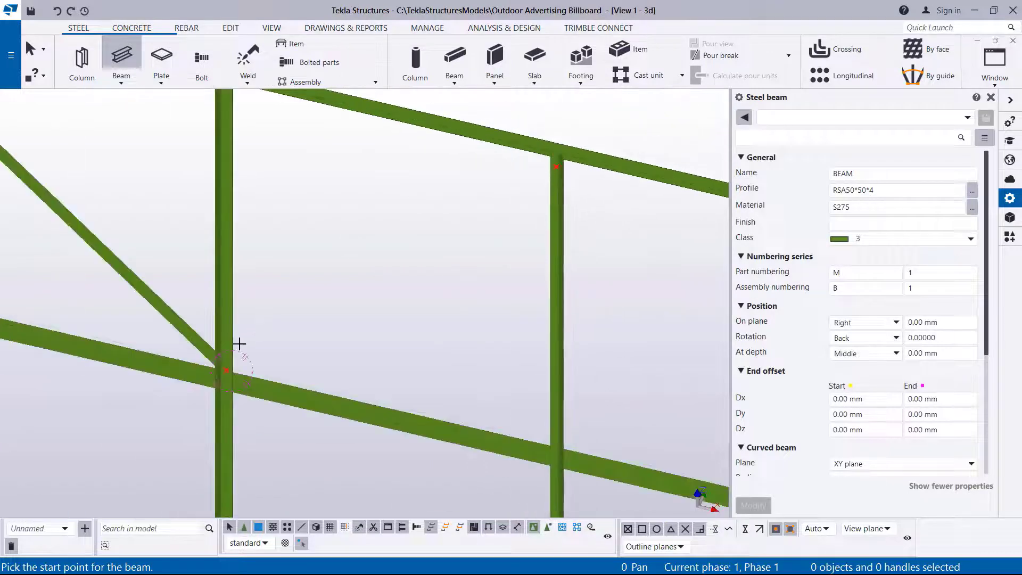
{"action": "scroll", "coordinate": [229, 351], "scroll_direction": "up", "scroll_amount": 5}
{"action": "scroll", "coordinate": [226, 352], "scroll_direction": "up", "scroll_amount": 3}
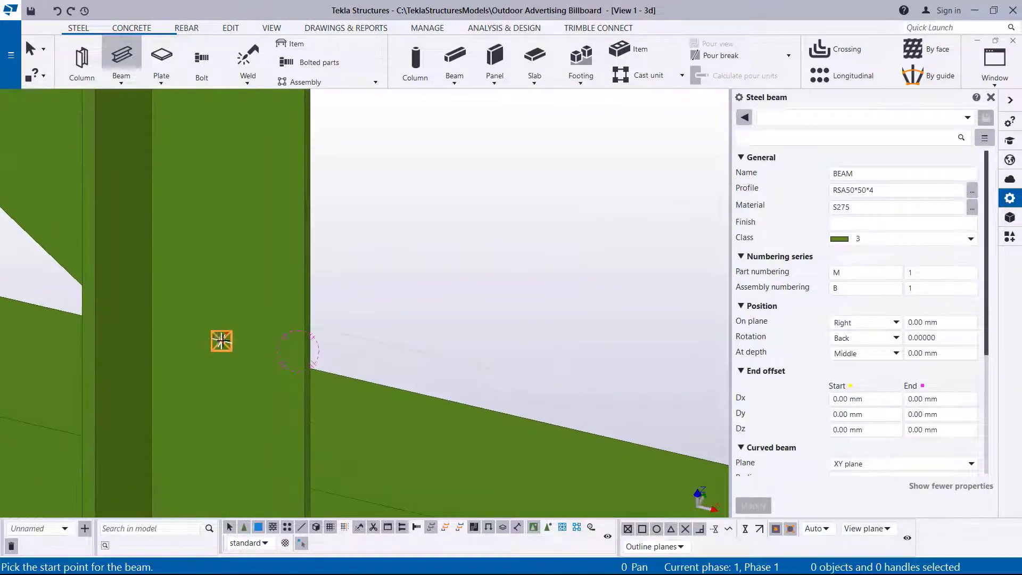
{"action": "scroll", "coordinate": [221, 340], "scroll_direction": "up", "scroll_amount": 3}
{"action": "left_click", "coordinate": [221, 336]}
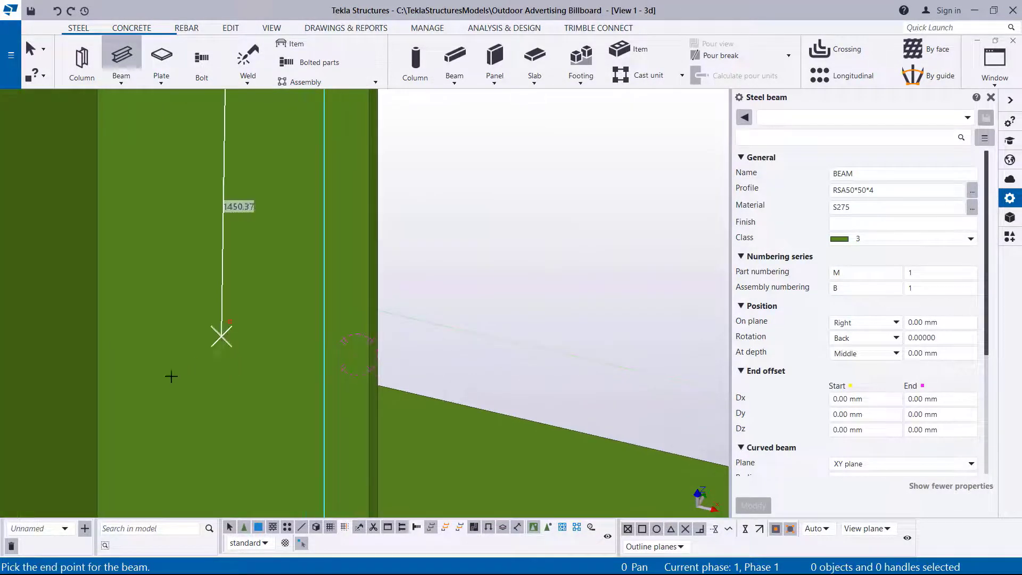
{"action": "scroll", "coordinate": [181, 373], "scroll_direction": "down", "scroll_amount": 6}
{"action": "scroll", "coordinate": [284, 394], "scroll_direction": "down", "scroll_amount": 3}
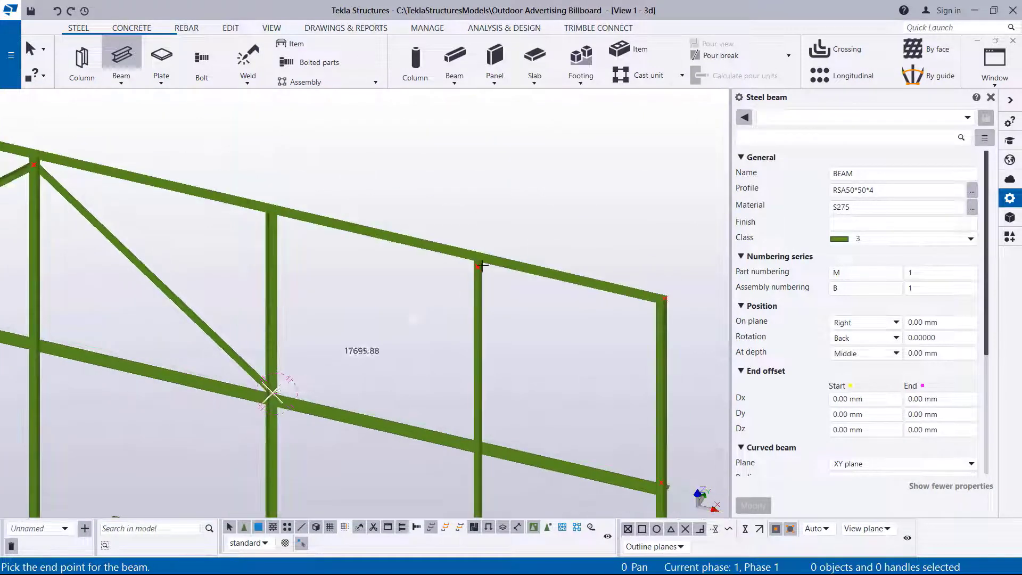
{"action": "scroll", "coordinate": [459, 299], "scroll_direction": "up", "scroll_amount": 8}
{"action": "scroll", "coordinate": [441, 295], "scroll_direction": "up", "scroll_amount": 5}
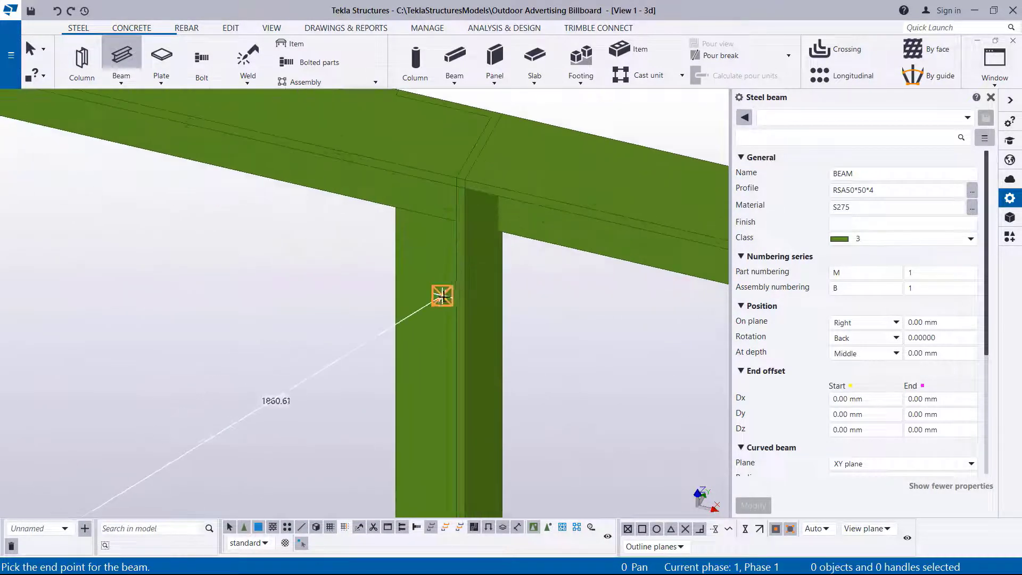
{"action": "left_click", "coordinate": [442, 290]}
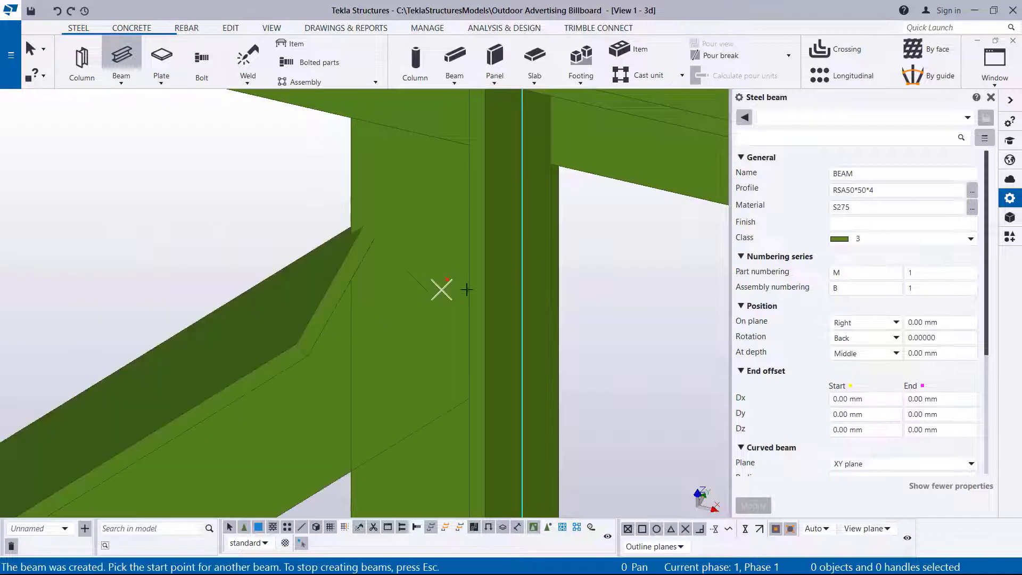
{"action": "right_click", "coordinate": [626, 230]}
{"action": "left_click", "coordinate": [652, 237]}
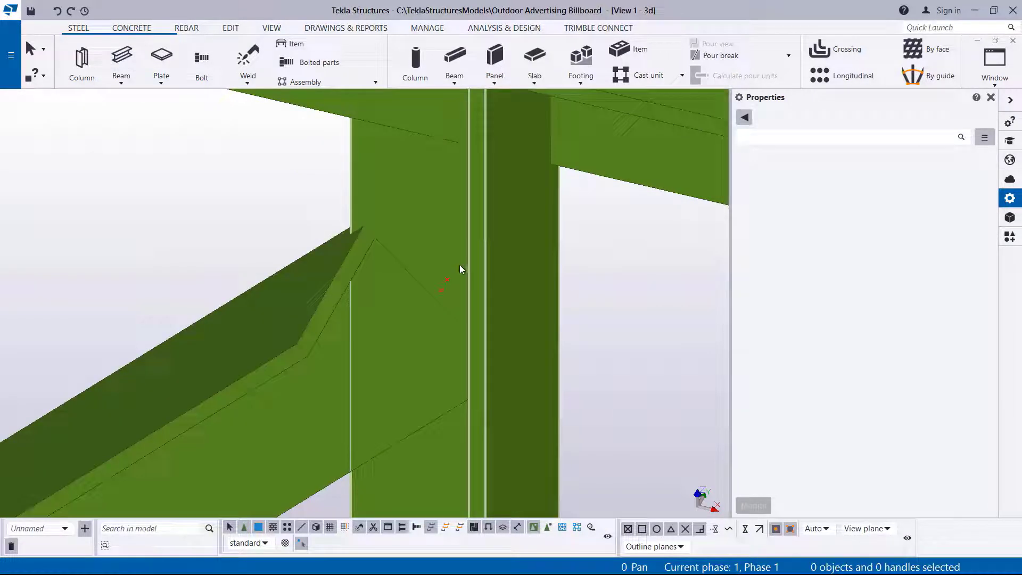
- Set the fifth diagonal's on-plane offset to 4 mm
{"action": "left_click", "coordinate": [319, 393]}
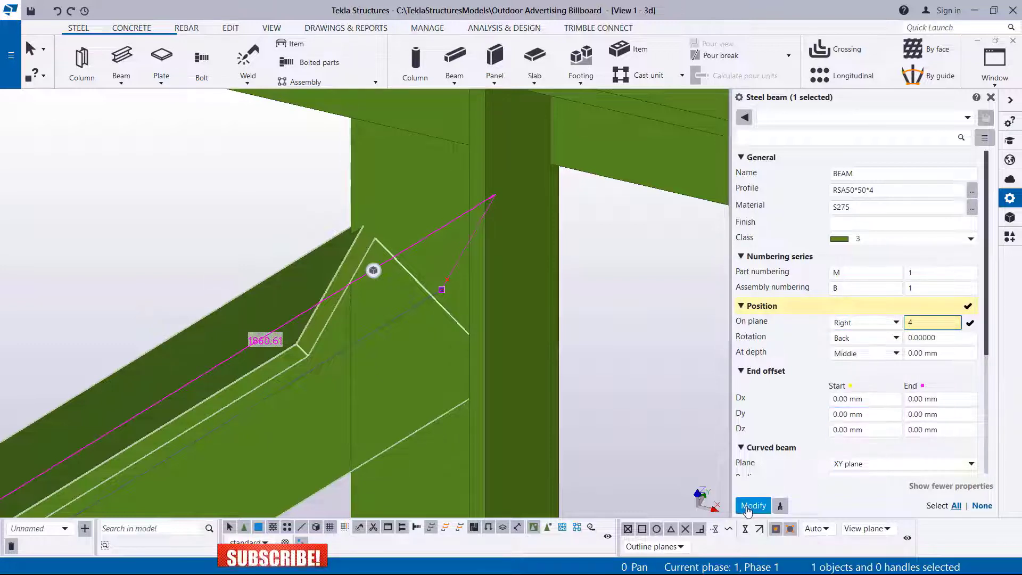
{"action": "left_click", "coordinate": [749, 507]}
{"action": "left_click", "coordinate": [592, 274]}
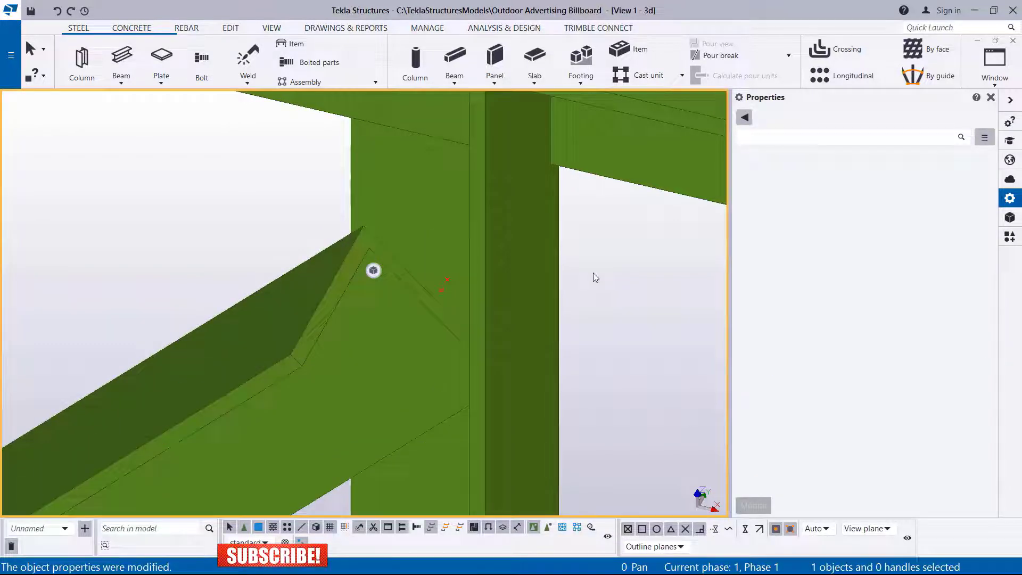
- From the frame's opposite side, add the sixth diagonal beam from the fifth's upper end down to the reference point on the outer vertical
{"action": "left_click", "coordinate": [429, 264]}
{"action": "left_click_drag", "start_coordinate": [429, 263], "coordinate": [452, 226]}
{"action": "scroll", "coordinate": [452, 225], "scroll_direction": "down", "scroll_amount": 10}
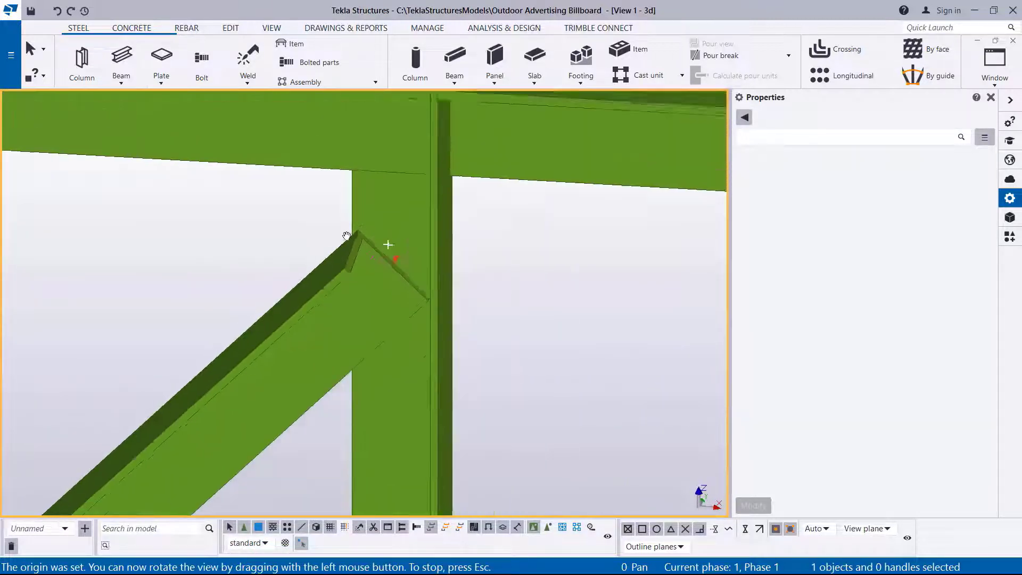
{"action": "scroll", "coordinate": [382, 213], "scroll_direction": "down", "scroll_amount": 4}
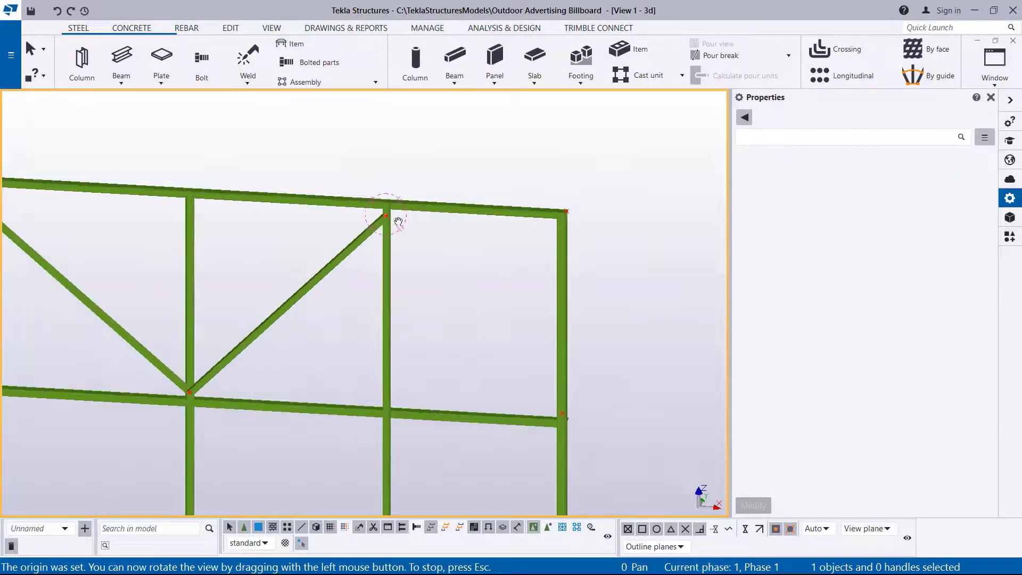
{"action": "left_click_drag", "start_coordinate": [397, 225], "coordinate": [2, 223]}
{"action": "left_click", "coordinate": [121, 63]}
{"action": "scroll", "coordinate": [379, 214], "scroll_direction": "up", "scroll_amount": 8}
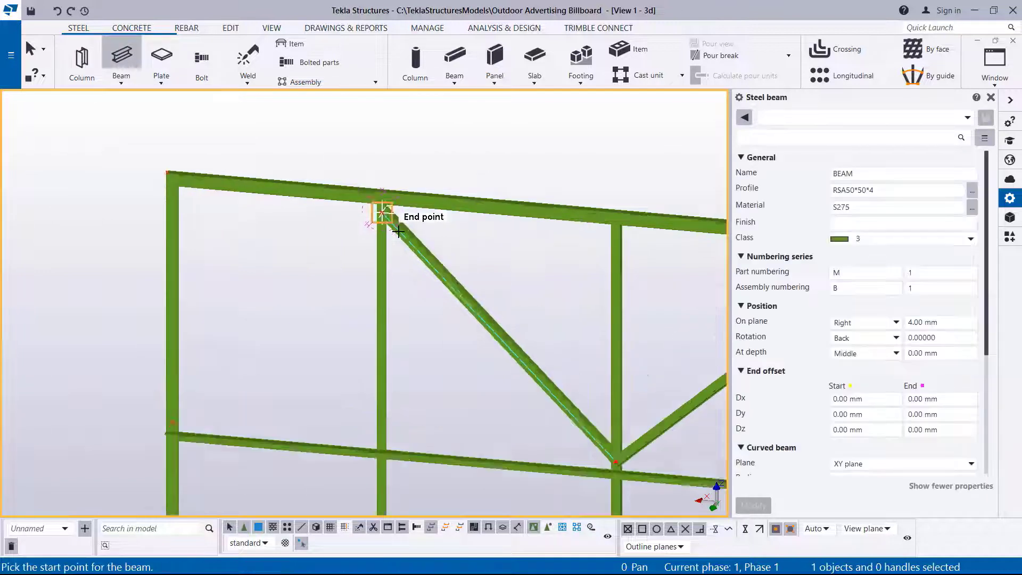
{"action": "scroll", "coordinate": [380, 181], "scroll_direction": "up", "scroll_amount": 5}
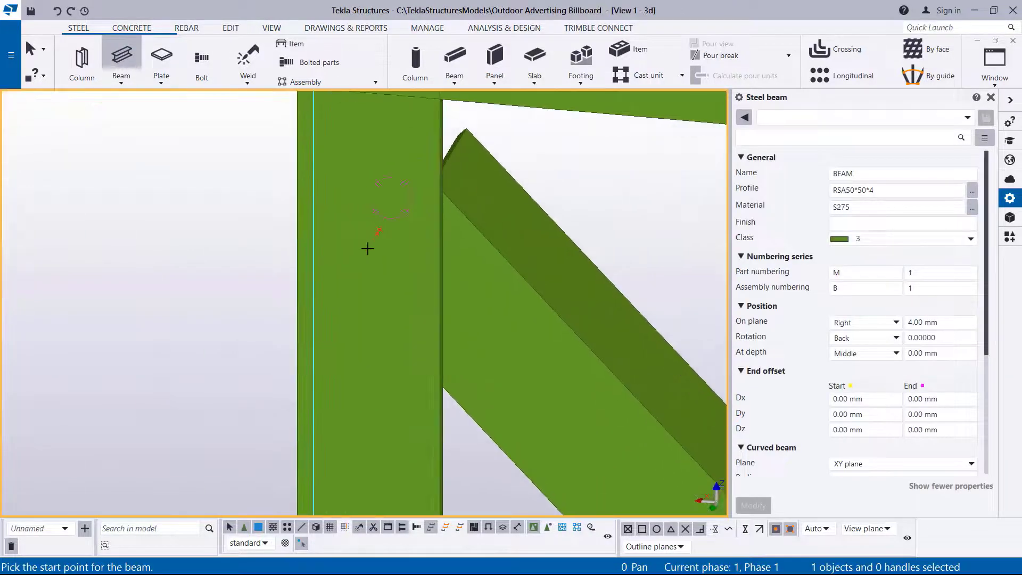
{"action": "left_click", "coordinate": [384, 221]}
{"action": "scroll", "coordinate": [457, 146], "scroll_direction": "down", "scroll_amount": 8}
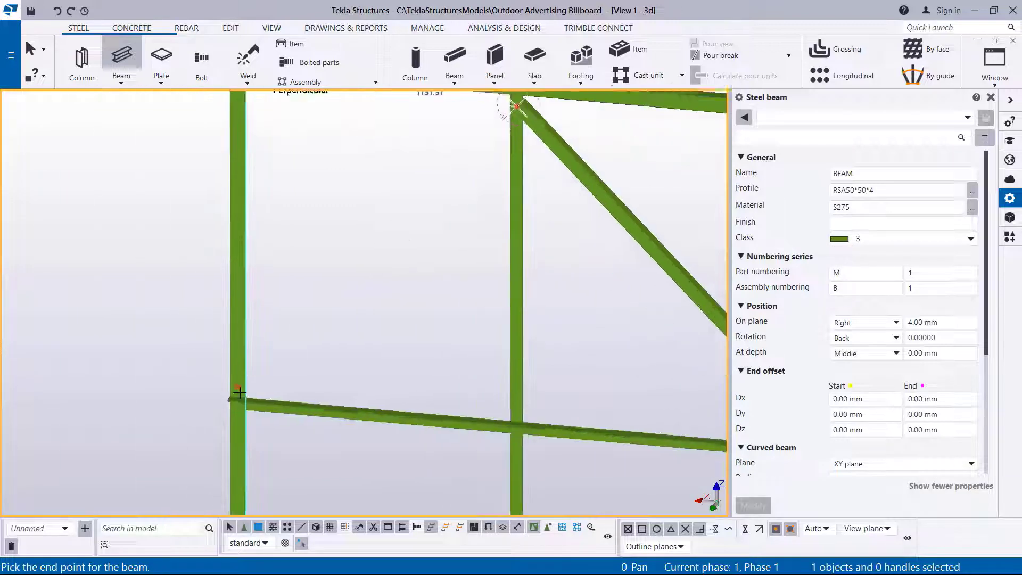
{"action": "scroll", "coordinate": [233, 384], "scroll_direction": "up", "scroll_amount": 6}
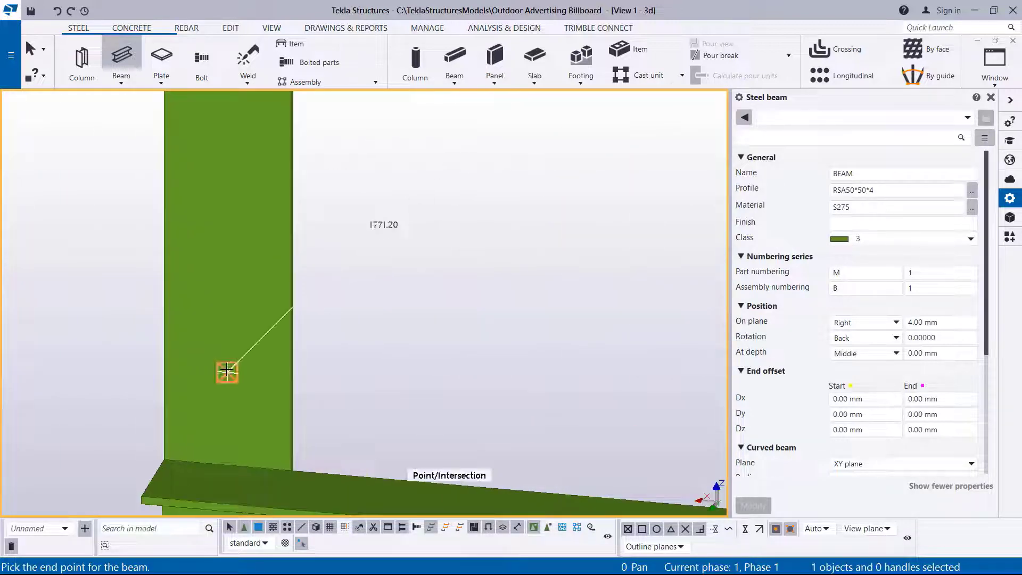
{"action": "left_click", "coordinate": [227, 372]}
{"action": "right_click", "coordinate": [377, 225]}
{"action": "left_click", "coordinate": [406, 232]}
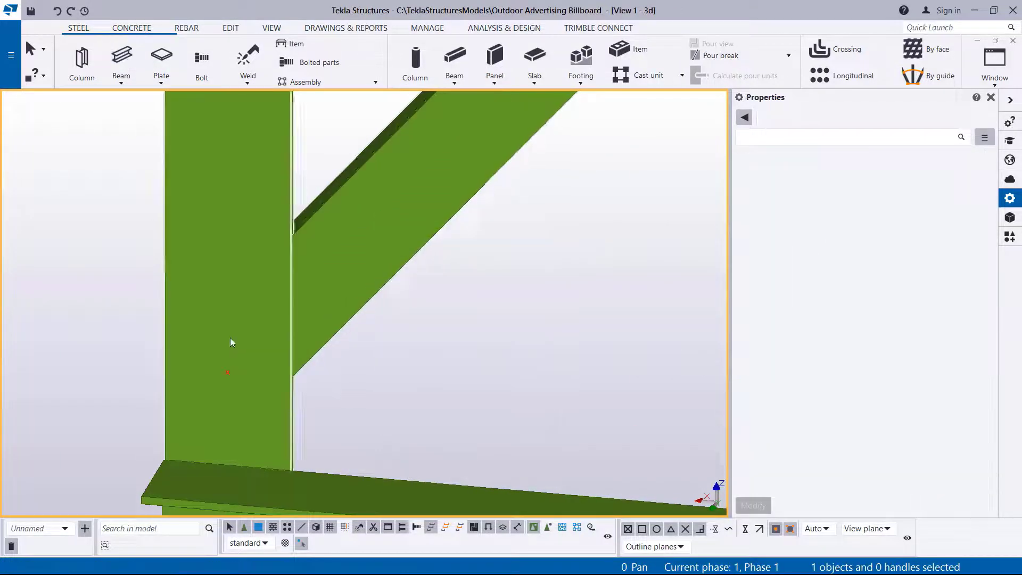
- Compare the upper diagonals and check the fourth diagonal's on-plane and rotation settings
{"action": "scroll", "coordinate": [186, 330], "scroll_direction": "down", "scroll_amount": 3}
{"action": "scroll", "coordinate": [171, 341], "scroll_direction": "down", "scroll_amount": 4}
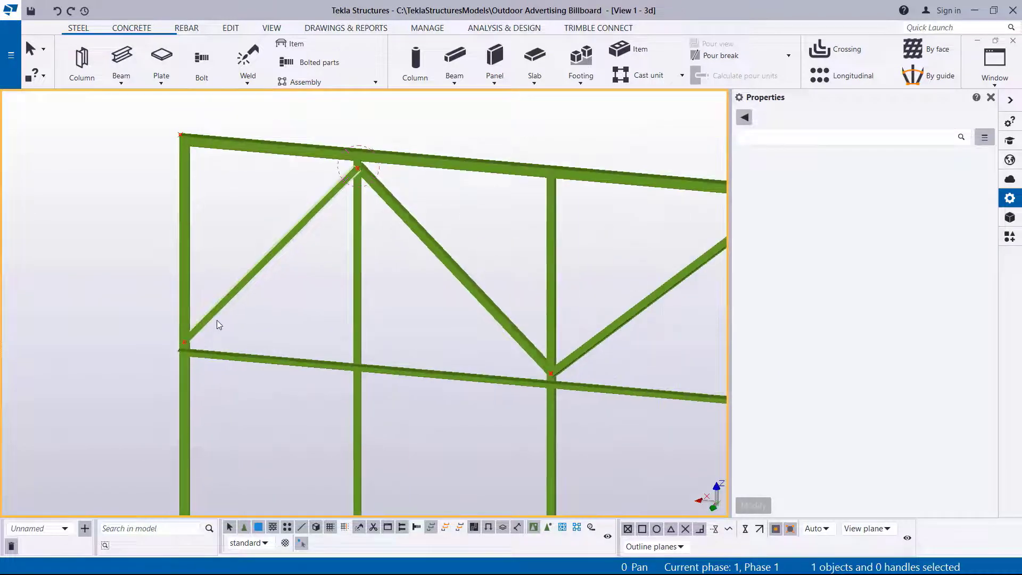
{"action": "scroll", "coordinate": [216, 325], "scroll_direction": "down", "scroll_amount": 1}
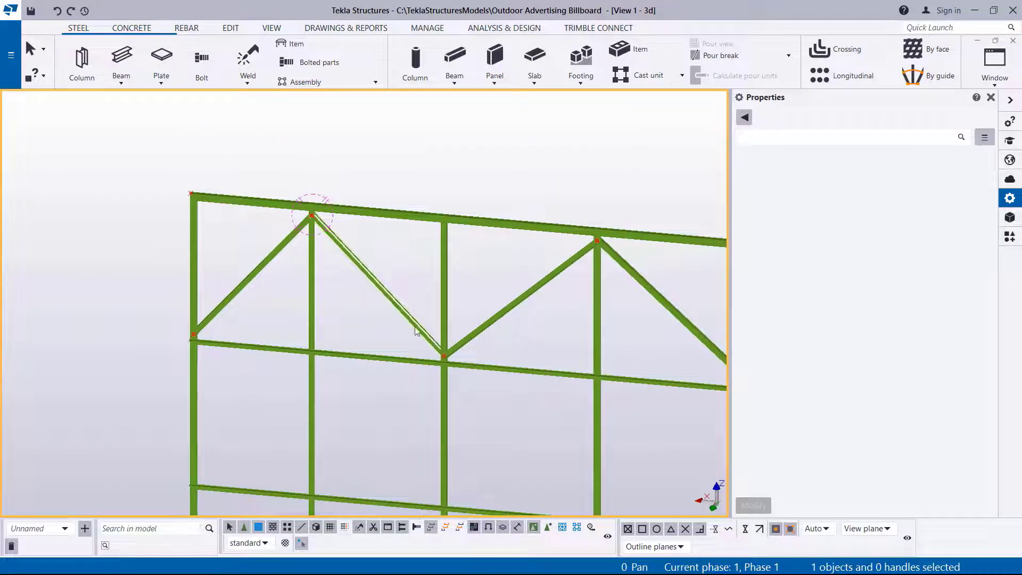
{"action": "scroll", "coordinate": [244, 285], "scroll_direction": "down", "scroll_amount": 1}
{"action": "scroll", "coordinate": [454, 276], "scroll_direction": "up", "scroll_amount": 3}
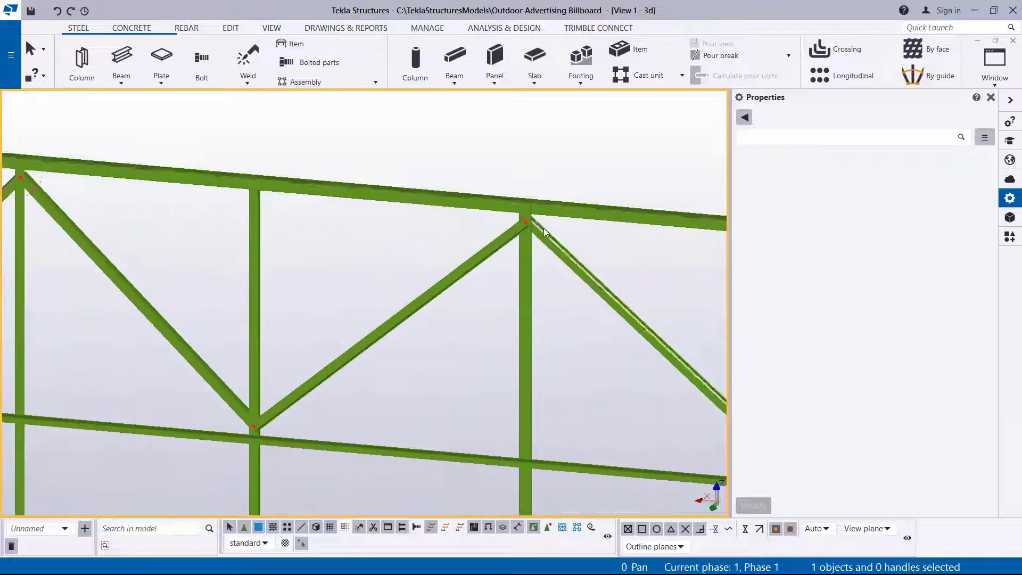
{"action": "scroll", "coordinate": [544, 228], "scroll_direction": "up", "scroll_amount": 2}
{"action": "left_click", "coordinate": [483, 257]}
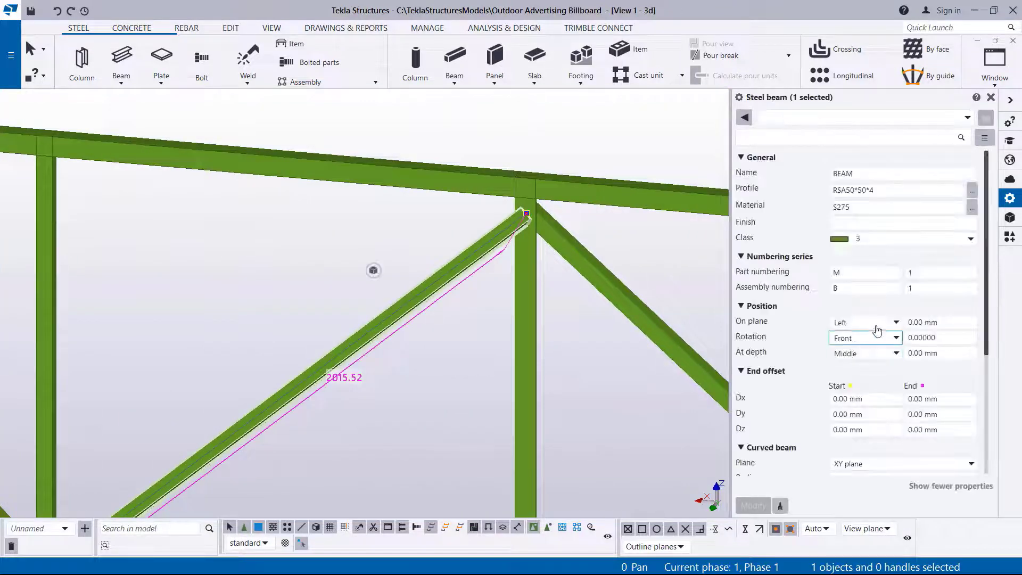
{"action": "scroll", "coordinate": [865, 353], "scroll_direction": "down", "scroll_amount": 4}
{"action": "scroll", "coordinate": [513, 289], "scroll_direction": "down", "scroll_amount": 6}
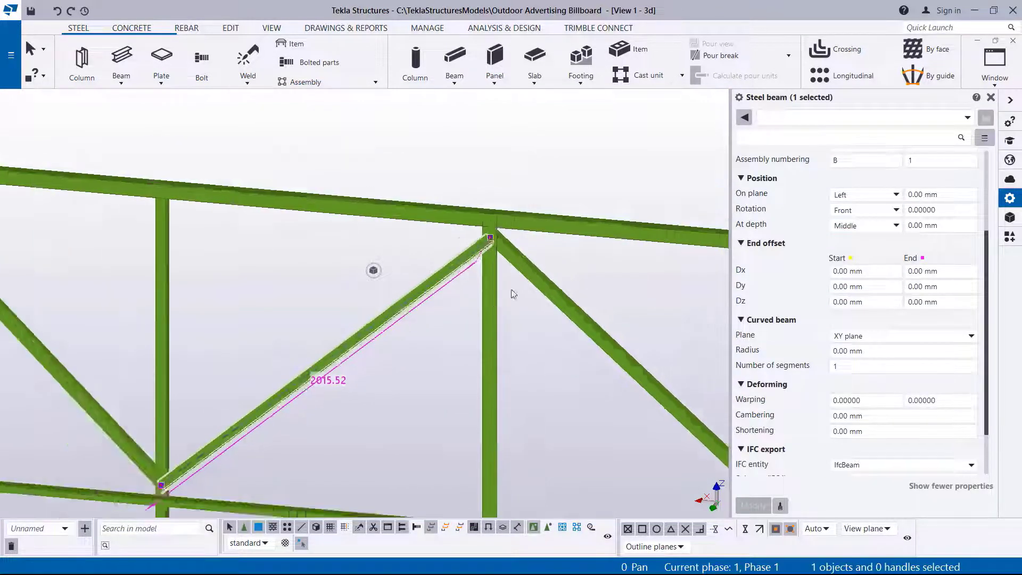
- Set the sixth diagonal's on-plane position to Left and its rotation to Front
{"action": "scroll", "coordinate": [308, 281], "scroll_direction": "up", "scroll_amount": 4}
{"action": "left_click", "coordinate": [281, 254]}
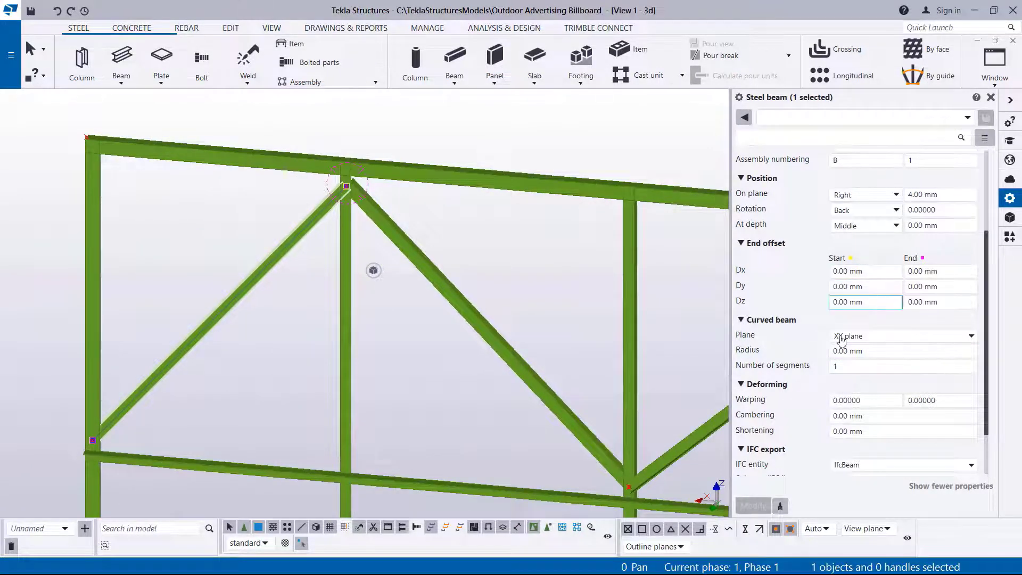
{"action": "left_click", "coordinate": [482, 218]}
{"action": "left_click", "coordinate": [295, 246]}
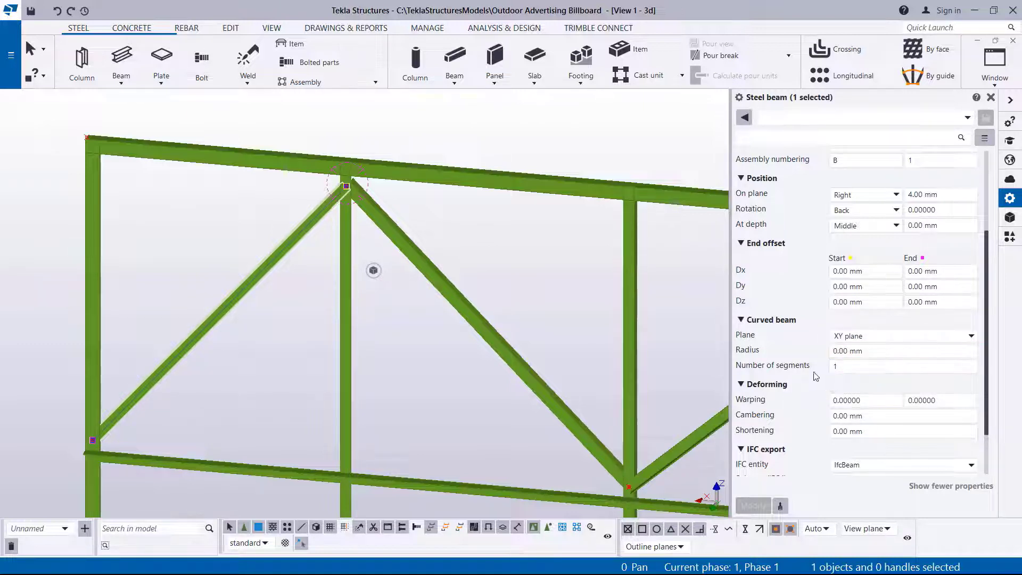
{"action": "scroll", "coordinate": [329, 281], "scroll_direction": "up", "scroll_amount": 5}
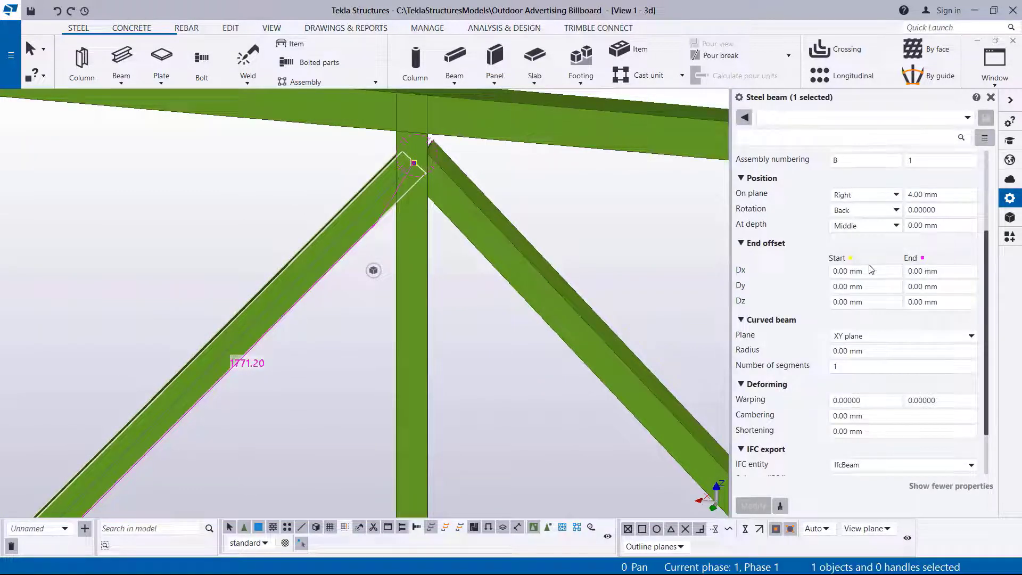
{"action": "left_click", "coordinate": [895, 196]}
{"action": "left_click", "coordinate": [872, 233]}
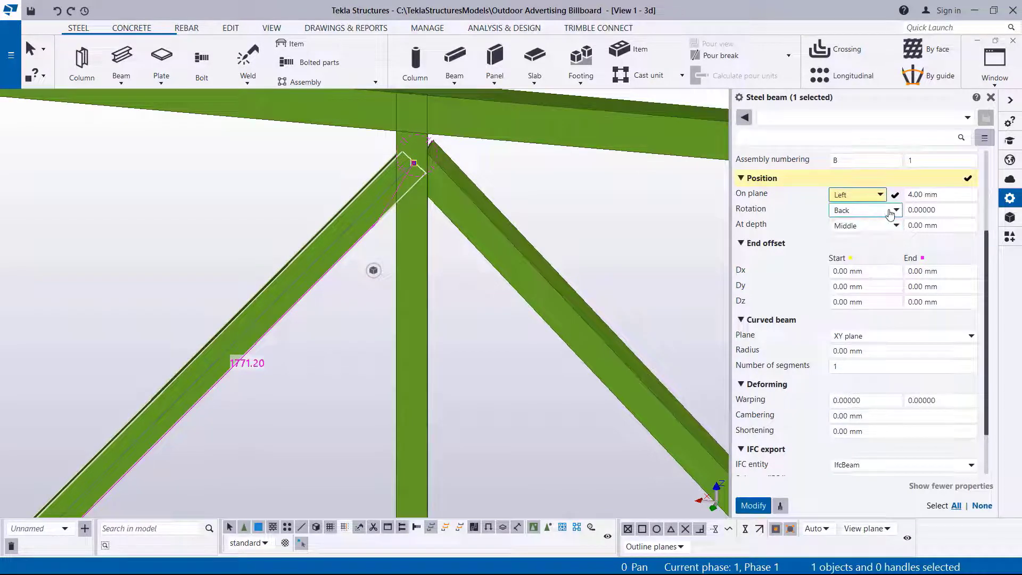
{"action": "left_click", "coordinate": [886, 211]}
{"action": "left_click", "coordinate": [852, 227]}
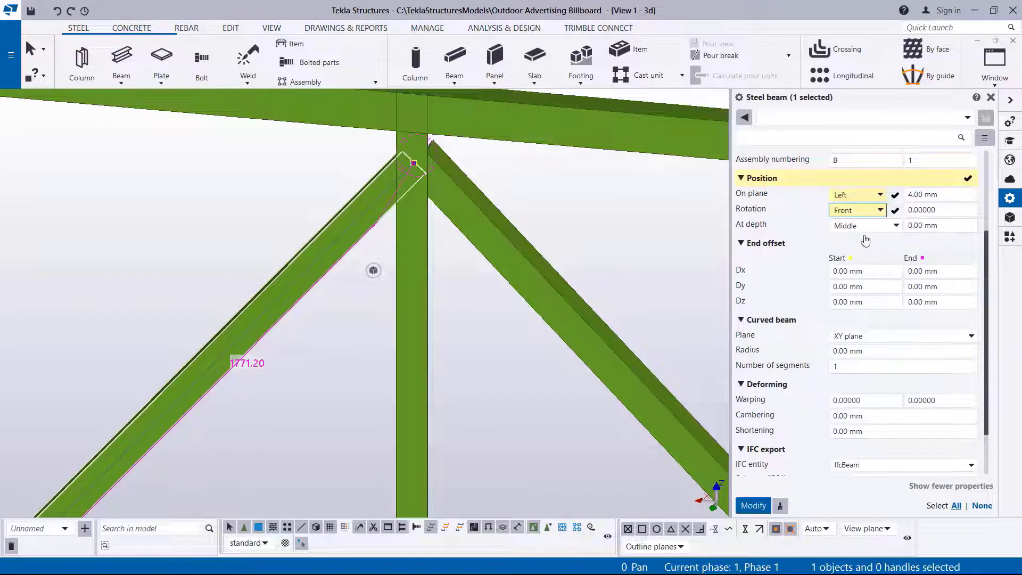
{"action": "left_click", "coordinate": [753, 505]}
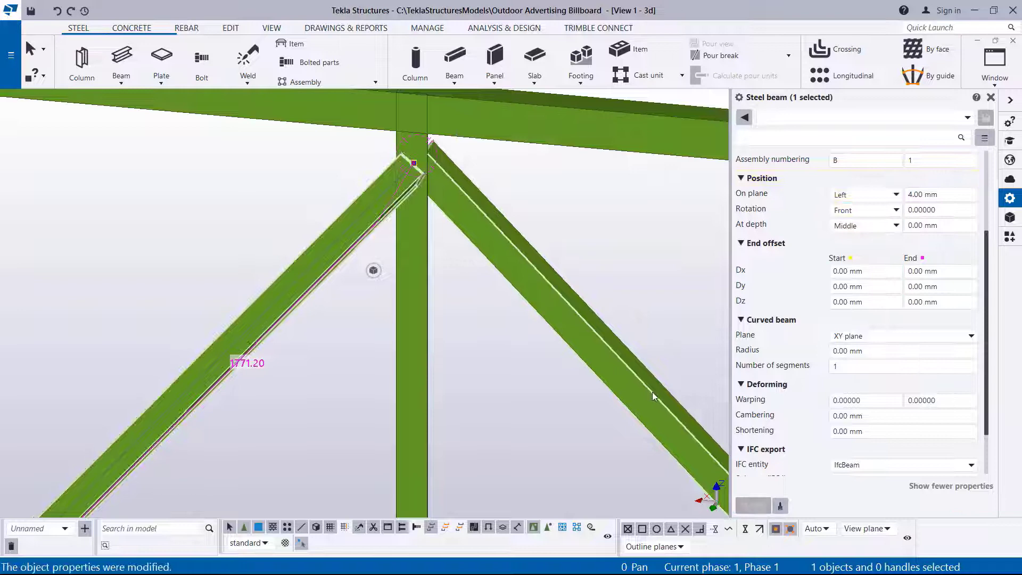
{"action": "left_click", "coordinate": [616, 246]}
- Examine the completed row of upper diagonals across the whole billboard frame, rotating the model to view both faces
{"action": "scroll", "coordinate": [338, 180], "scroll_direction": "down", "scroll_amount": 6}
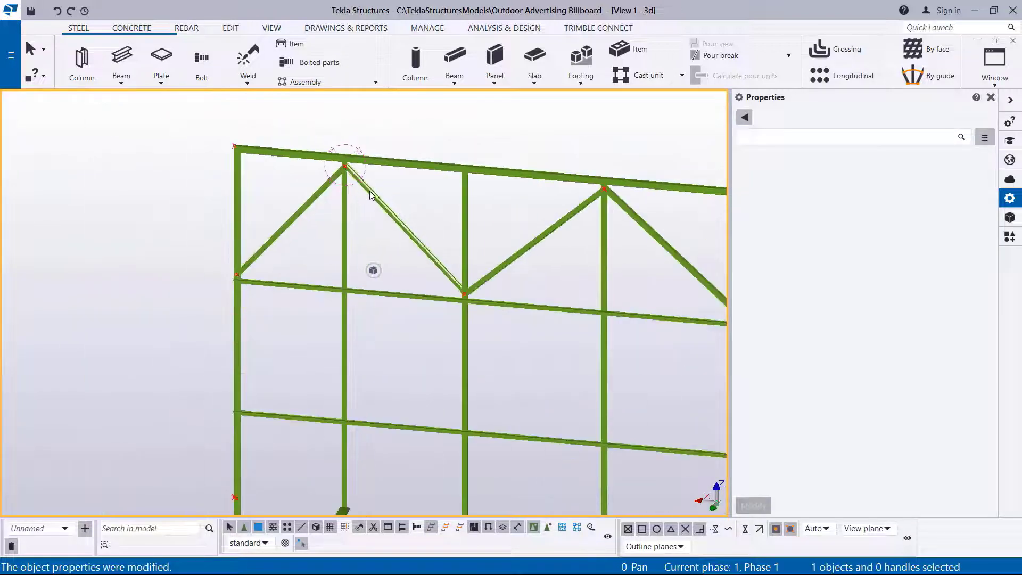
{"action": "left_click", "coordinate": [271, 28]}
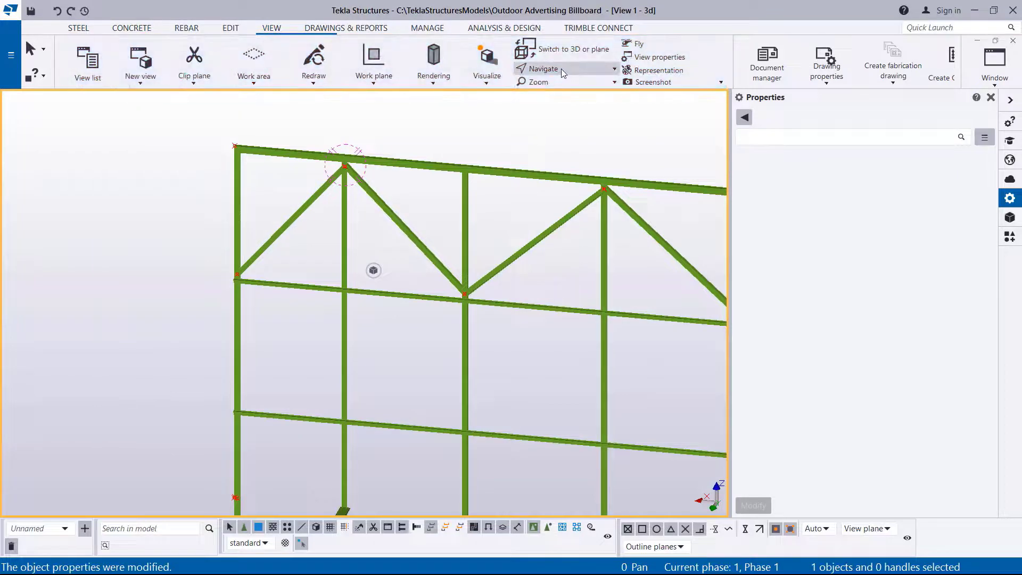
{"action": "left_click", "coordinate": [561, 69]}
{"action": "left_click", "coordinate": [567, 91]}
{"action": "scroll", "coordinate": [327, 170], "scroll_direction": "down", "scroll_amount": 5}
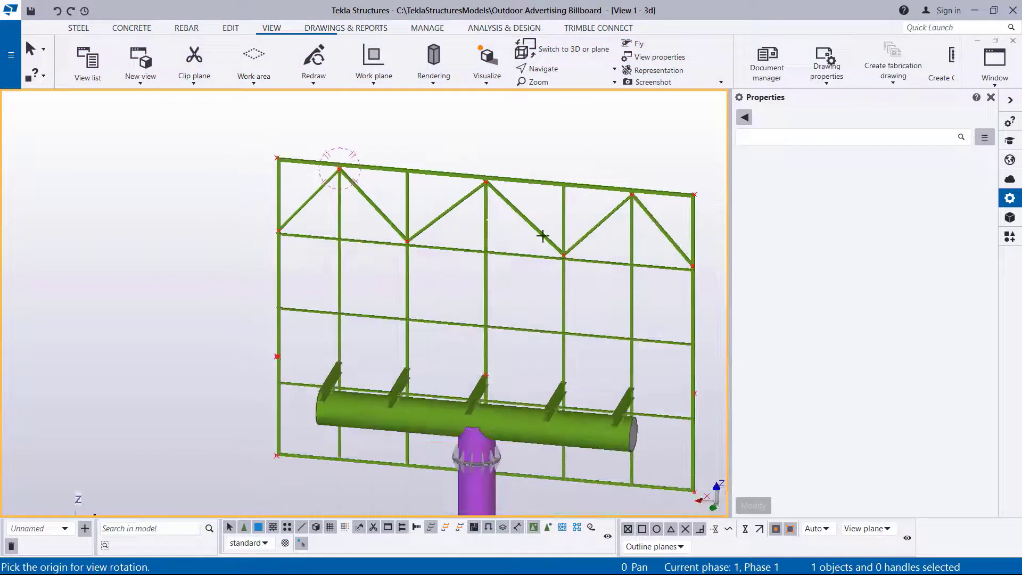
{"action": "left_click", "coordinate": [593, 254]}
{"action": "left_click_drag", "start_coordinate": [594, 253], "coordinate": [569, 259]}
{"action": "scroll", "coordinate": [398, 240], "scroll_direction": "down", "scroll_amount": 1}
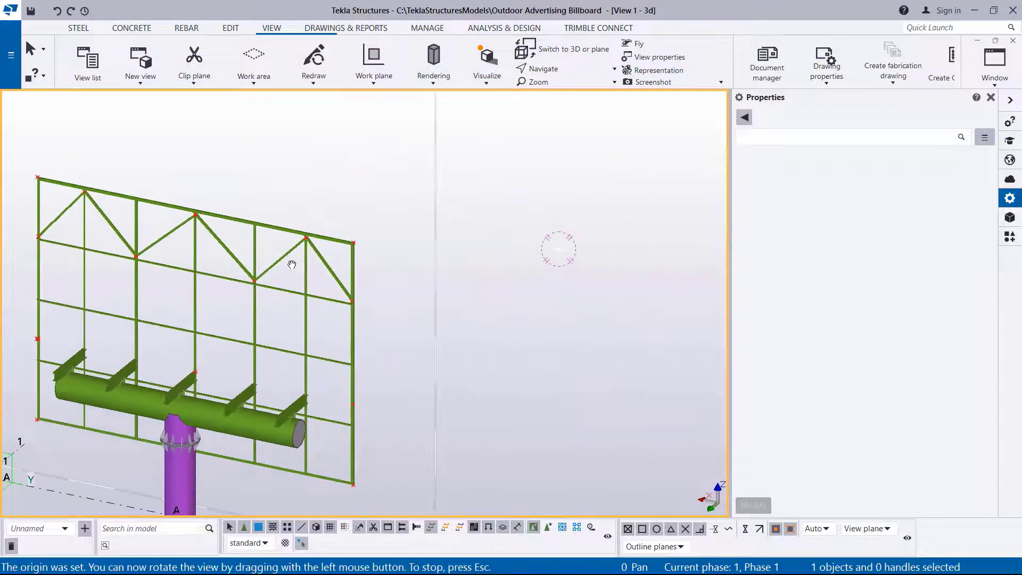
{"action": "scroll", "coordinate": [292, 263], "scroll_direction": "up", "scroll_amount": 3}
{"action": "left_click", "coordinate": [561, 68]}
{"action": "left_click", "coordinate": [567, 90]}
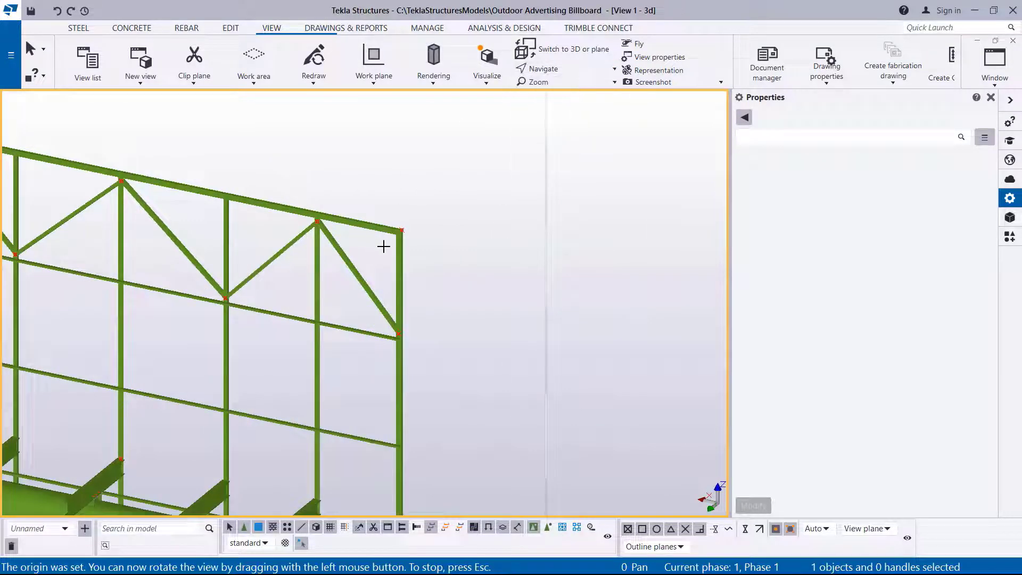
{"action": "left_click", "coordinate": [401, 238]}
{"action": "left_click_drag", "start_coordinate": [401, 237], "coordinate": [166, 232]}
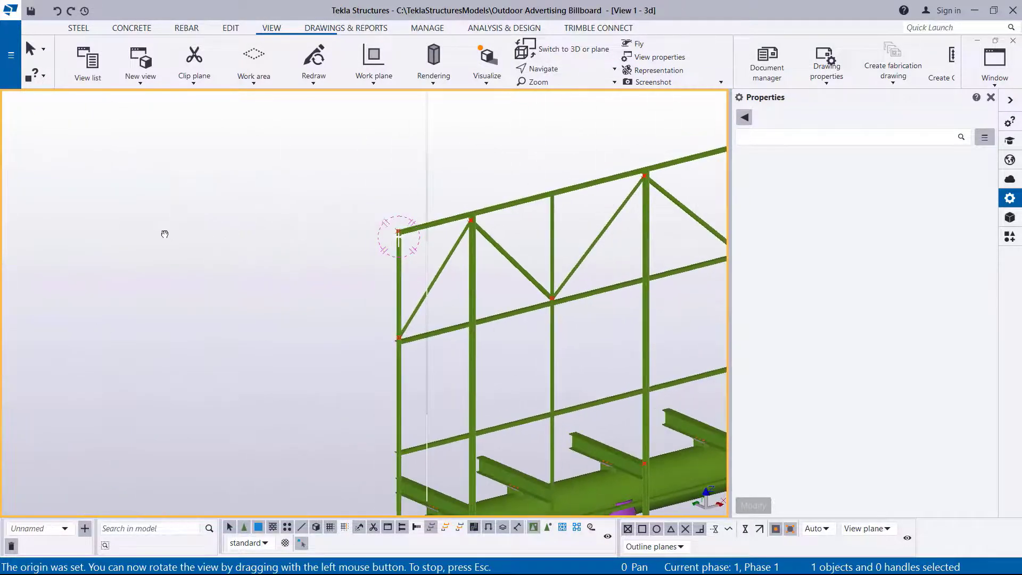
- Select all six diagonal beams in the upper row of the billboard frame together
{"action": "scroll", "coordinate": [167, 232], "scroll_direction": "down", "scroll_amount": 2}
{"action": "scroll", "coordinate": [628, 170], "scroll_direction": "up", "scroll_amount": 6}
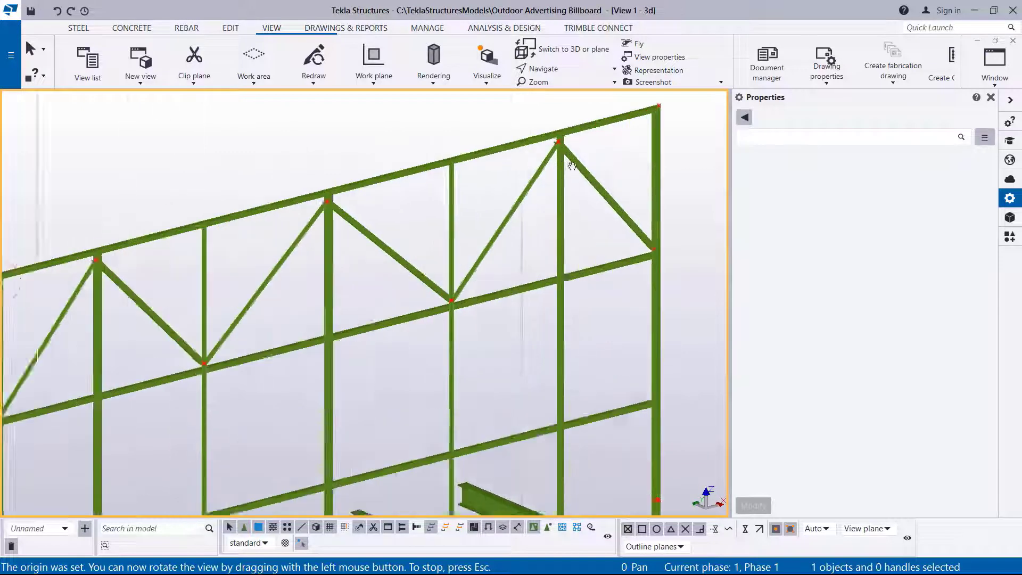
{"action": "right_click", "coordinate": [606, 148]}
{"action": "left_click", "coordinate": [632, 155]}
{"action": "scroll", "coordinate": [556, 143], "scroll_direction": "up", "scroll_amount": 5}
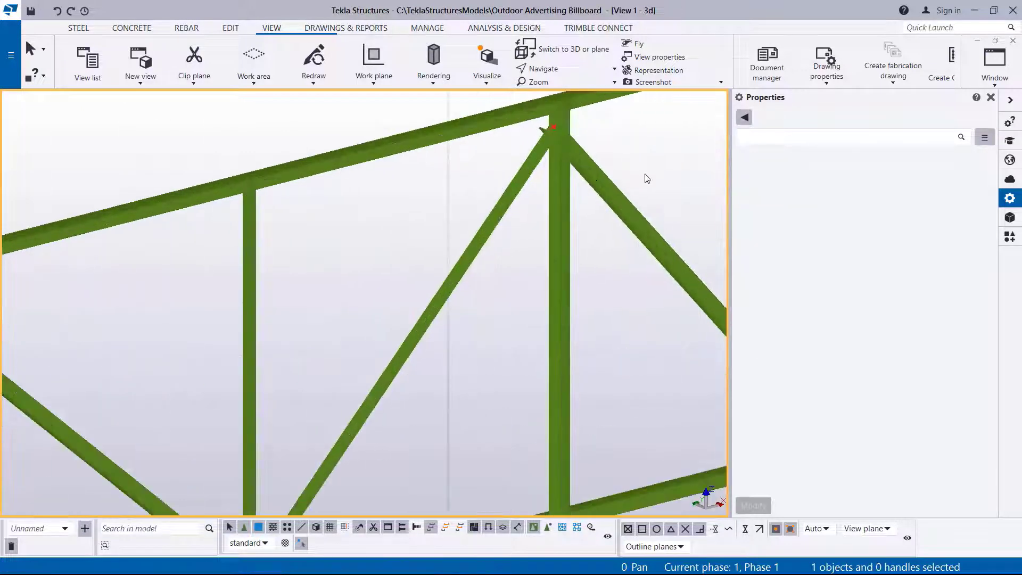
{"action": "left_click_drag", "start_coordinate": [630, 231], "coordinate": [616, 240]}
{"action": "left_click_drag", "start_coordinate": [530, 233], "coordinate": [459, 201], "text": "ctrl"}
{"action": "scroll", "coordinate": [341, 252], "scroll_direction": "down", "scroll_amount": 2}
{"action": "left_click", "coordinate": [198, 296], "text": "ctrl"}
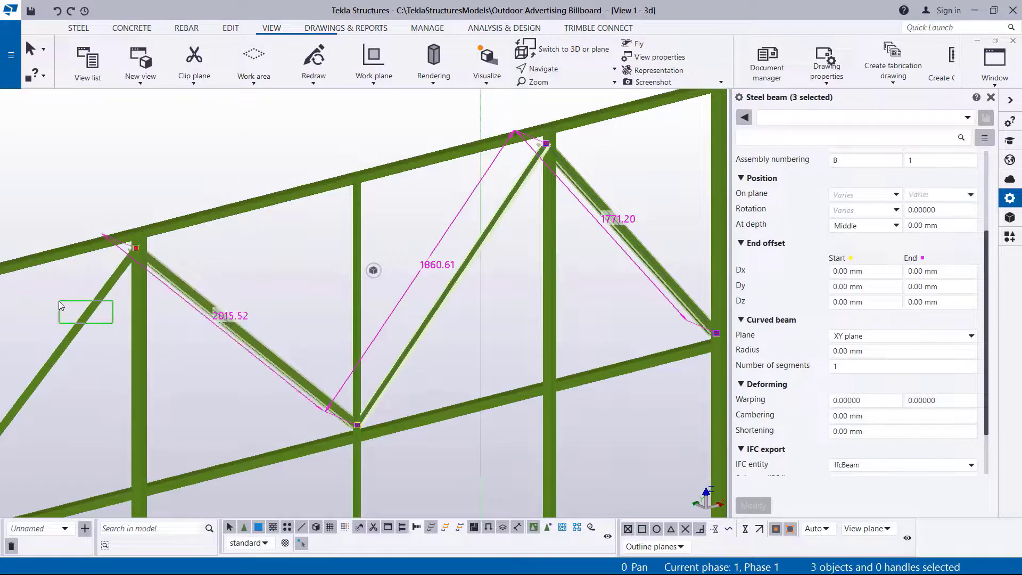
{"action": "left_click_drag", "start_coordinate": [59, 302], "coordinate": [57, 301], "text": "ctrl"}
{"action": "scroll", "coordinate": [438, 223], "scroll_direction": "down", "scroll_amount": 7}
{"action": "scroll", "coordinate": [111, 333], "scroll_direction": "up", "scroll_amount": 3}
{"action": "left_click_drag", "start_coordinate": [216, 296], "coordinate": [178, 319], "text": "ctrl"}
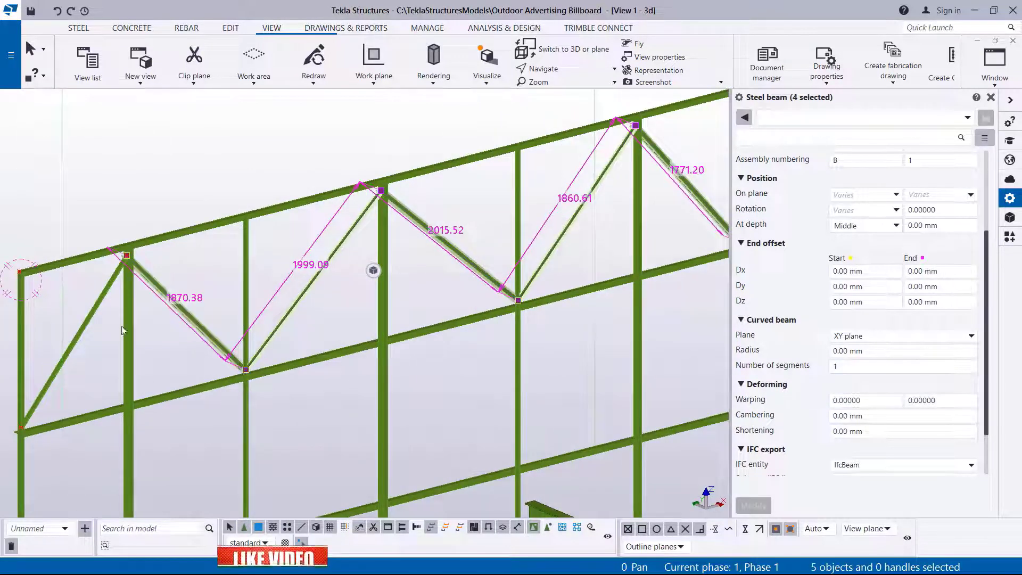
{"action": "left_click", "coordinate": [84, 323], "text": "ctrl"}
{"action": "scroll", "coordinate": [215, 205], "scroll_direction": "down", "scroll_amount": 5}
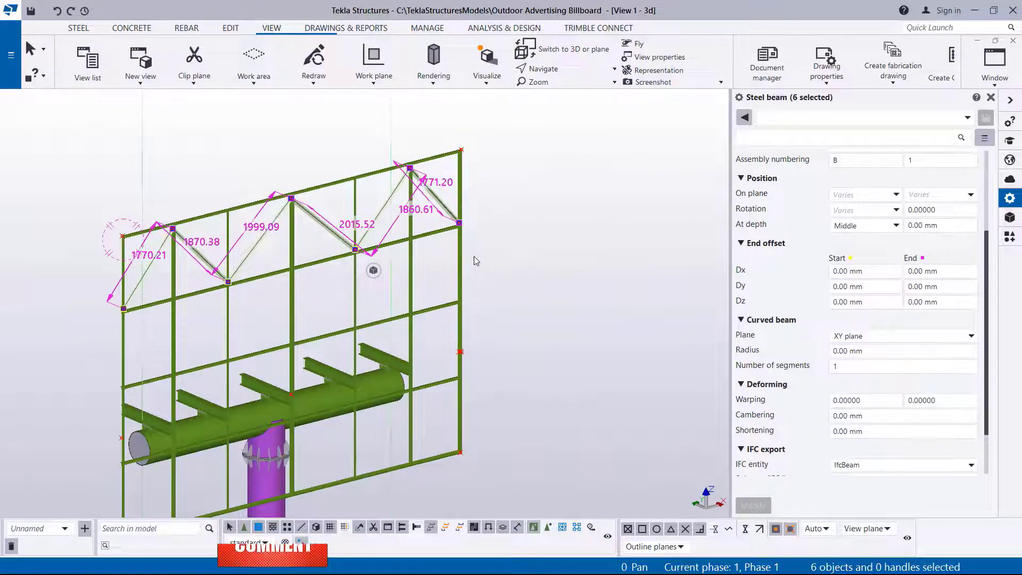
- Copy the six selected diagonals linearly into the second row, with dX 0, dY 0, dZ -1500 mm and one copy
{"action": "right_click", "coordinate": [543, 218]}
{"action": "mouse_move", "coordinate": [624, 260]}
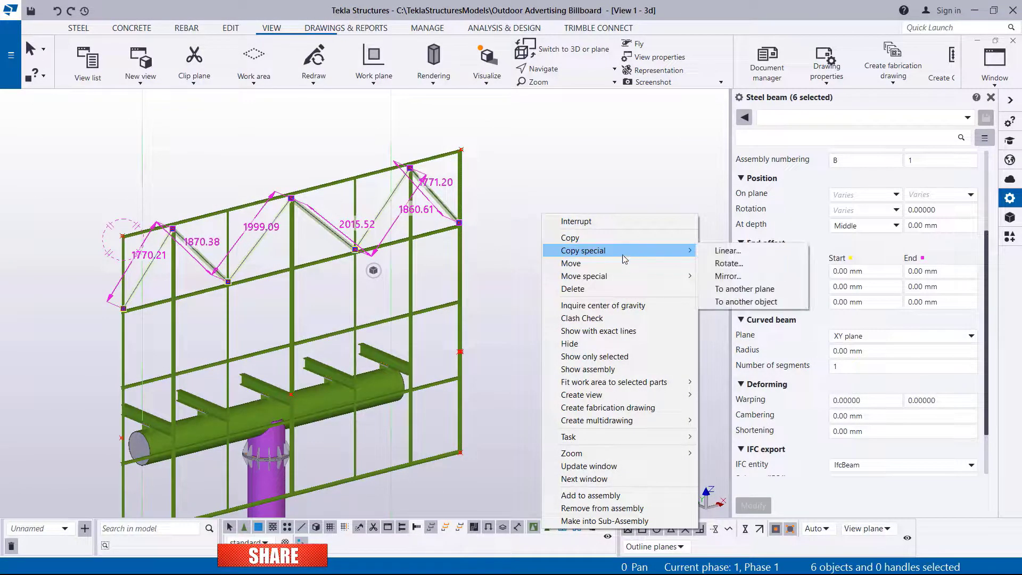
{"action": "left_click", "coordinate": [724, 250]}
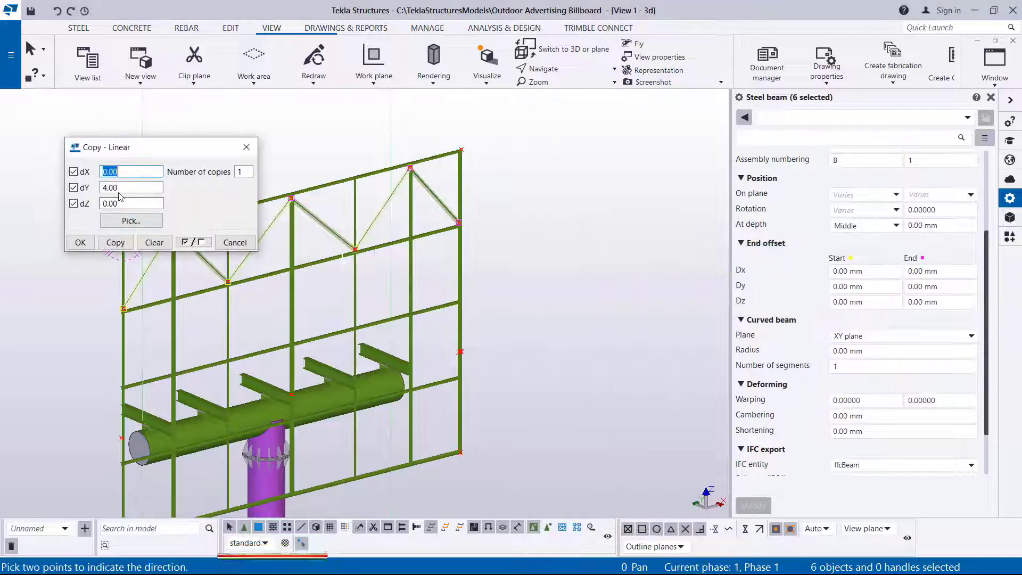
{"action": "key", "text": "Tab"}
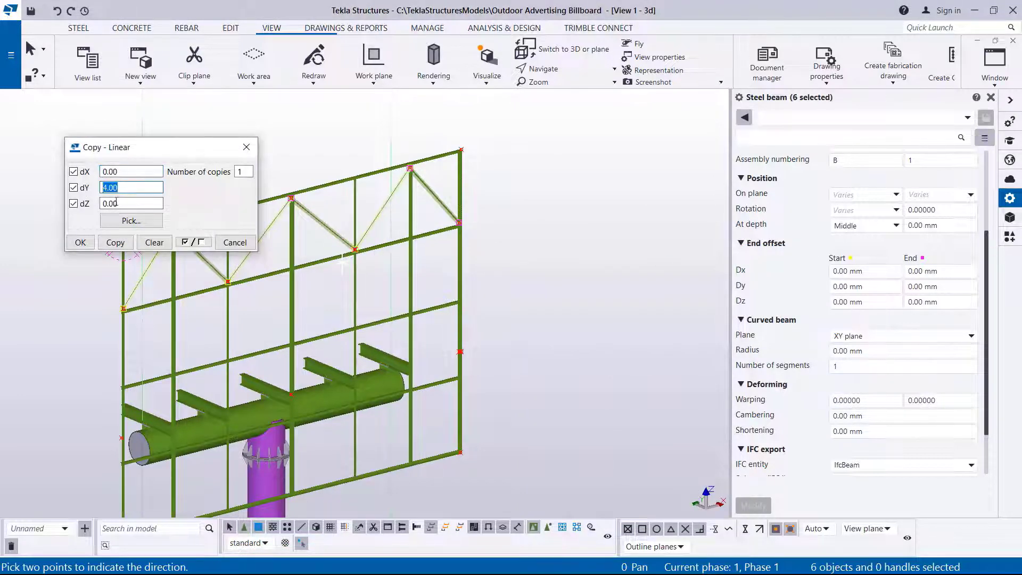
{"action": "type", "text": "0"}
{"action": "key", "text": "Tab"}
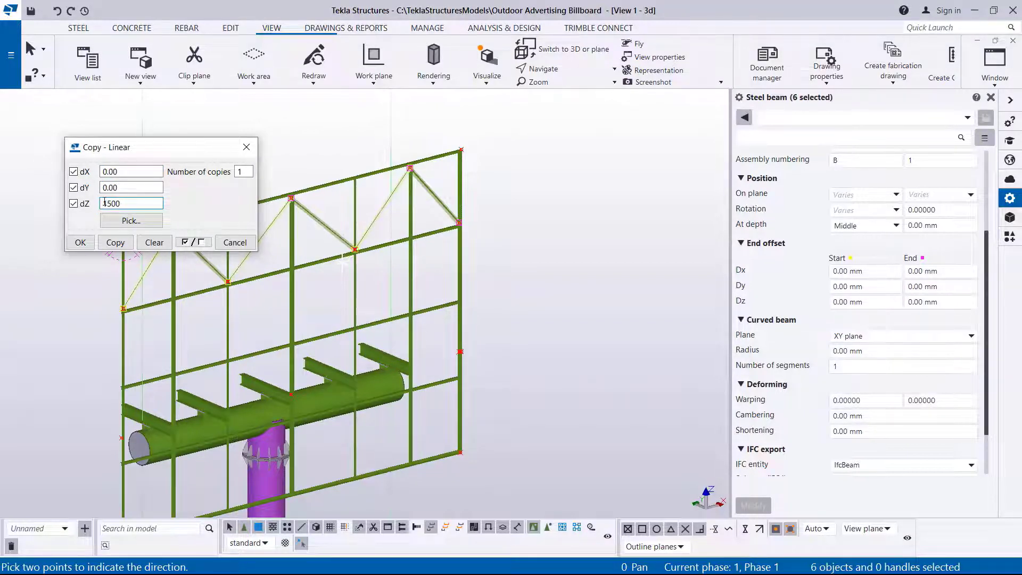
{"action": "left_click", "coordinate": [119, 242]}
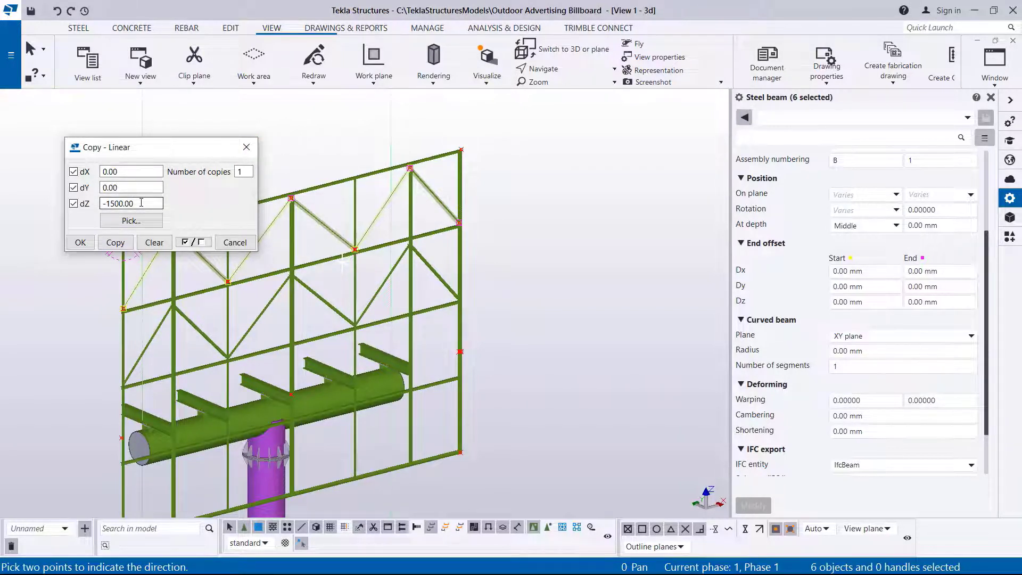
- Copy the same six diagonals into the third row with a dZ of -3000 mm
{"action": "left_click_drag", "start_coordinate": [141, 203], "coordinate": [126, 203]}
{"action": "type", "text": "3"}
{"action": "left_click", "coordinate": [116, 244]}
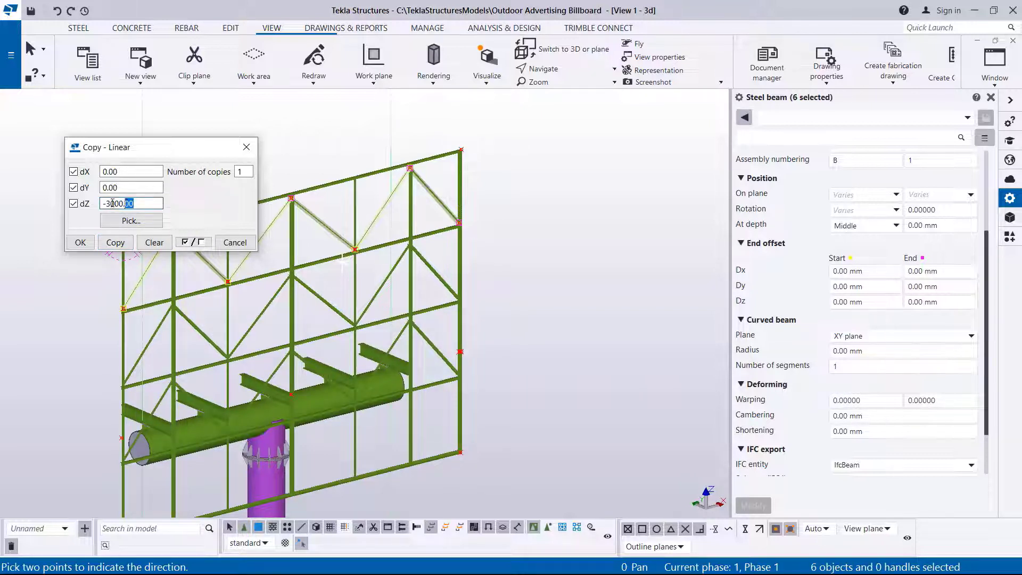
- Copy the six diagonals into the lowest row with a dZ of -4500 mm and end the linear copy
{"action": "type", "text": "4500"}
{"action": "left_click", "coordinate": [115, 241]}
{"action": "left_click", "coordinate": [81, 242]}
{"action": "right_click", "coordinate": [564, 169]}
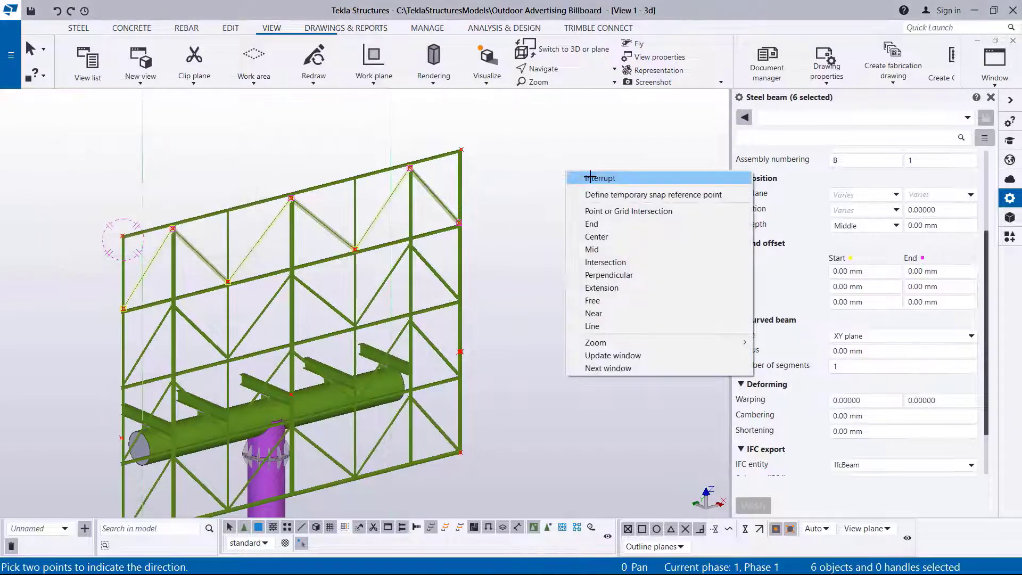
{"action": "left_click", "coordinate": [578, 175]}
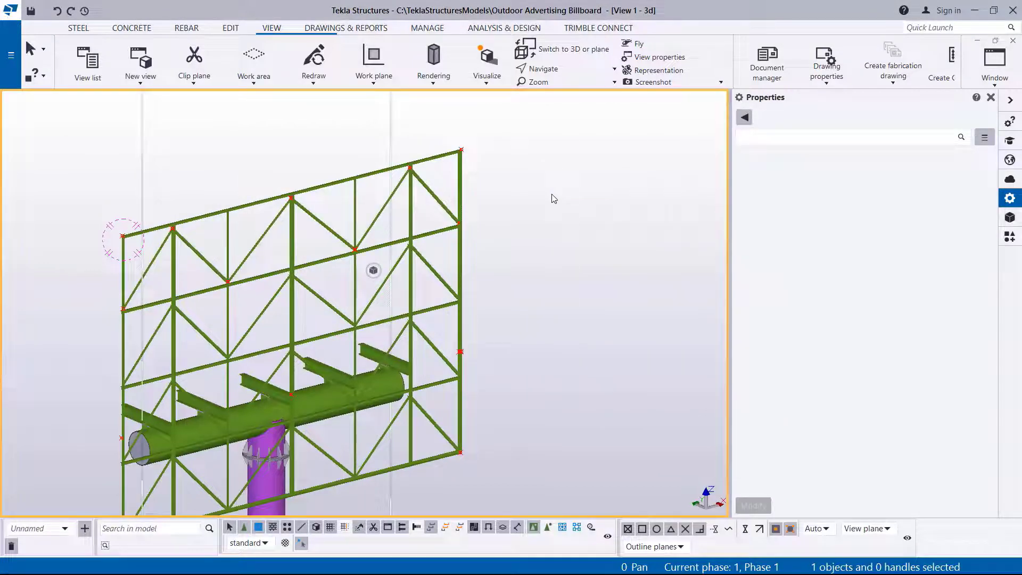
- Examine the diagonal bracing in all four rows of the billboard frame from different angles
{"action": "key", "text": "v"}
{"action": "left_click", "coordinate": [420, 298]}
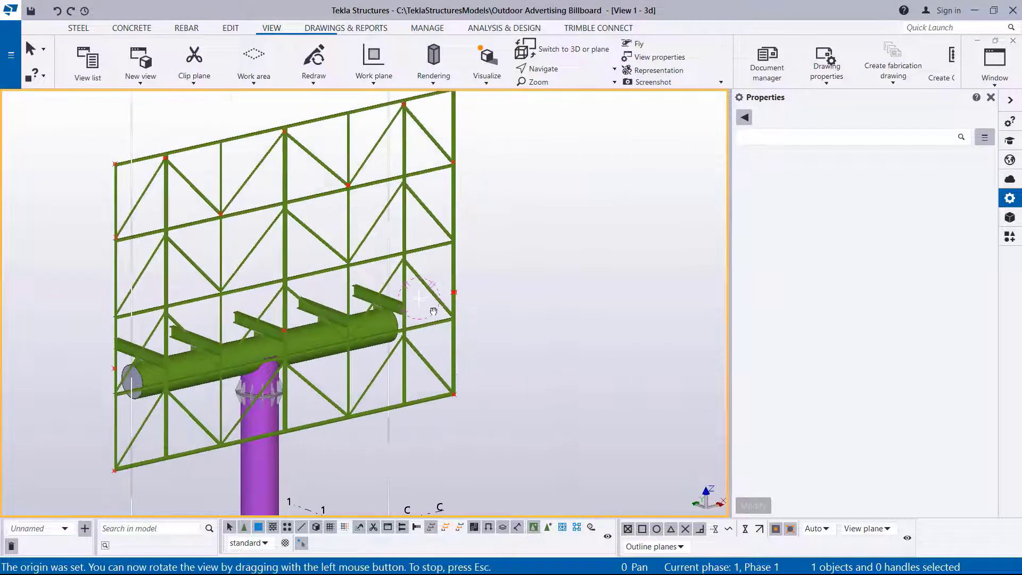
{"action": "left_click_drag", "start_coordinate": [434, 310], "coordinate": [498, 318]}
{"action": "left_click", "coordinate": [540, 69]}
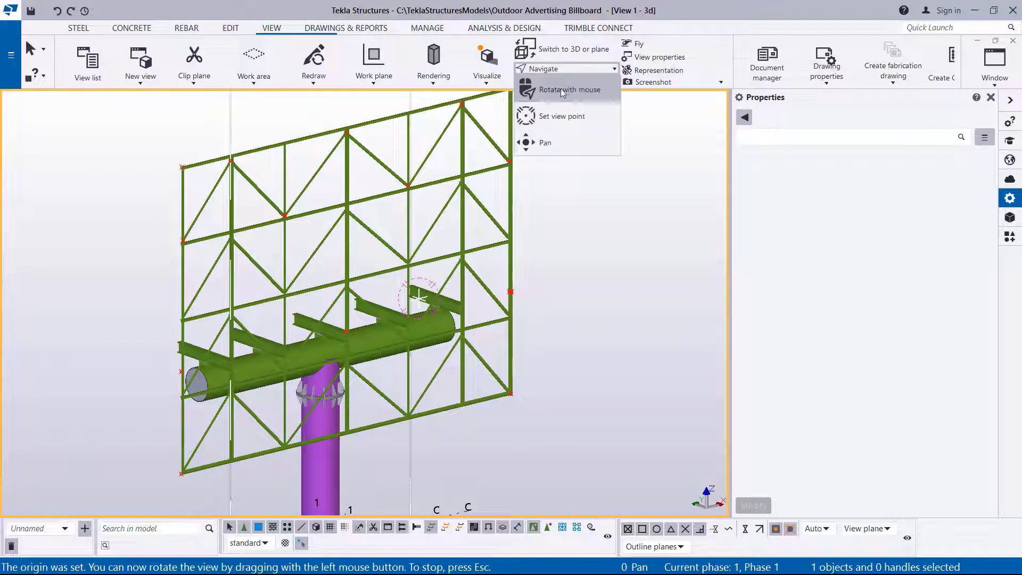
{"action": "left_click", "coordinate": [561, 90]}
{"action": "left_click", "coordinate": [461, 271]}
{"action": "mouse_move", "coordinate": [466, 275]}
{"action": "left_mouse_down"}
{"action": "mouse_move", "coordinate": [344, 237]}
{"action": "mouse_move", "coordinate": [458, 273]}
{"action": "mouse_move", "coordinate": [401, 270]}
{"action": "mouse_move", "coordinate": [450, 277]}
{"action": "left_mouse_up"}
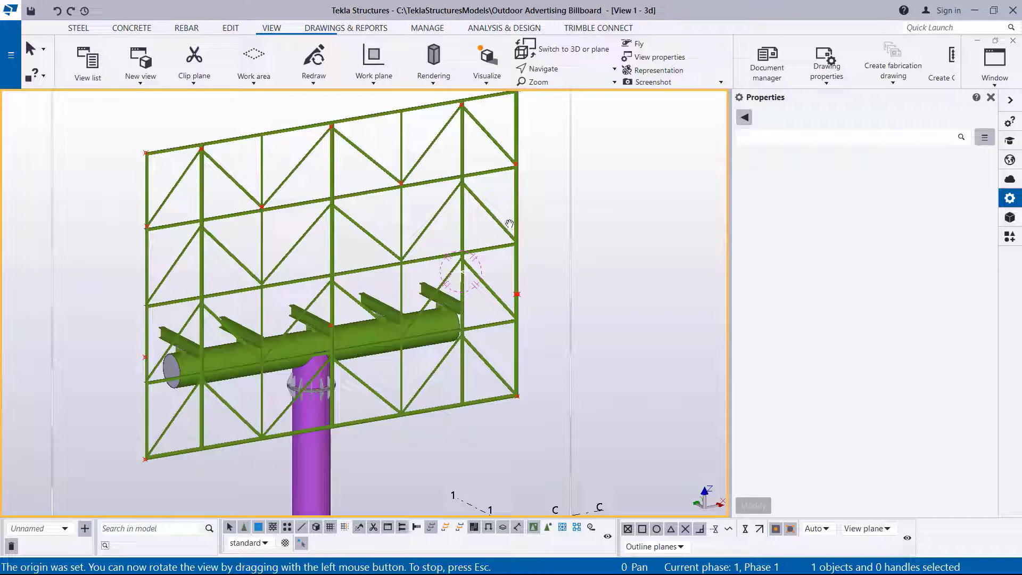
{"action": "right_click", "coordinate": [604, 174]}
{"action": "left_click", "coordinate": [644, 181]}
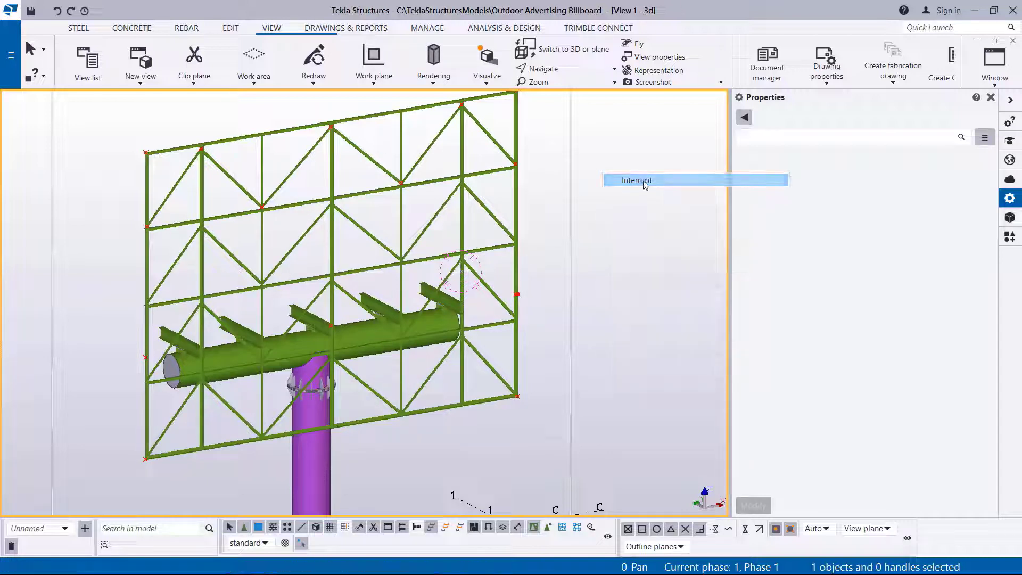